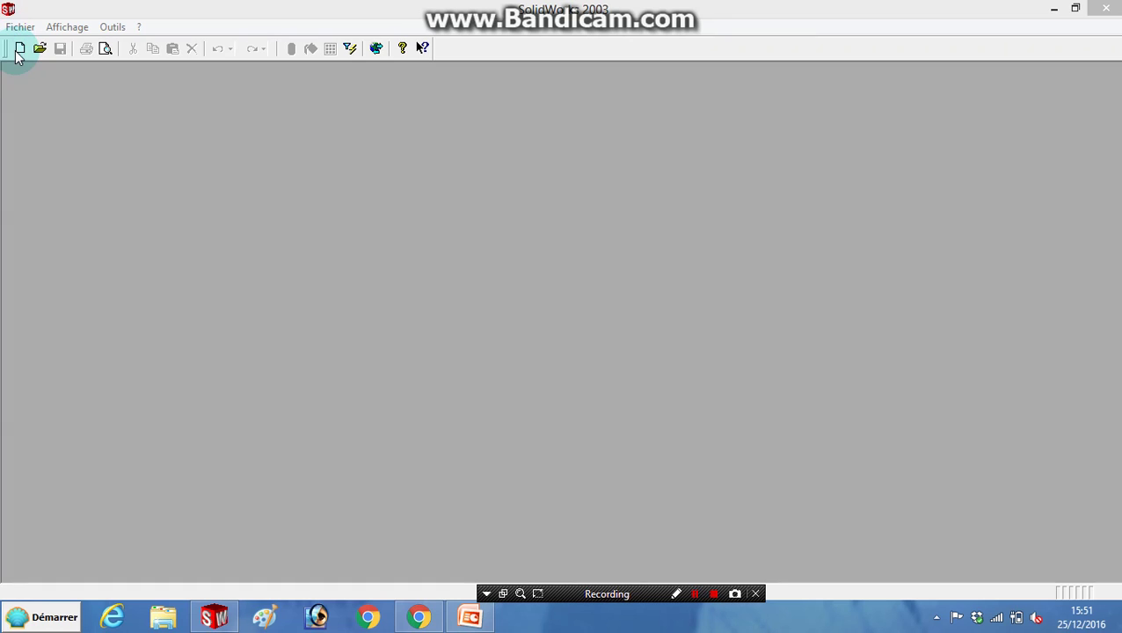
Create a new Pièce and sketch a vertical centerline through the origin in Esquisse1.
{"action": "left_click", "coordinate": [22, 50]}
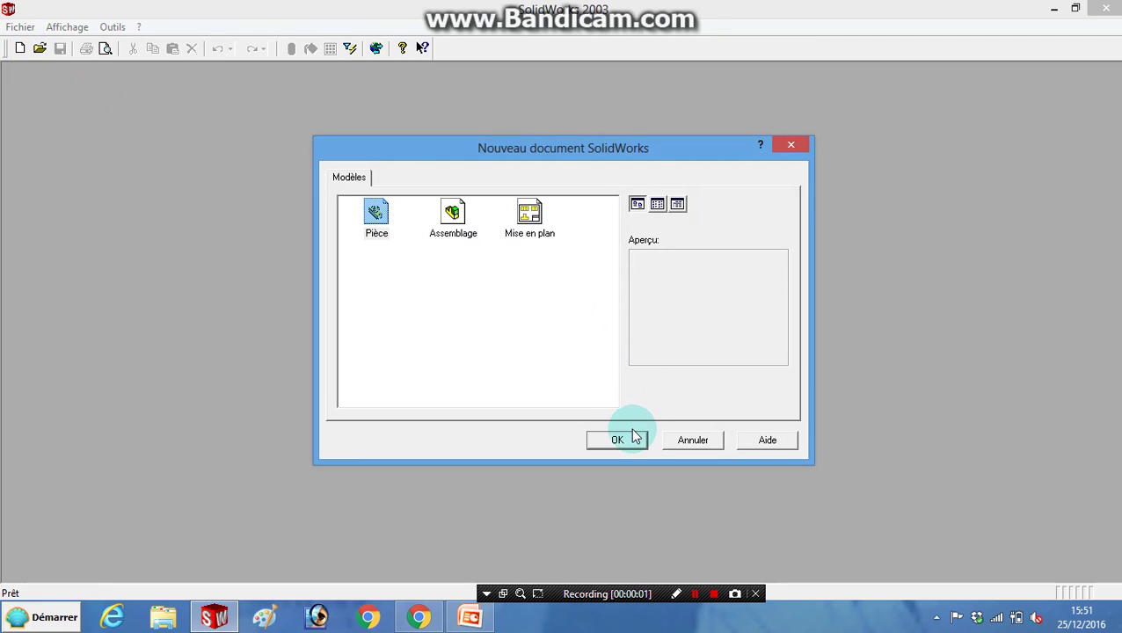
{"action": "left_click", "coordinate": [631, 447]}
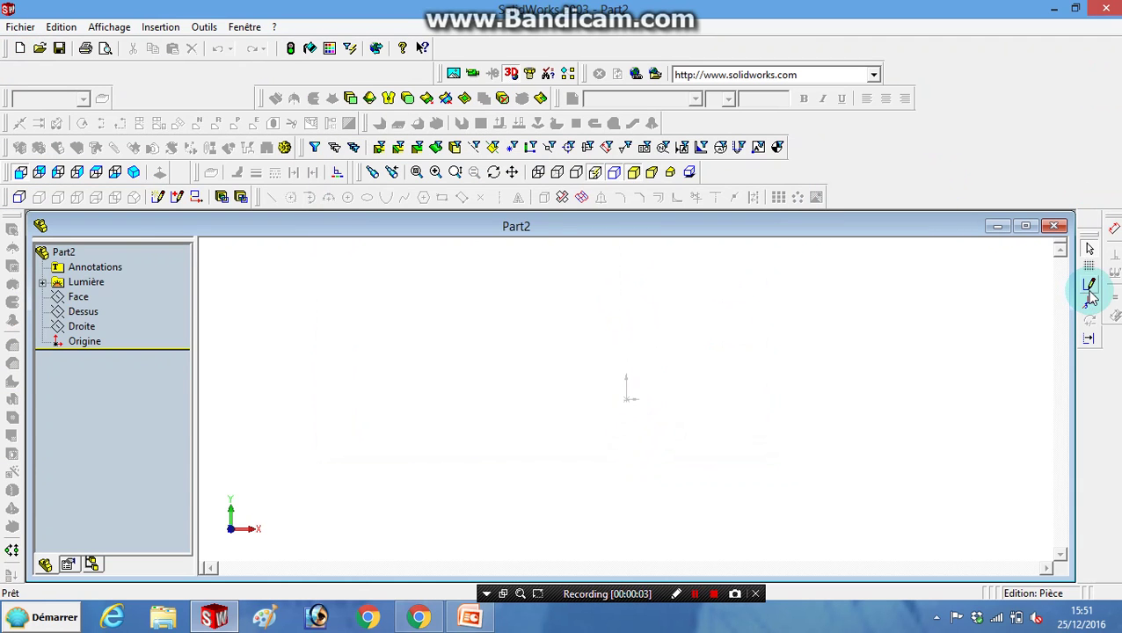
{"action": "left_click", "coordinate": [1091, 278]}
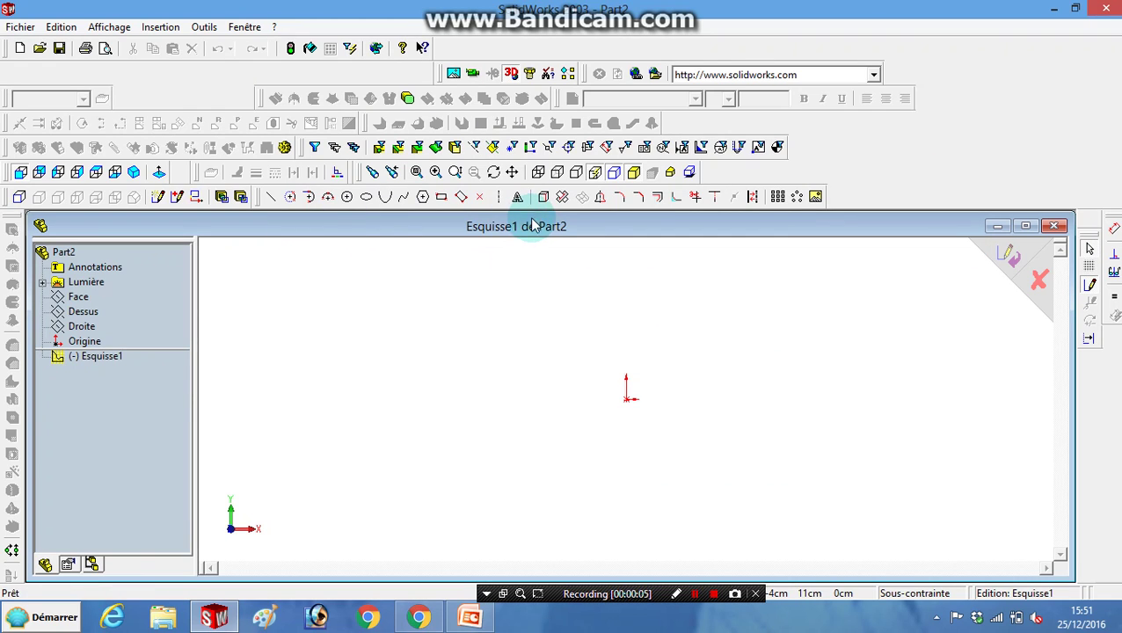
{"action": "left_click", "coordinate": [499, 202]}
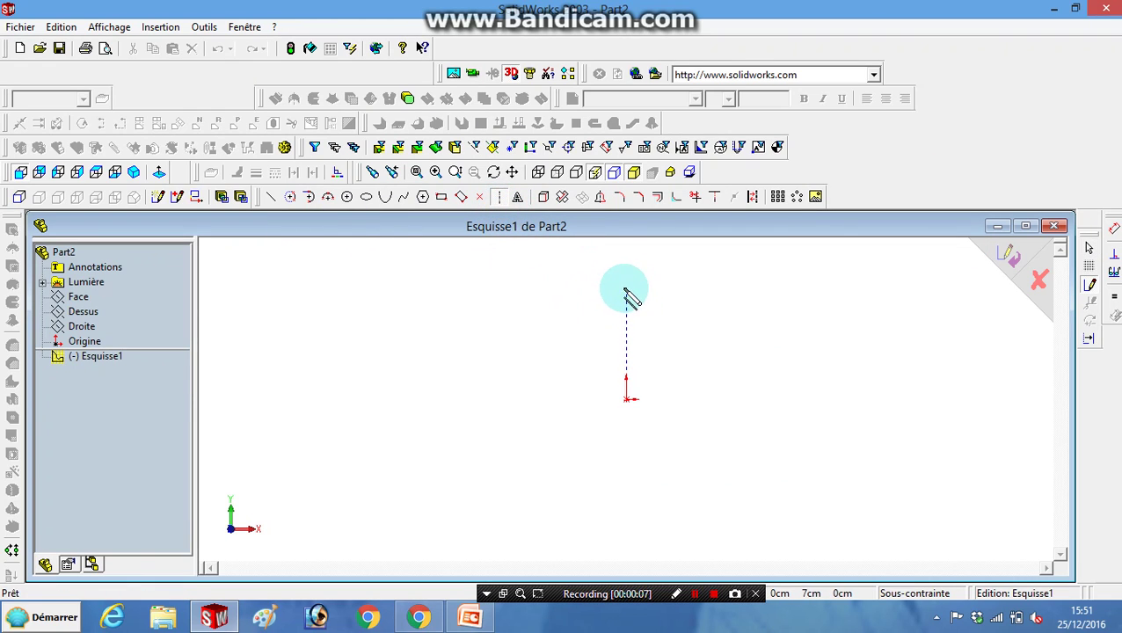
{"action": "left_click_drag", "start_coordinate": [626, 263], "coordinate": [628, 550]}
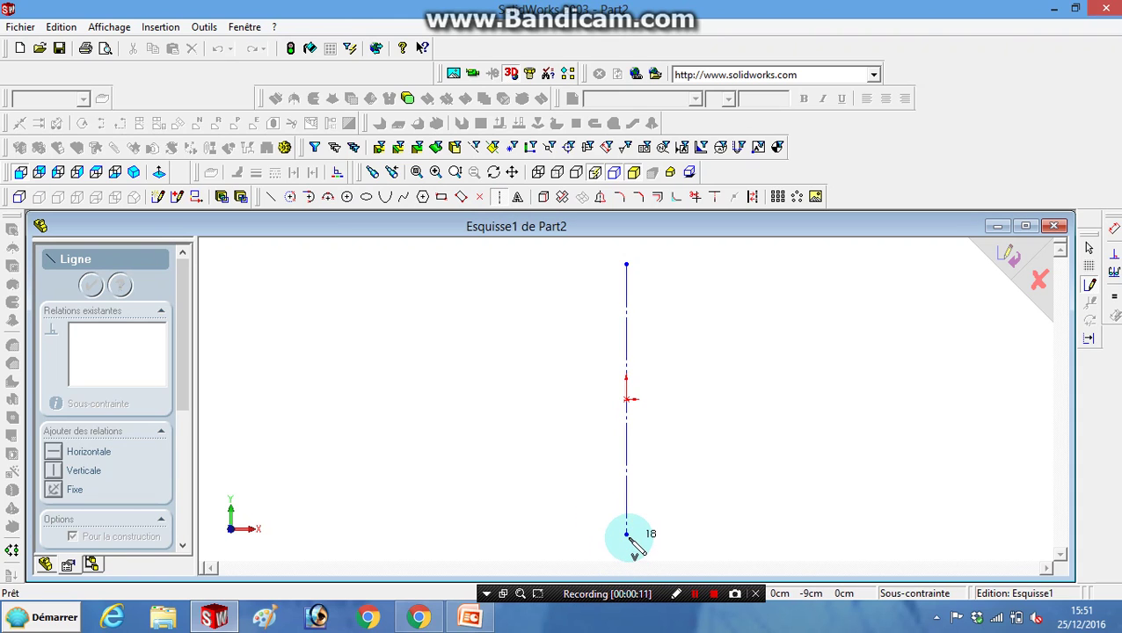
{"action": "left_click", "coordinate": [1008, 255]}
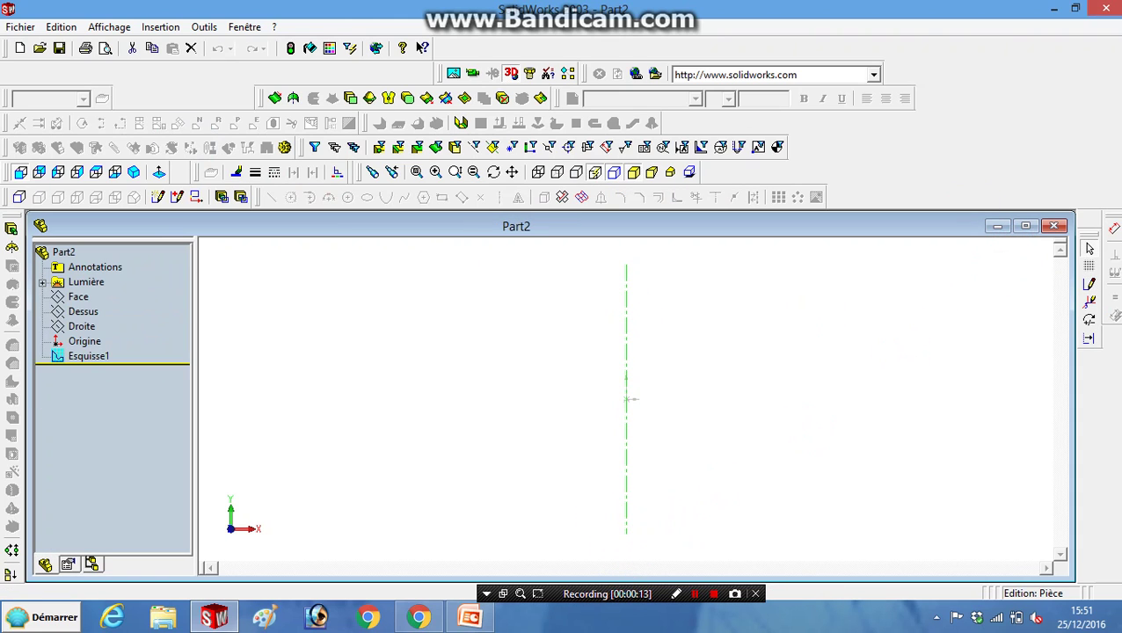
Add a centerpoint arc from the origin between the centerline's top and bottom ends to Esquisse1.
{"action": "left_click", "coordinate": [1089, 284]}
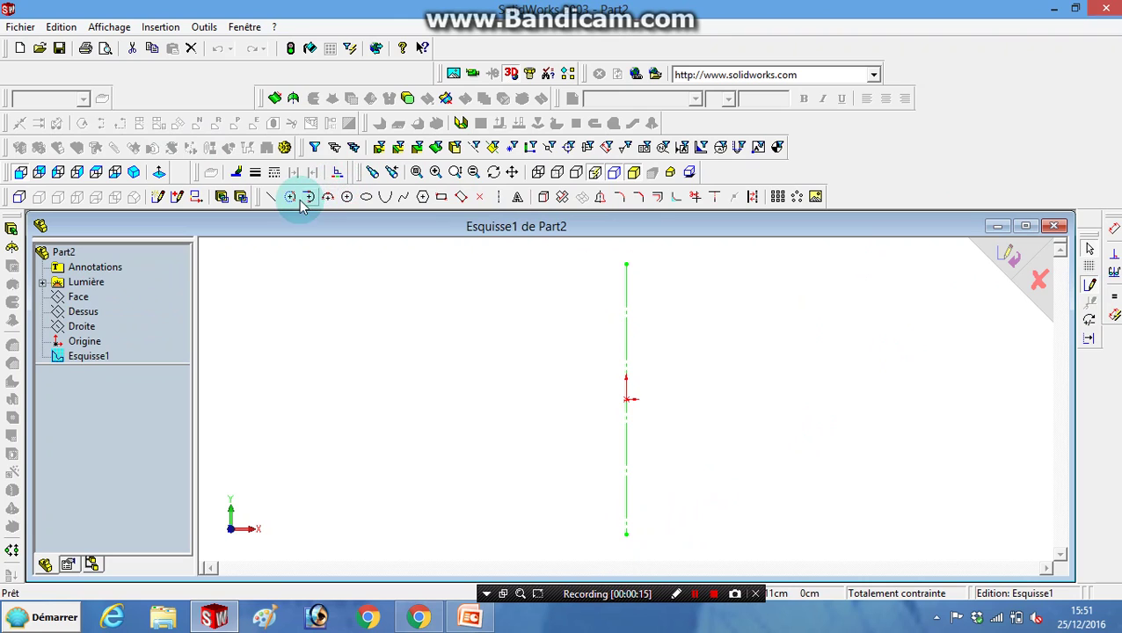
{"action": "left_click", "coordinate": [295, 198]}
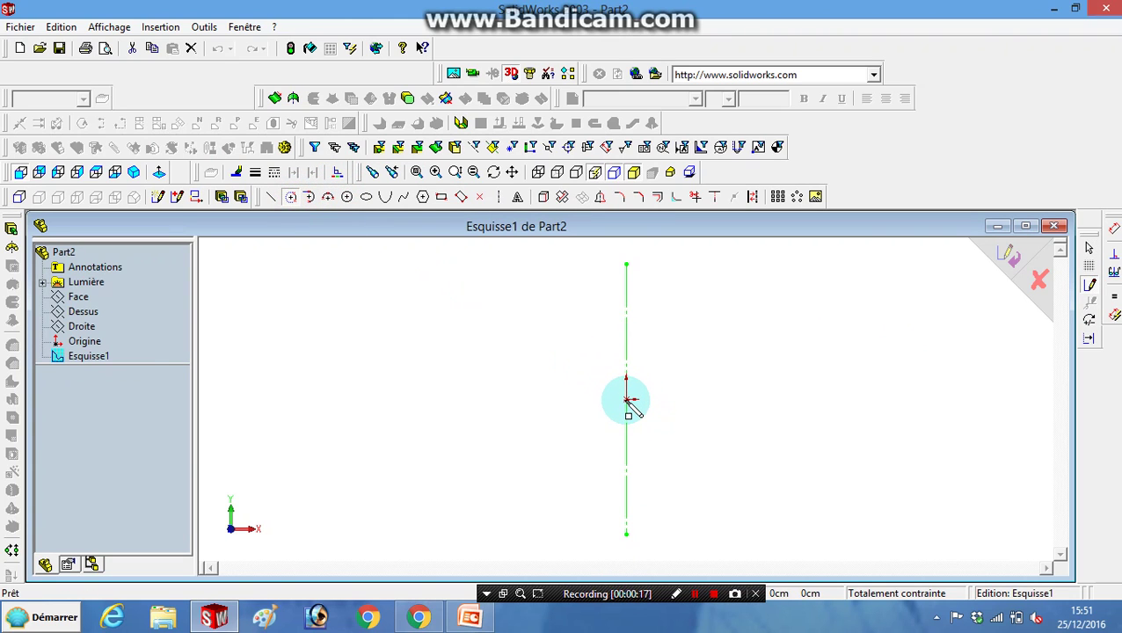
{"action": "left_click", "coordinate": [626, 400]}
{"action": "left_click", "coordinate": [626, 264]}
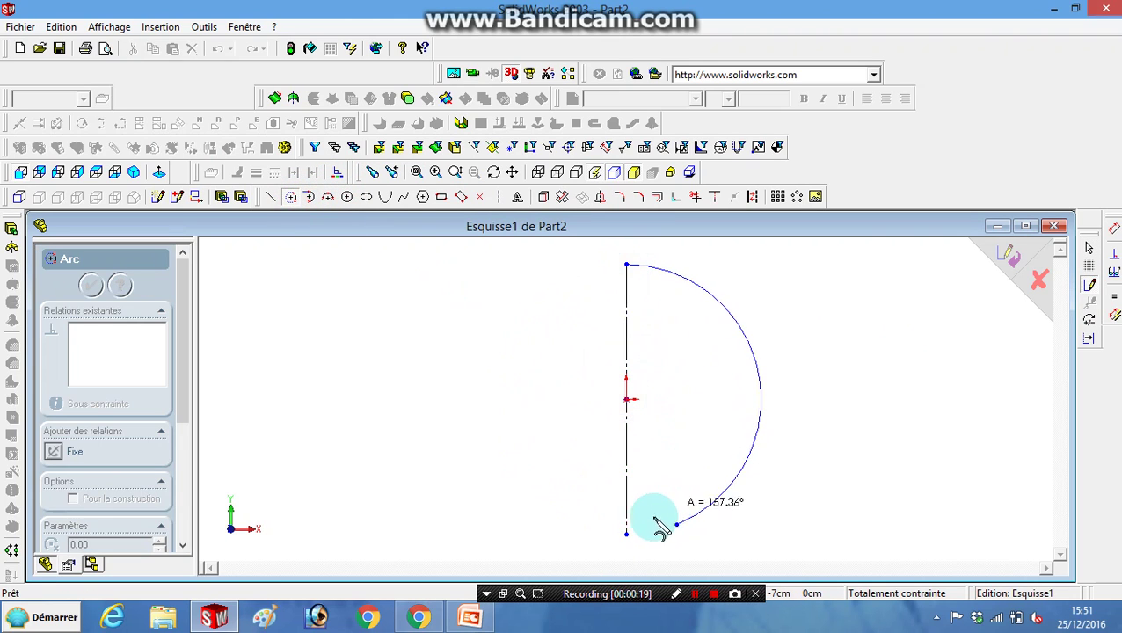
{"action": "left_click", "coordinate": [626, 532]}
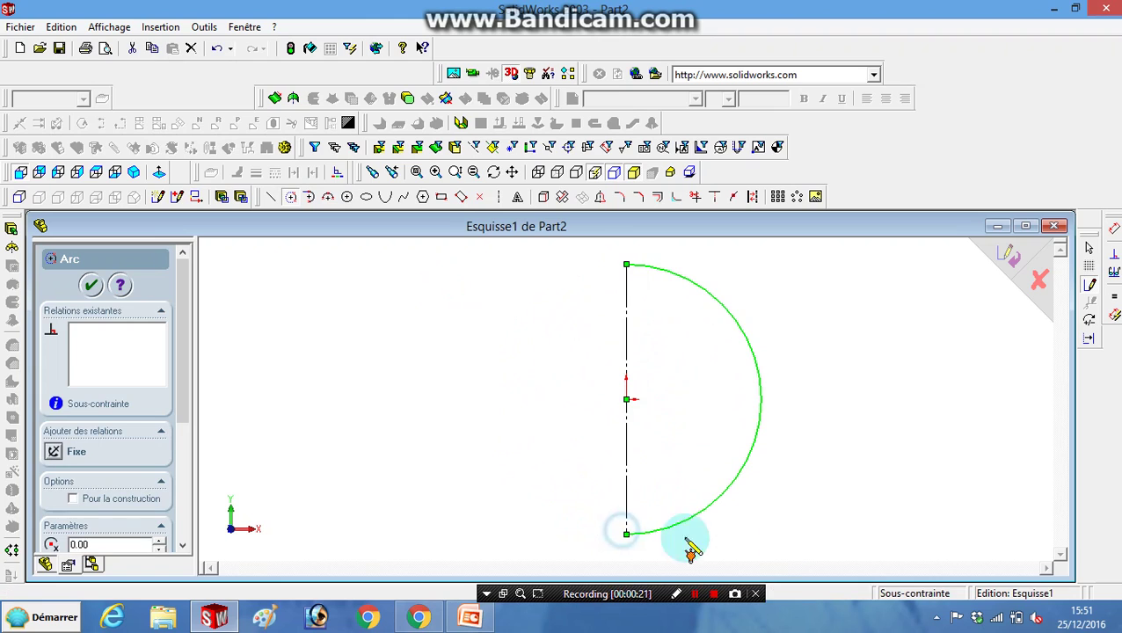
{"action": "left_click", "coordinate": [1003, 257]}
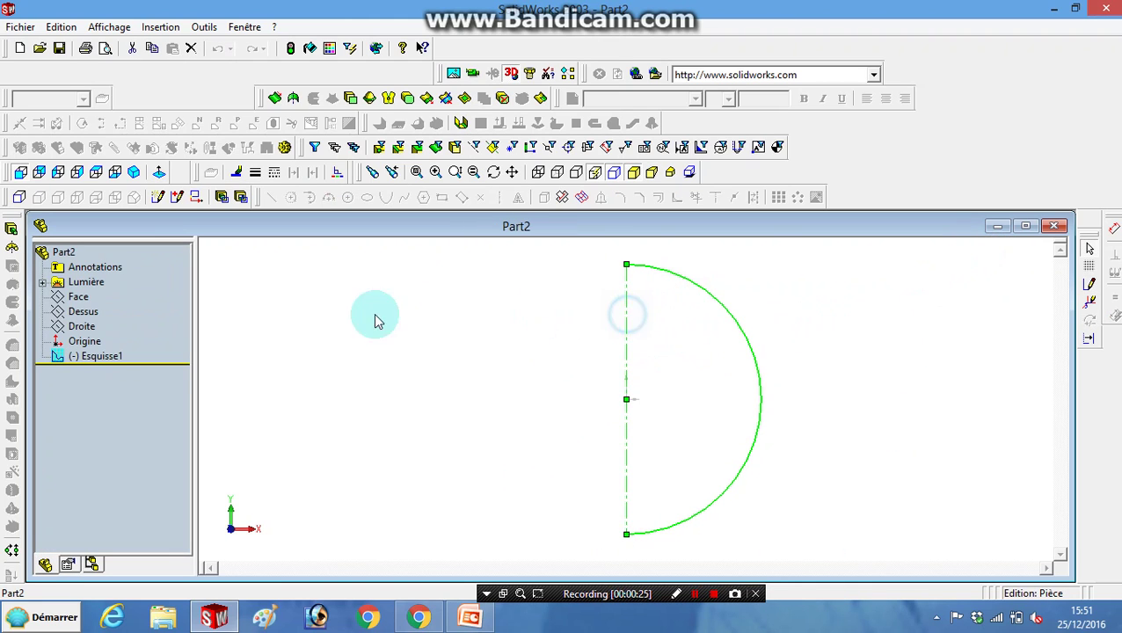
Revolve the semicircle about the centerline into the solid sphere Révolution1.
{"action": "left_click", "coordinate": [13, 247]}
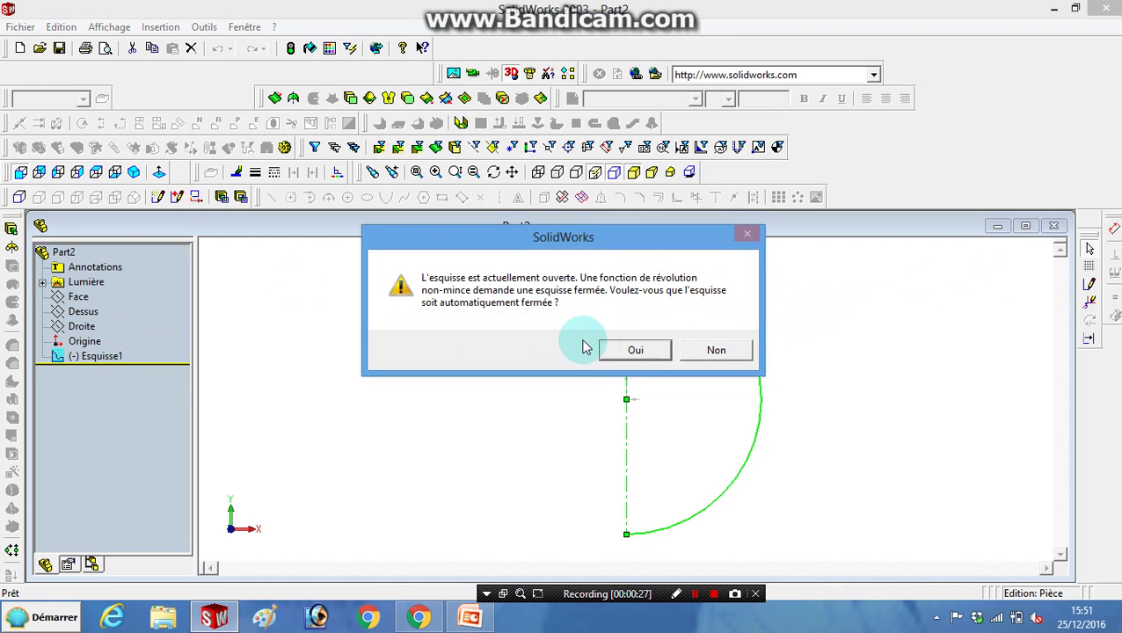
{"action": "left_click", "coordinate": [630, 348]}
{"action": "left_click", "coordinate": [1013, 255]}
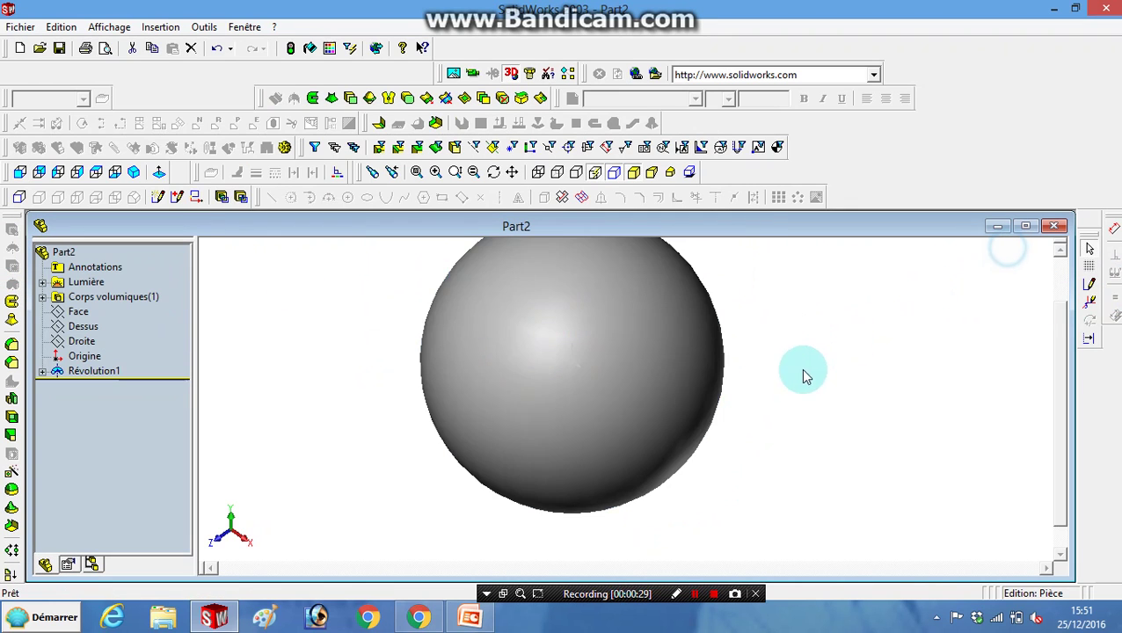
{"action": "scroll", "coordinate": [704, 374], "scroll_direction": "down", "scroll_amount": 3}
{"action": "left_click", "coordinate": [613, 371]}
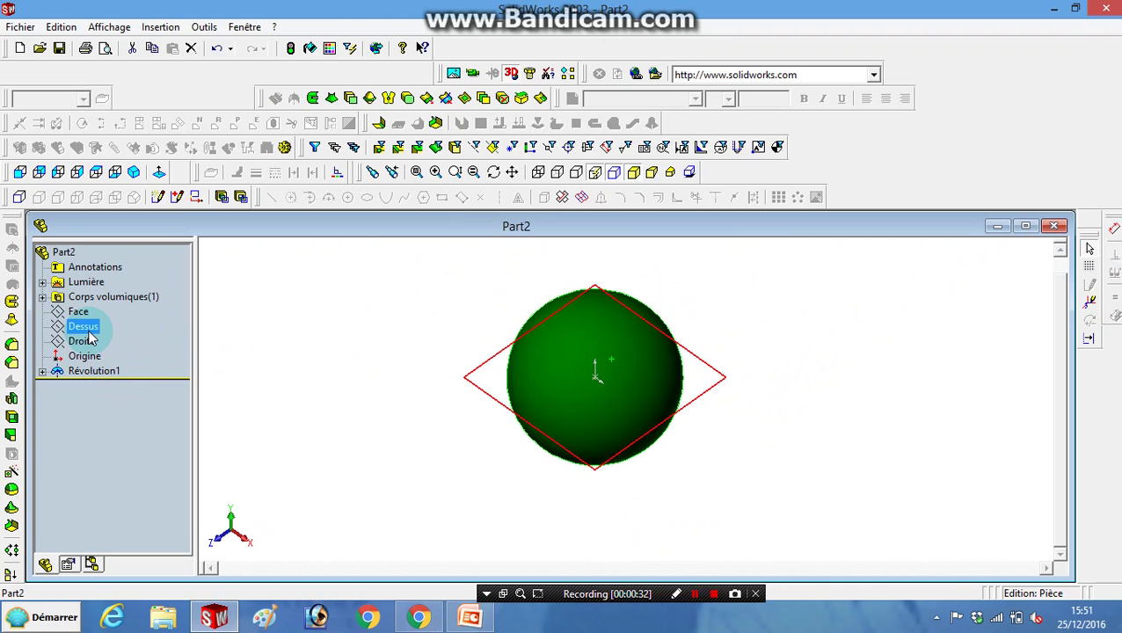
{"action": "left_click", "coordinate": [89, 333]}
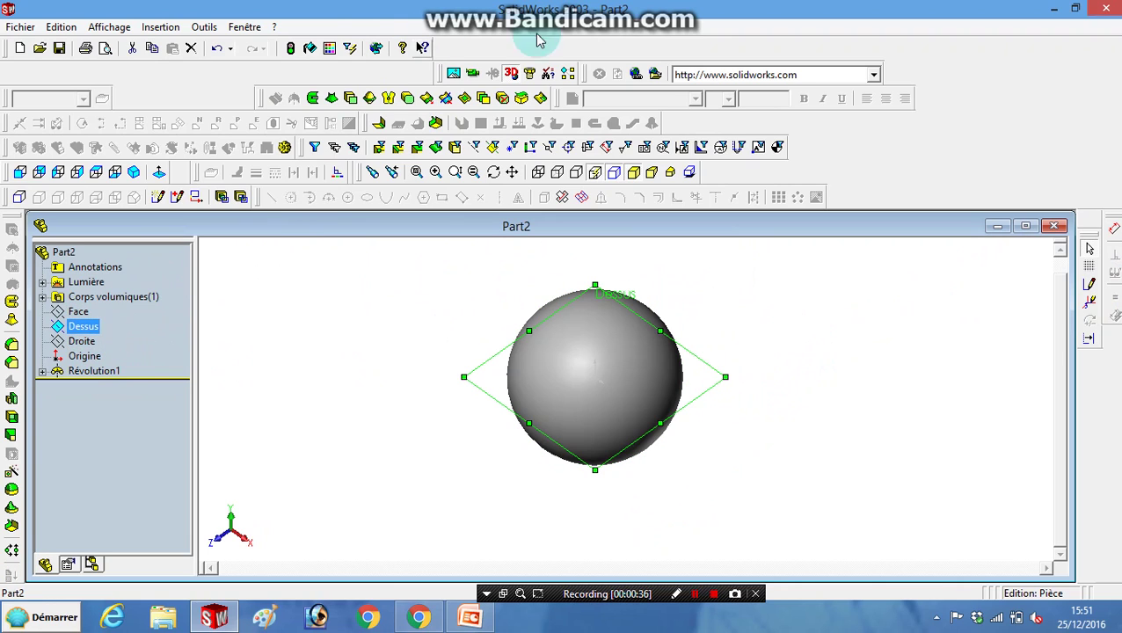
{"action": "left_click", "coordinate": [1091, 285]}
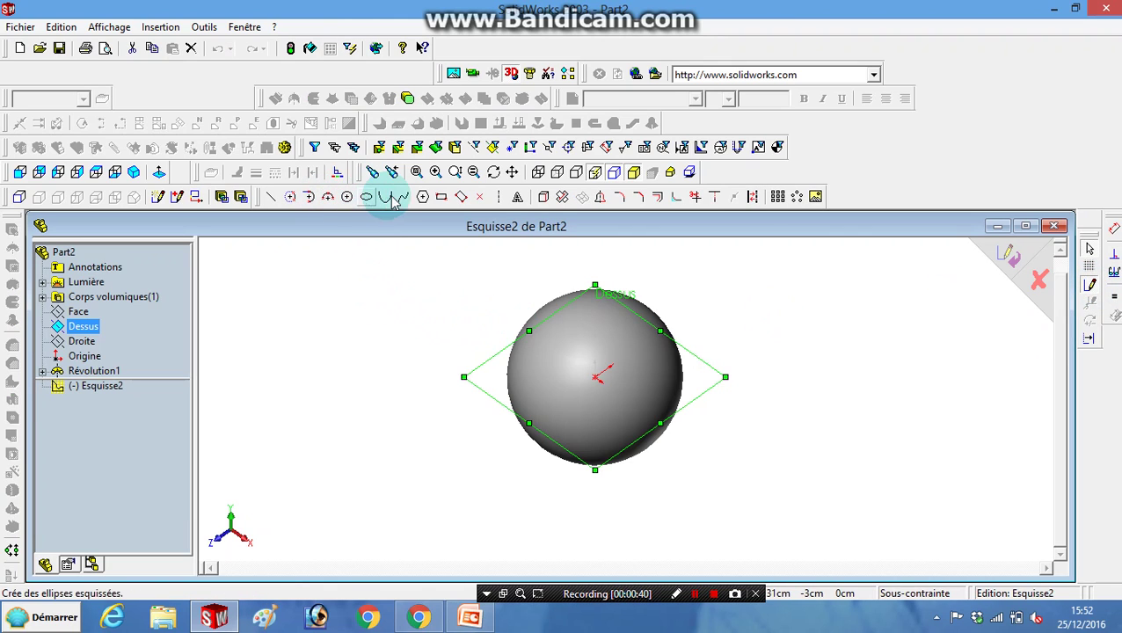
{"action": "left_click", "coordinate": [499, 197]}
{"action": "left_click", "coordinate": [597, 378]}
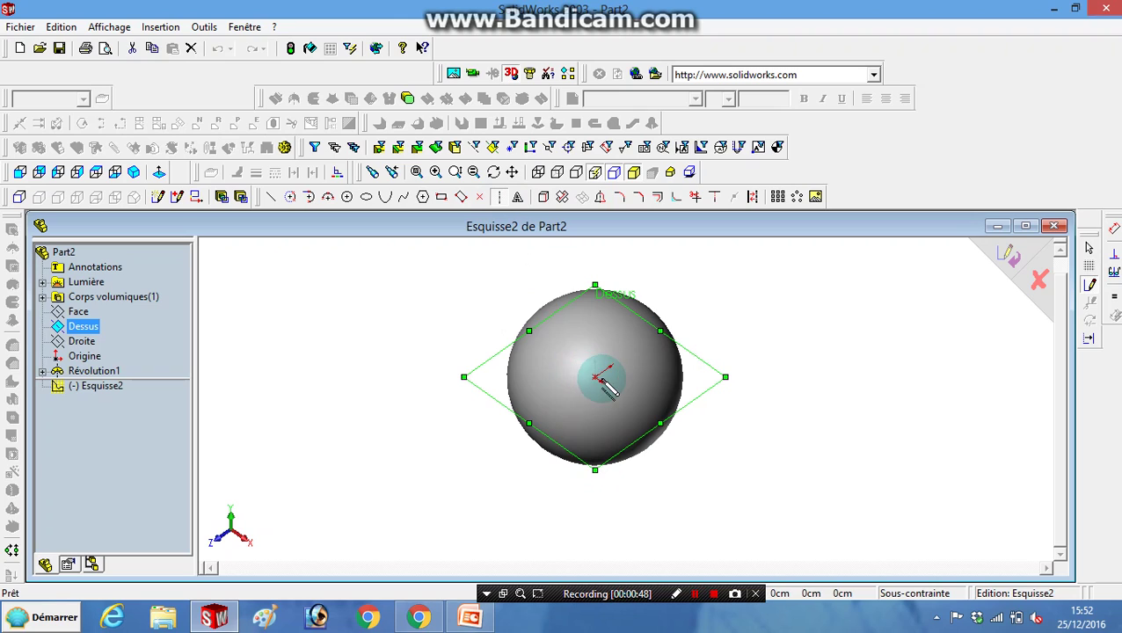
{"action": "left_click", "coordinate": [595, 289]}
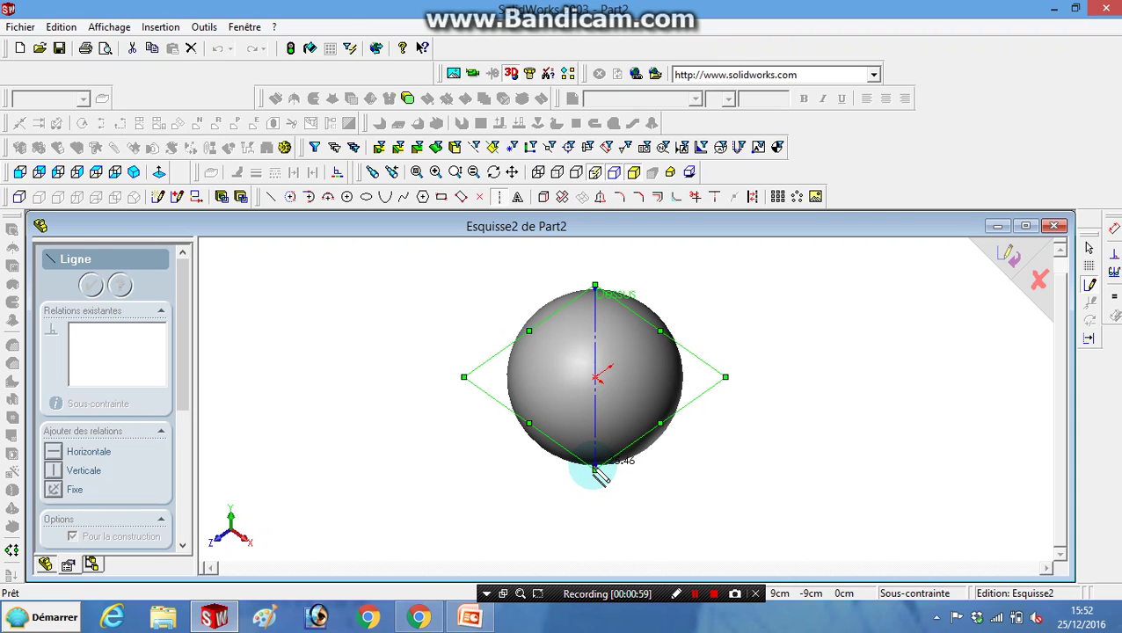
{"action": "double_click", "coordinate": [599, 439]}
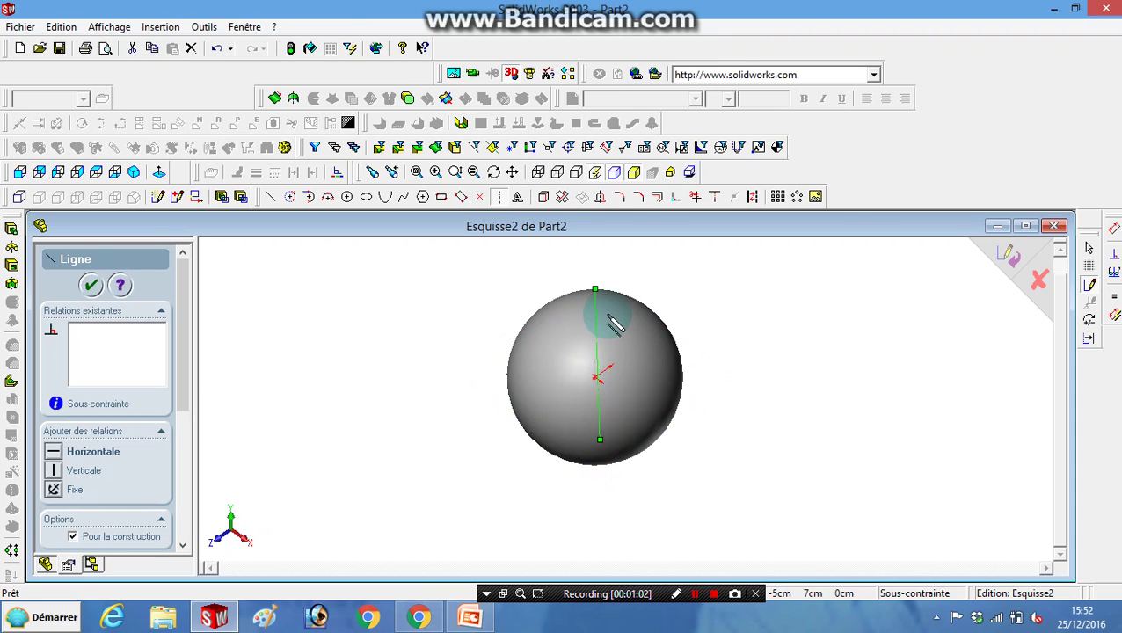
{"action": "left_click", "coordinate": [1037, 280]}
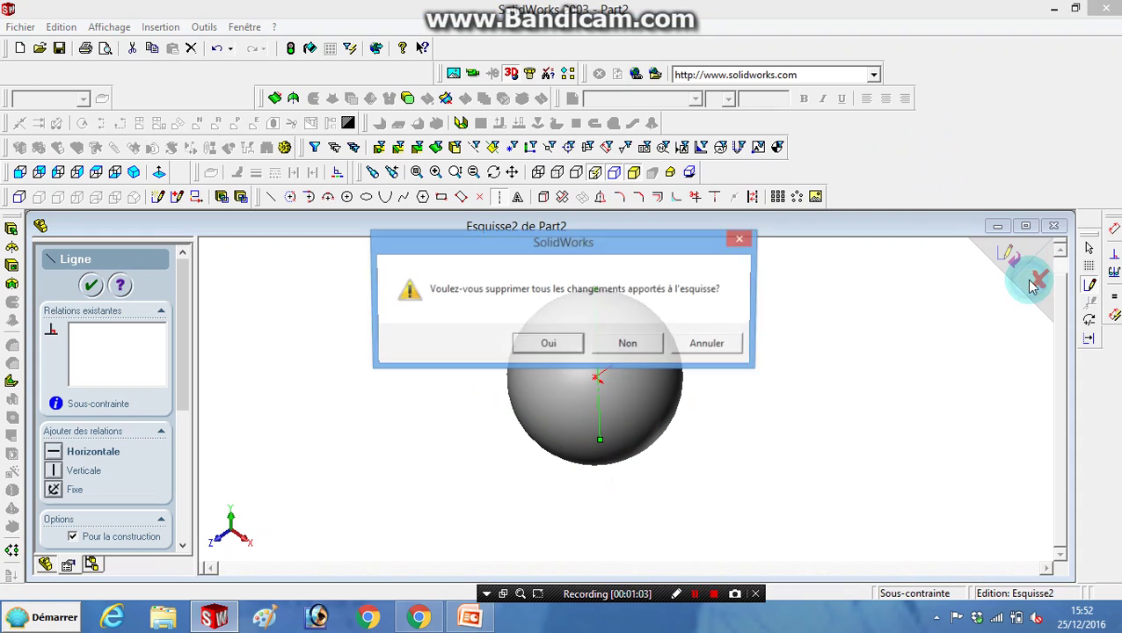
{"action": "left_click", "coordinate": [540, 349]}
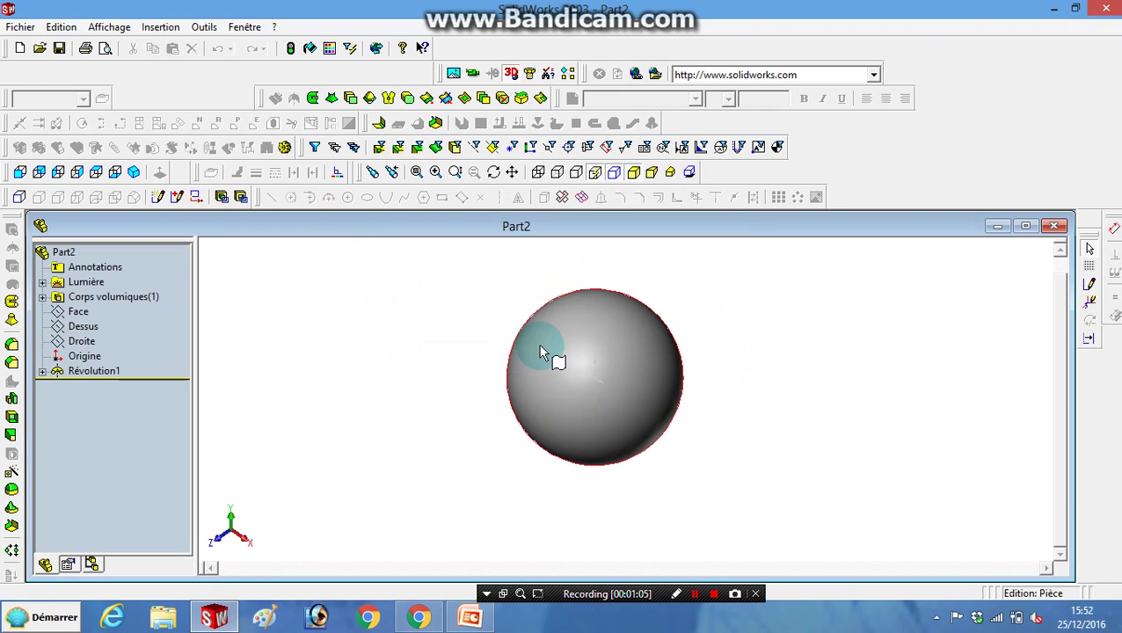
{"action": "left_click", "coordinate": [615, 313]}
Start a new sketch on the Dessus plane, viewed from the top.
{"action": "left_click", "coordinate": [88, 328]}
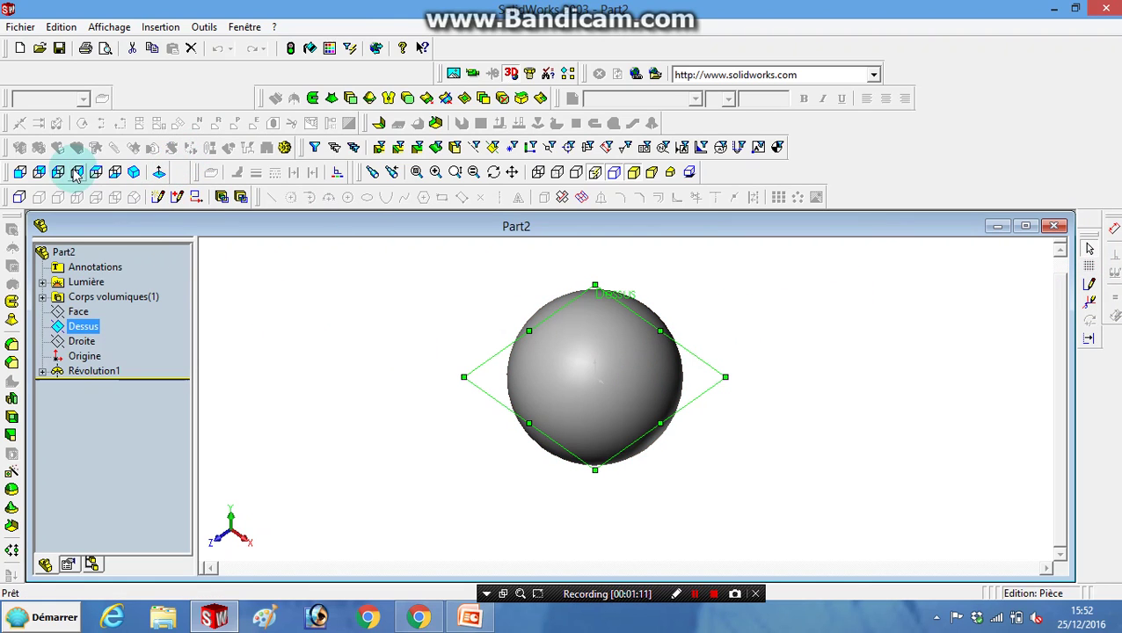
{"action": "left_click", "coordinate": [20, 174]}
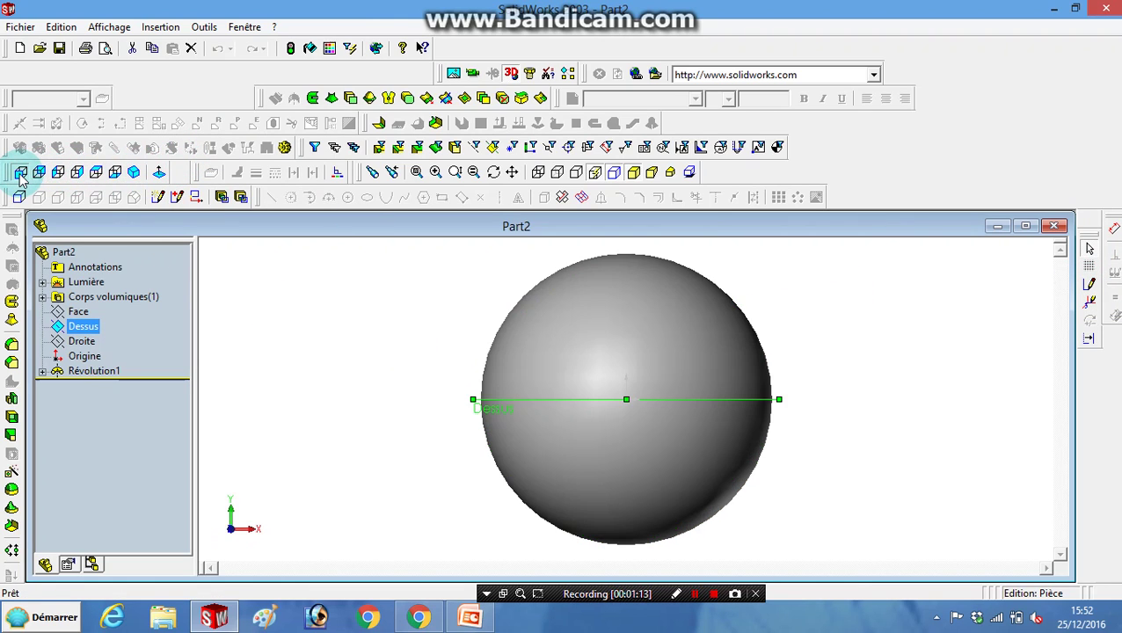
{"action": "left_click", "coordinate": [96, 173]}
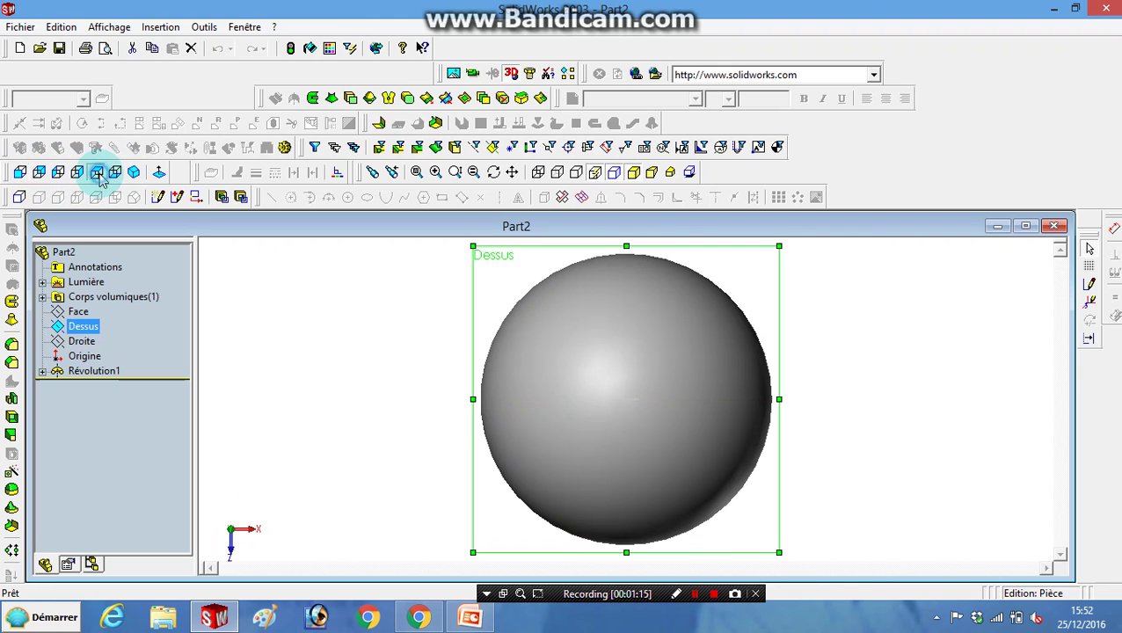
{"action": "left_click", "coordinate": [1090, 283]}
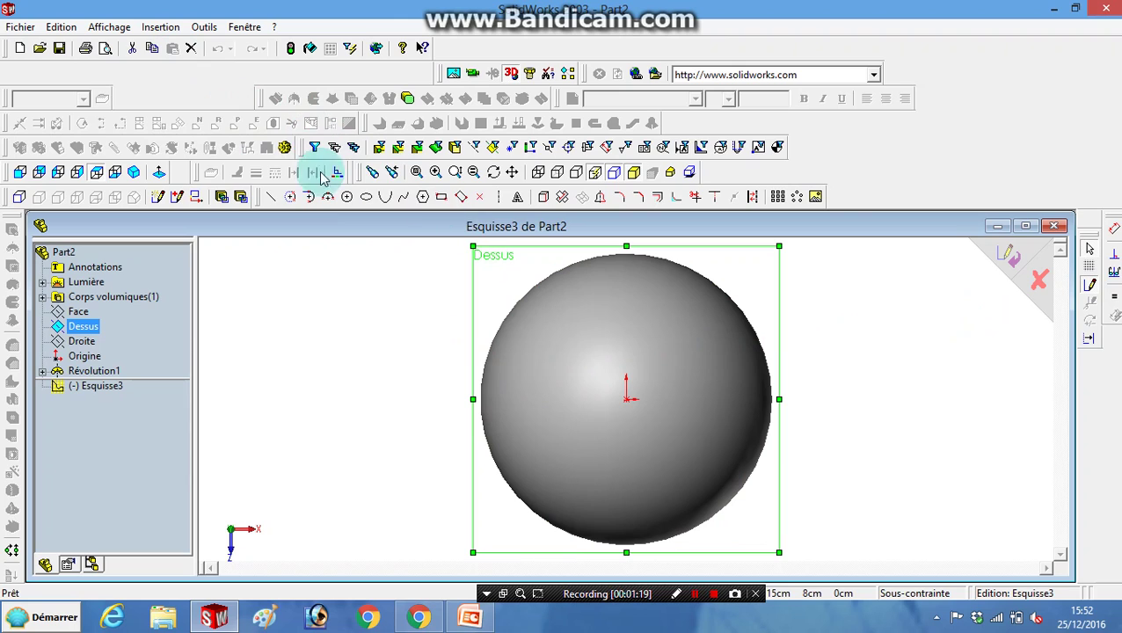
Draw a vertical centreline through the origin and close sketch Esquisse3.
{"action": "left_click", "coordinate": [498, 197]}
{"action": "left_click_drag", "start_coordinate": [626, 397], "coordinate": [635, 315]}
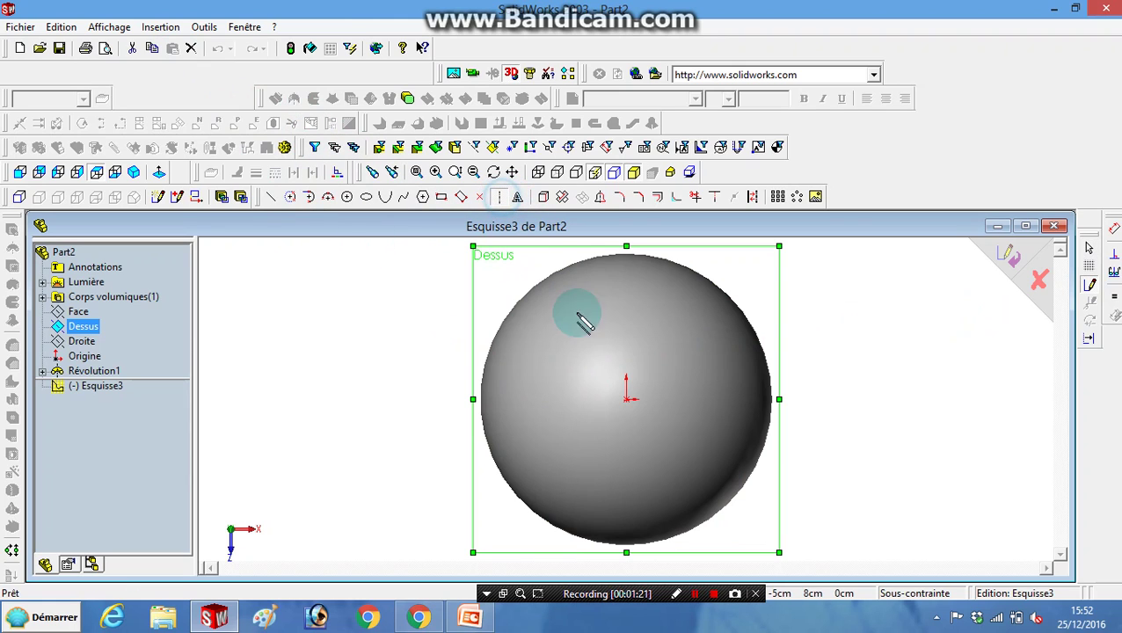
{"action": "left_click", "coordinate": [626, 302]}
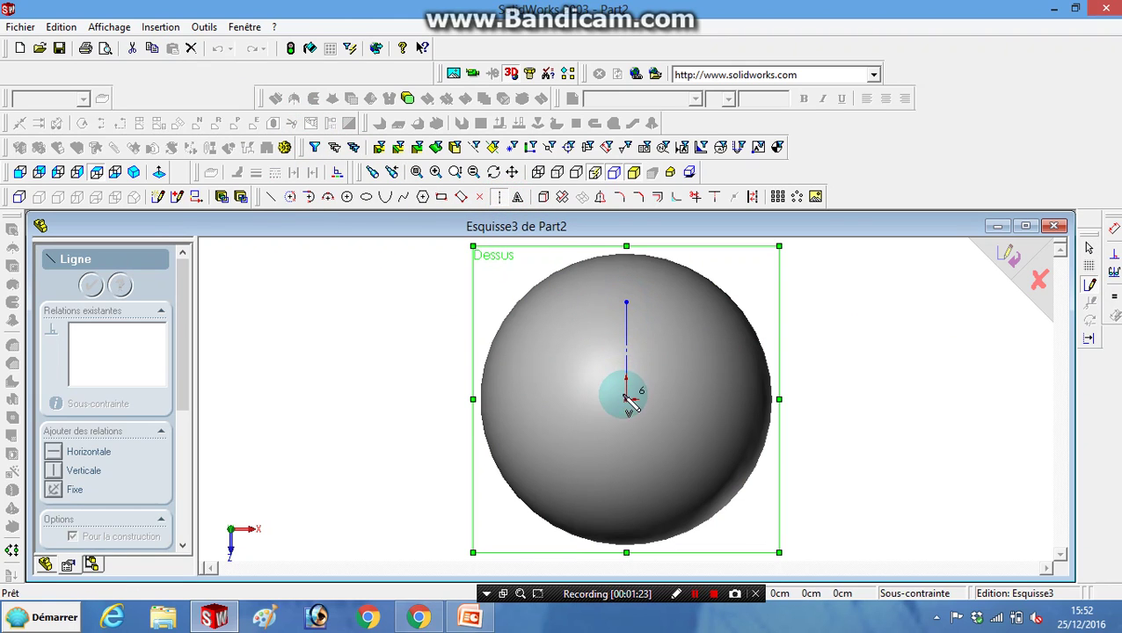
{"action": "double_click", "coordinate": [627, 497]}
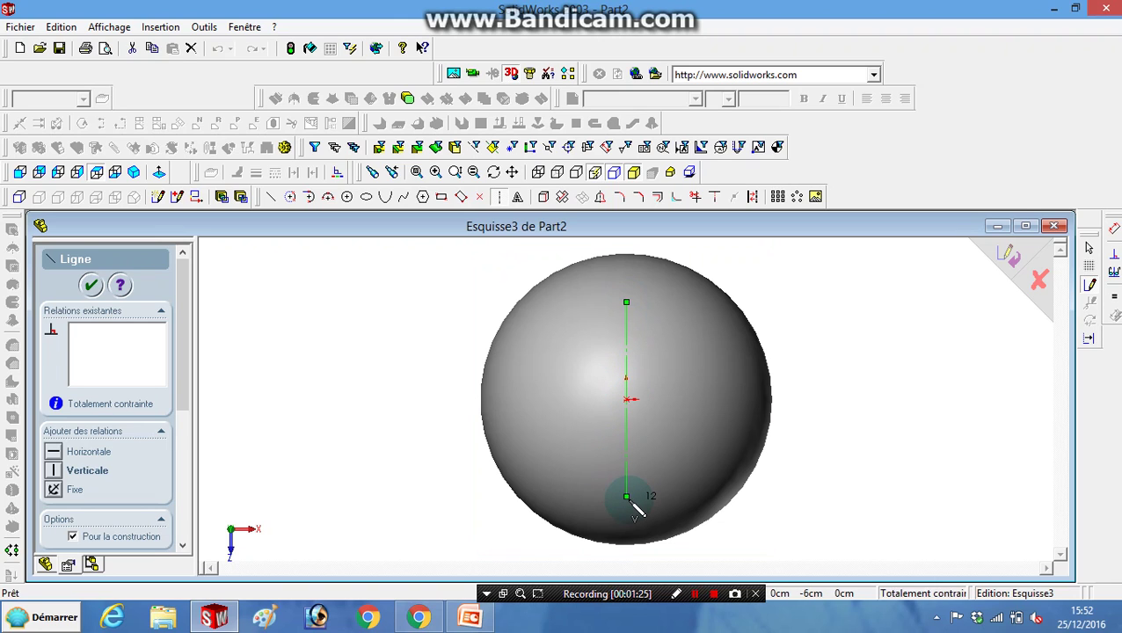
{"action": "left_click", "coordinate": [1017, 253]}
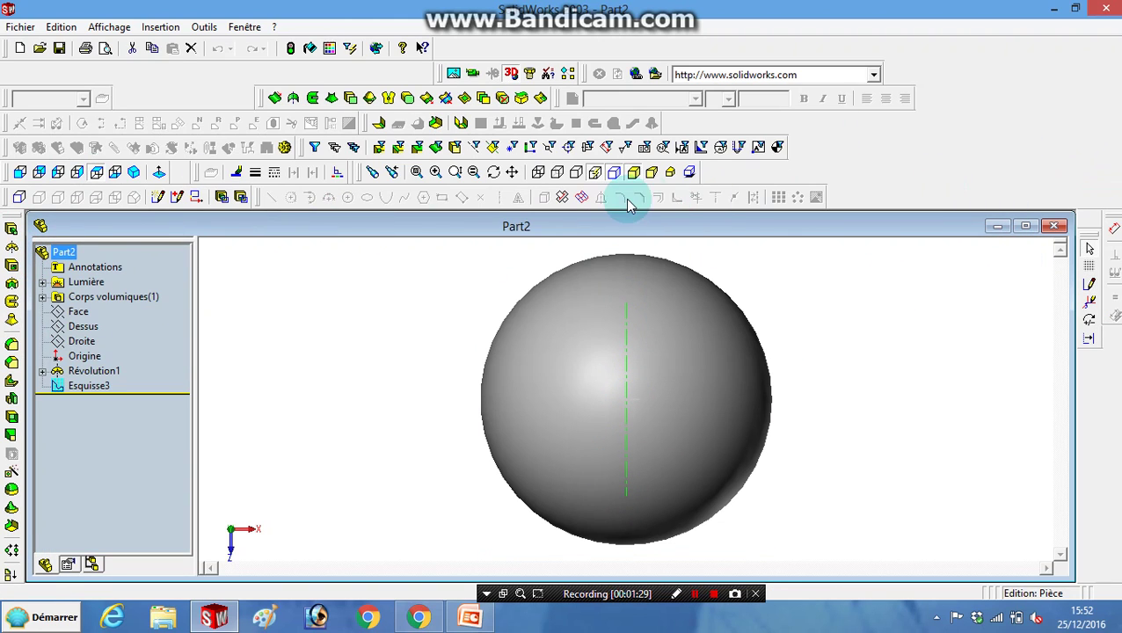
Add a half-circle centerpoint arc from the origin, top to bottom of the centreline, to Esquisse3.
{"action": "left_click", "coordinate": [1082, 291]}
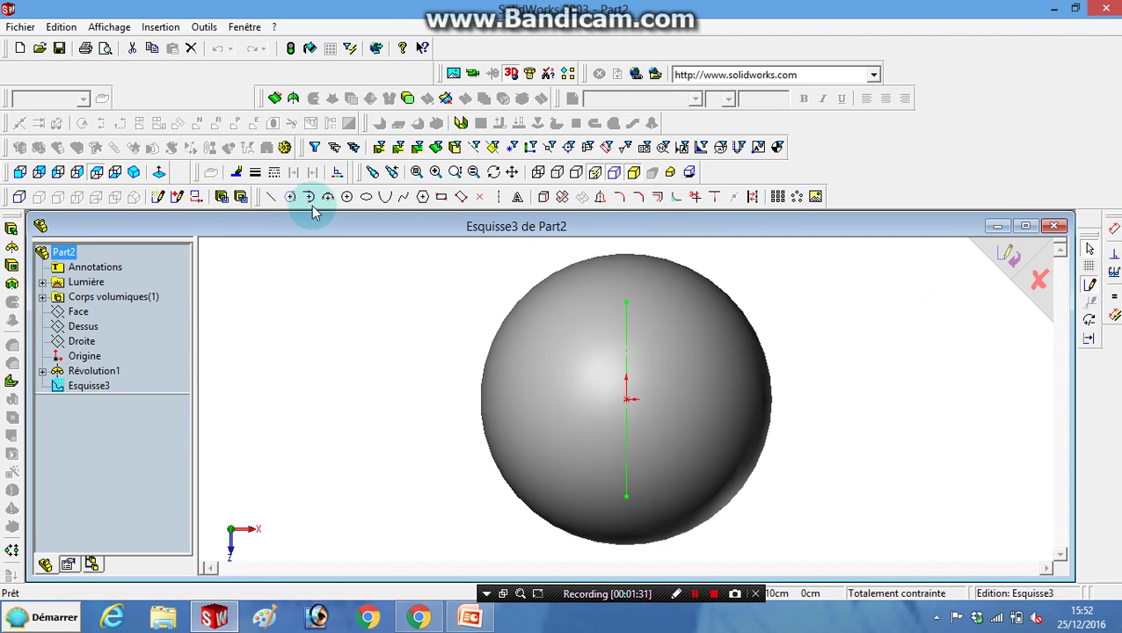
{"action": "left_click", "coordinate": [290, 199]}
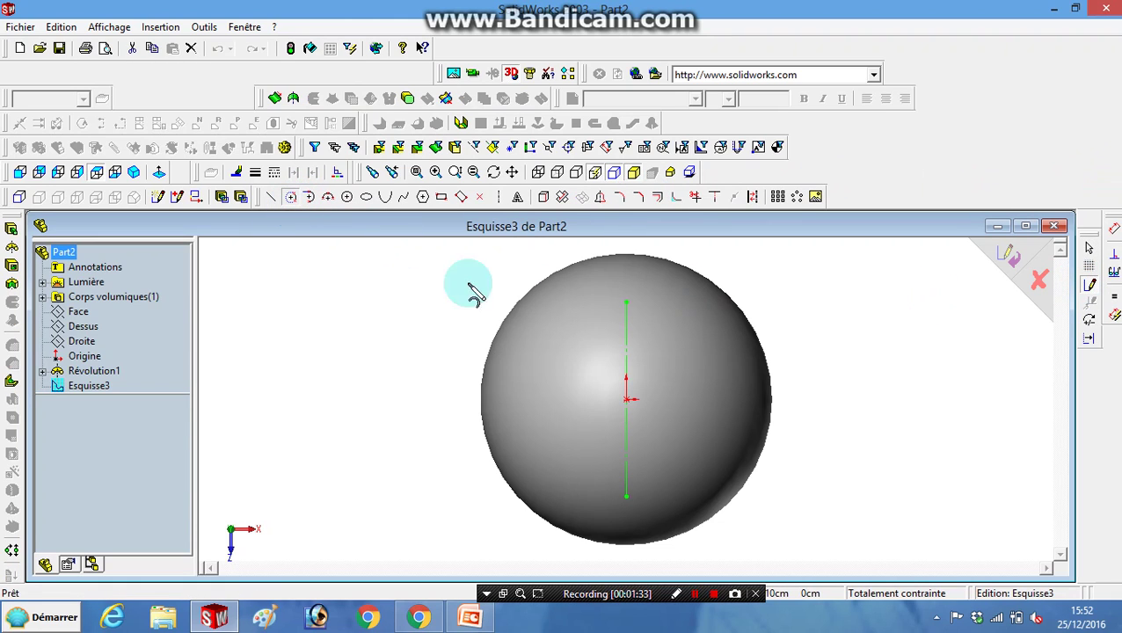
{"action": "left_click", "coordinate": [626, 400]}
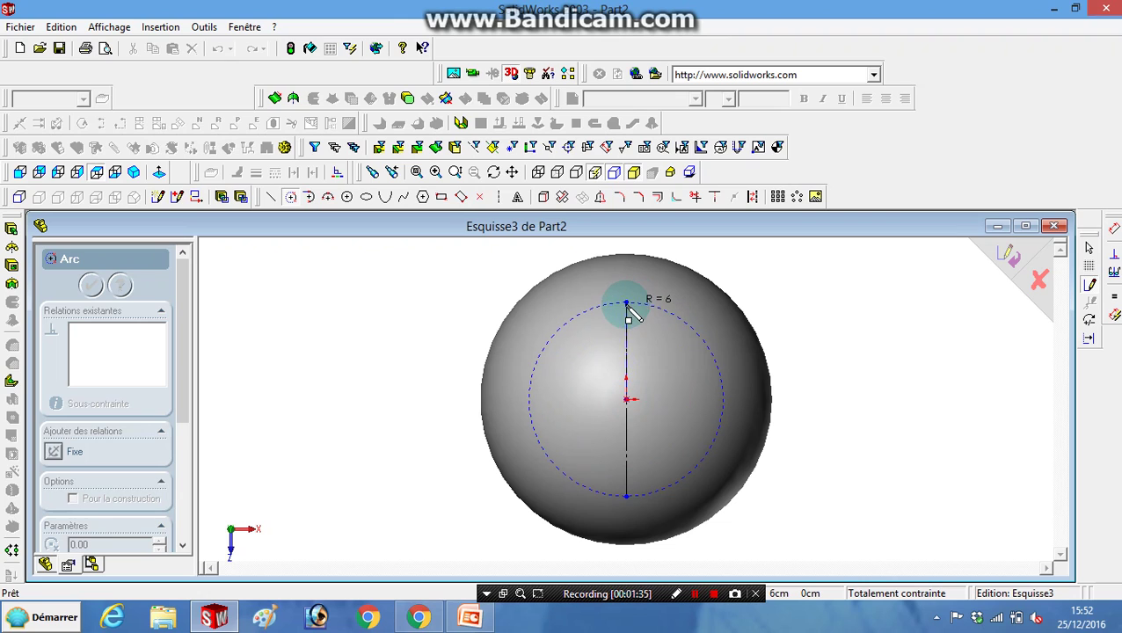
{"action": "left_click", "coordinate": [626, 303]}
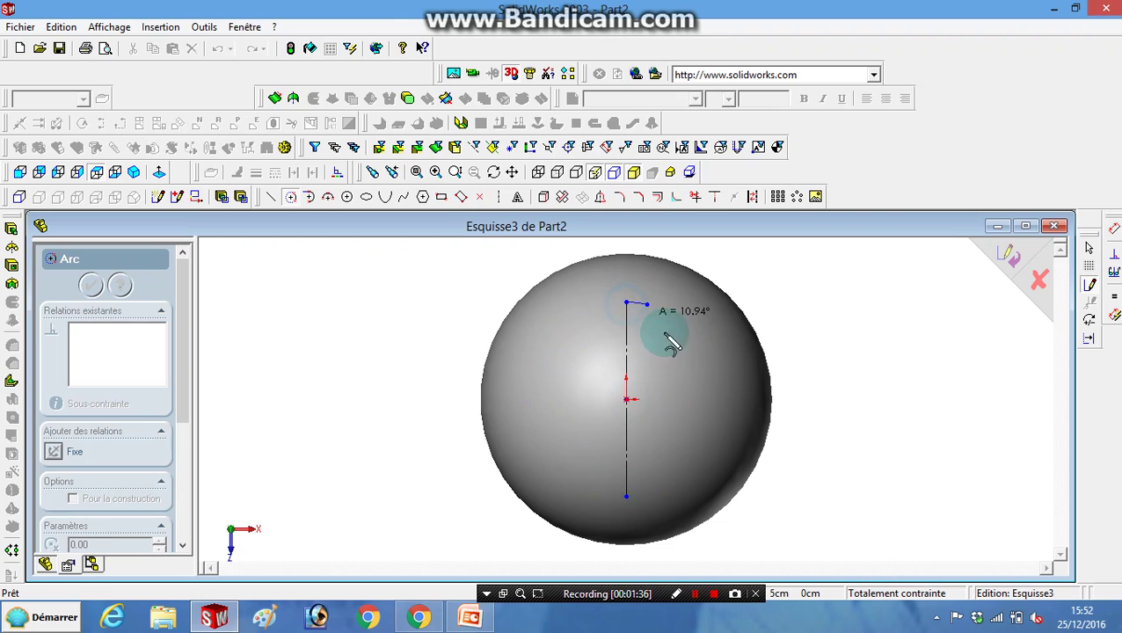
{"action": "left_click", "coordinate": [626, 499]}
{"action": "left_click", "coordinate": [1008, 256]}
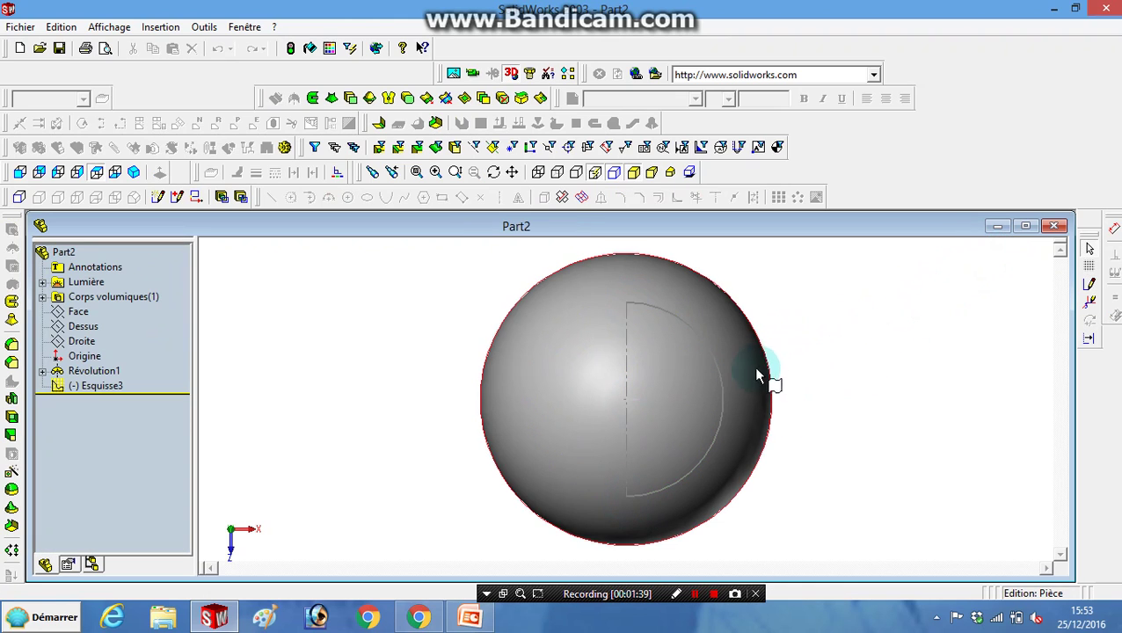
Set up a 360° revolve of Esquisse3, letting the open sketch close.
{"action": "left_click", "coordinate": [723, 380]}
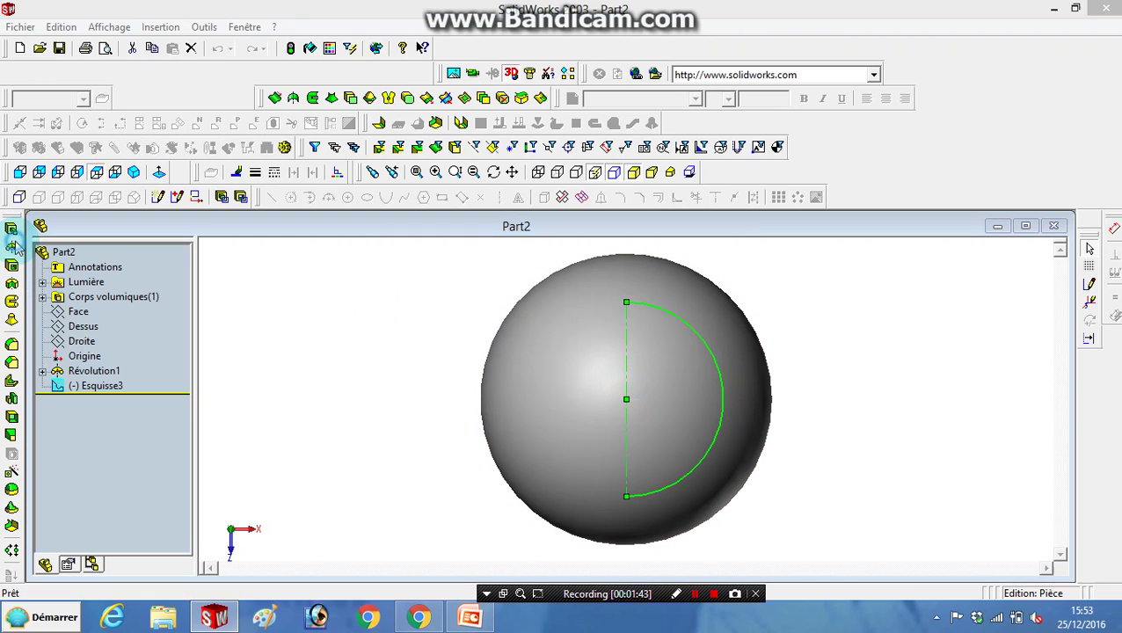
{"action": "left_click", "coordinate": [14, 246]}
{"action": "left_click", "coordinate": [628, 352]}
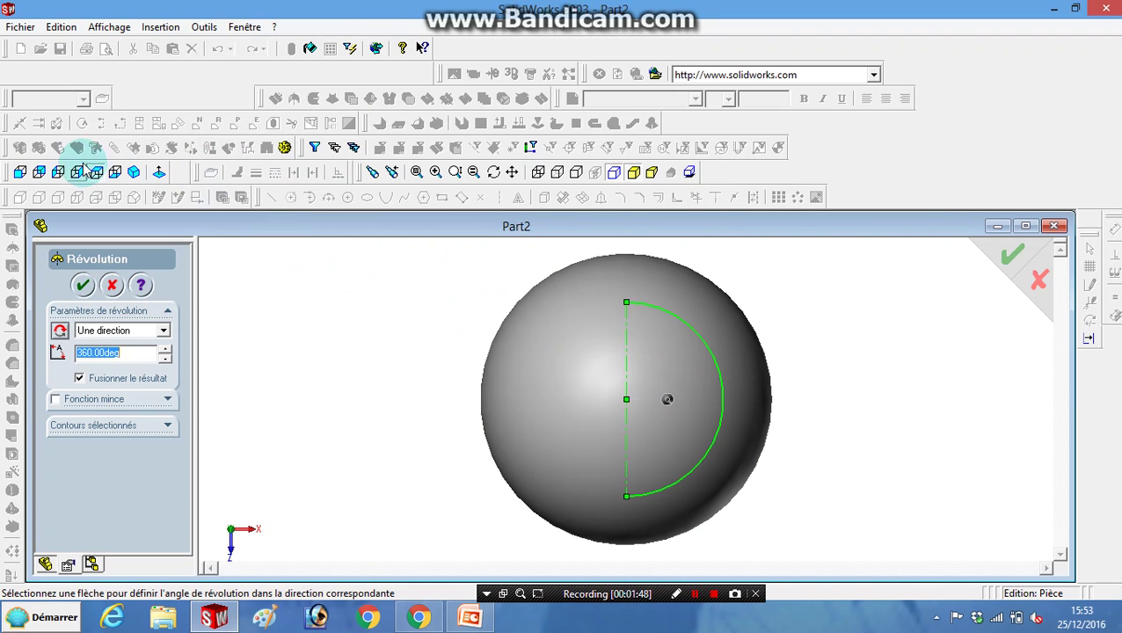
Confirm the 360° revolve Révolution2 and show the model in isometric view.
{"action": "left_click", "coordinate": [1013, 254]}
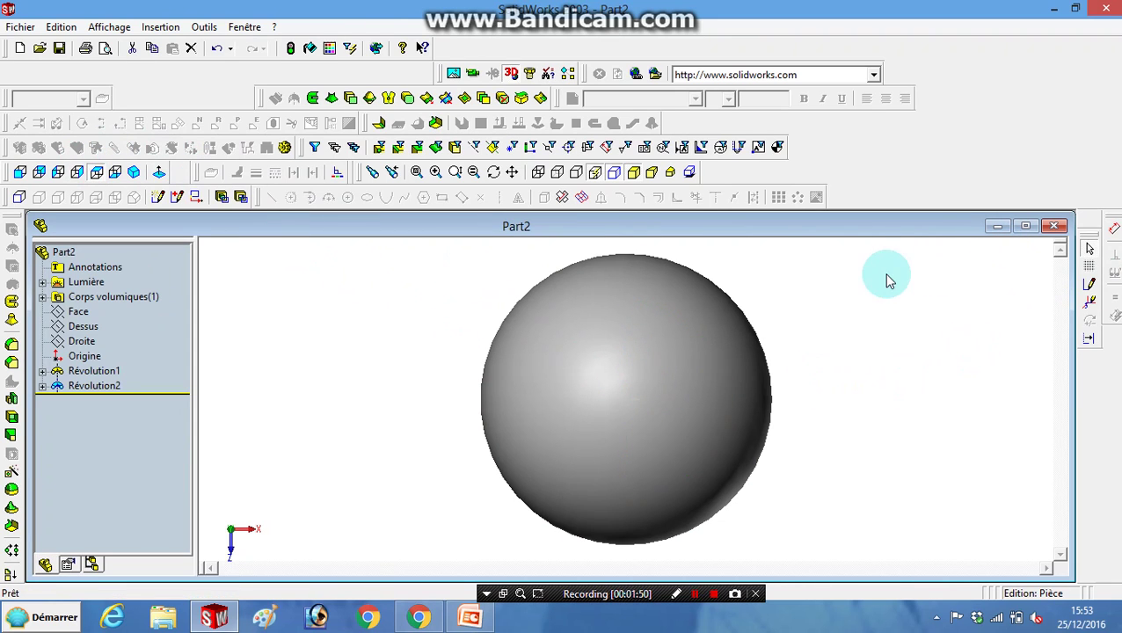
{"action": "scroll", "coordinate": [483, 375], "scroll_direction": "up", "scroll_amount": 2}
{"action": "scroll", "coordinate": [484, 377], "scroll_direction": "down", "scroll_amount": 1}
{"action": "scroll", "coordinate": [484, 376], "scroll_direction": "up", "scroll_amount": 1}
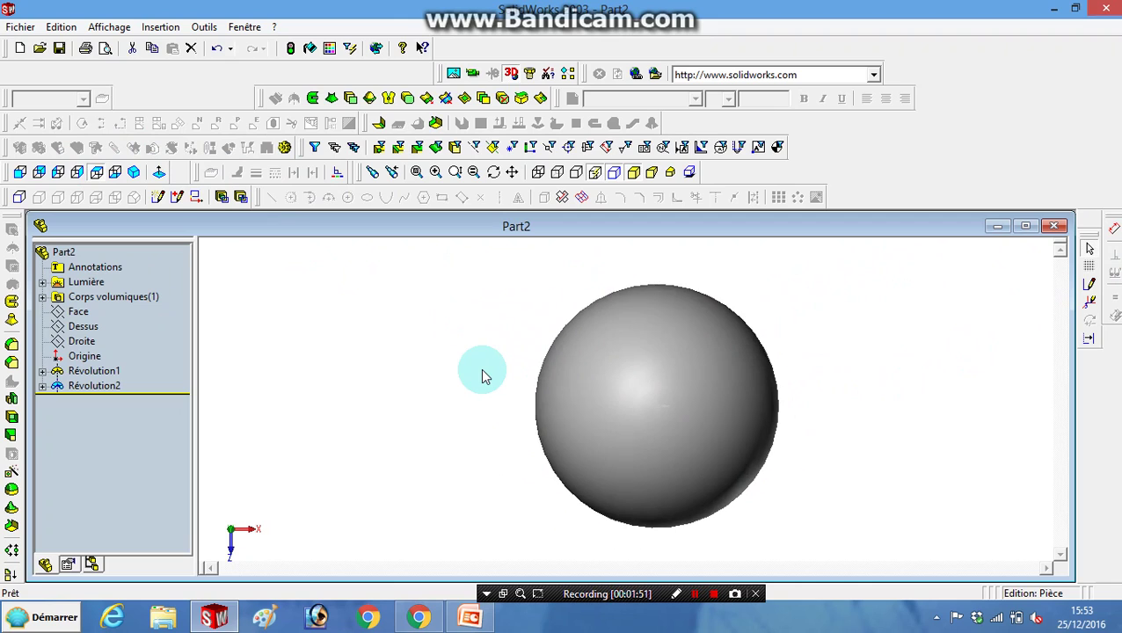
{"action": "scroll", "coordinate": [482, 377], "scroll_direction": "up", "scroll_amount": 1}
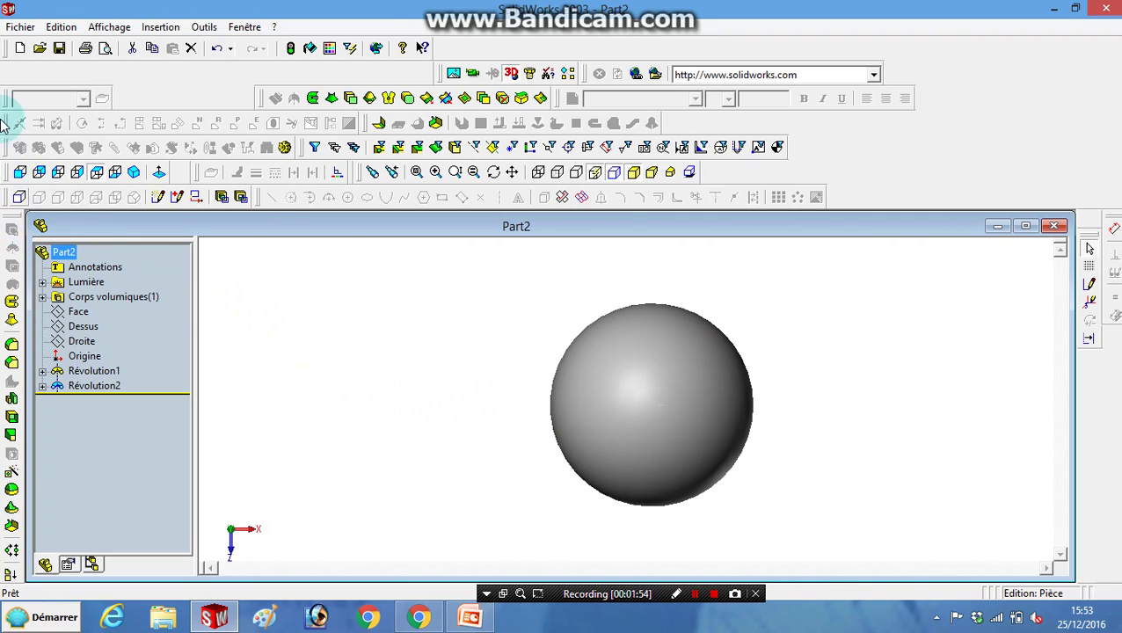
{"action": "left_click", "coordinate": [334, 349]}
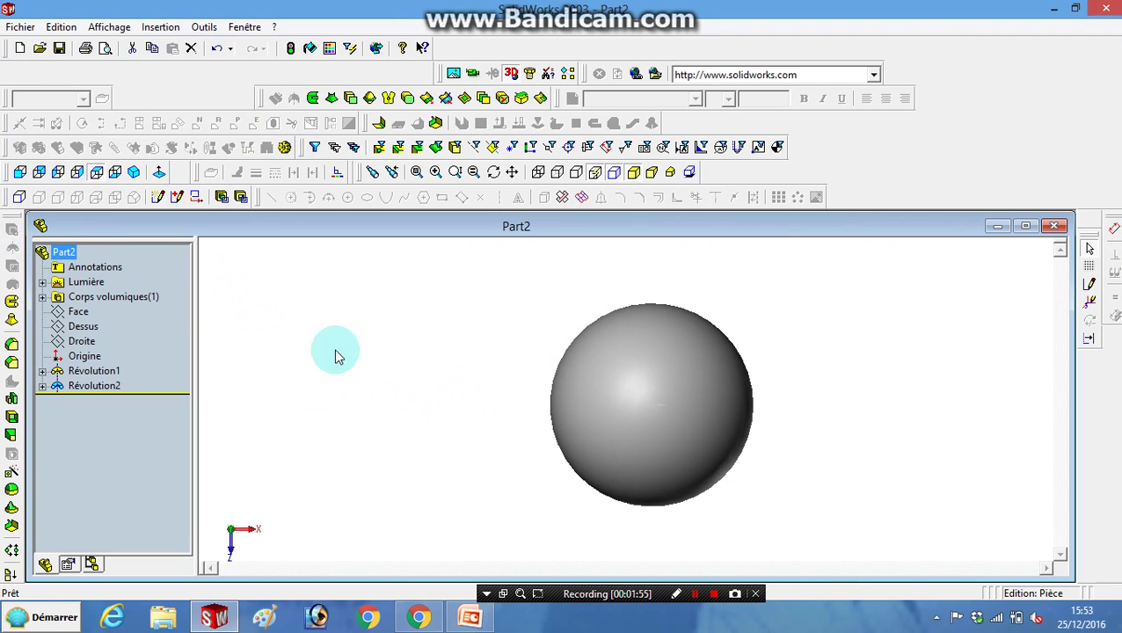
{"action": "left_click", "coordinate": [133, 172]}
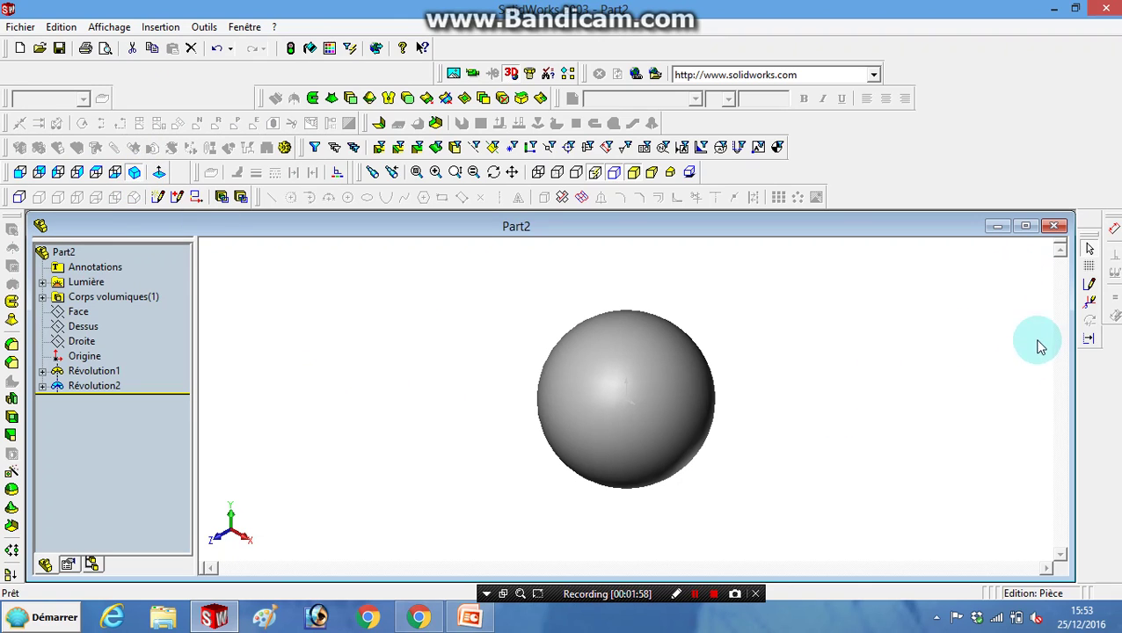
Roll the feature history back to before Révolution2.
{"action": "left_click", "coordinate": [684, 386]}
{"action": "left_click", "coordinate": [97, 372]}
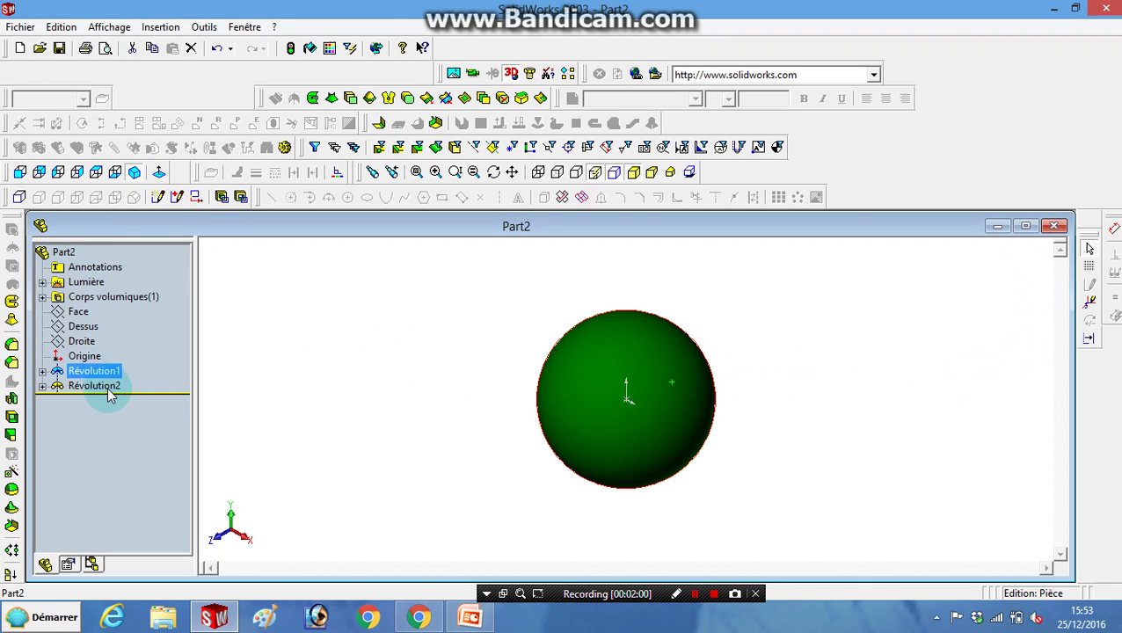
{"action": "left_click", "coordinate": [108, 387]}
{"action": "right_click", "coordinate": [108, 393]}
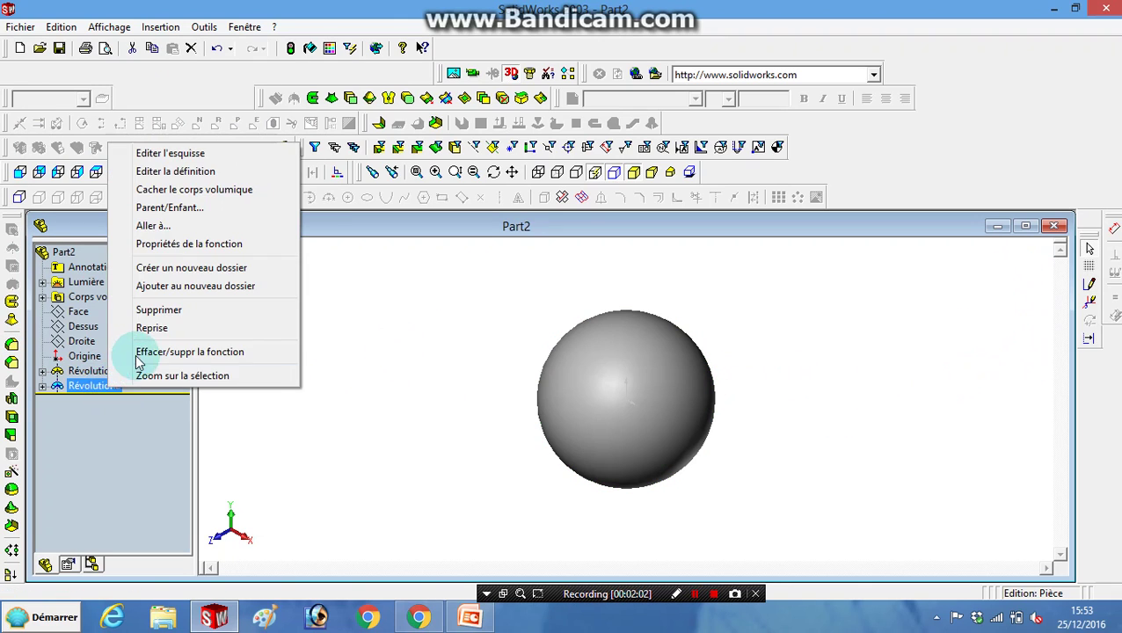
{"action": "left_click", "coordinate": [157, 324]}
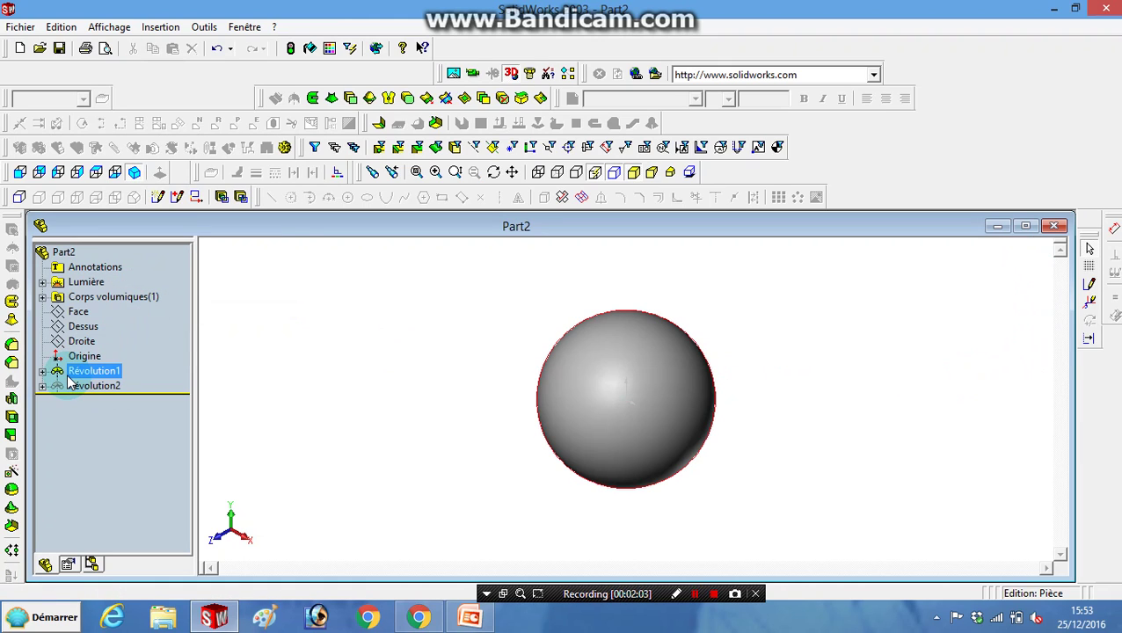
Start a new sketch on the Dessus plane.
{"action": "left_click", "coordinate": [612, 374]}
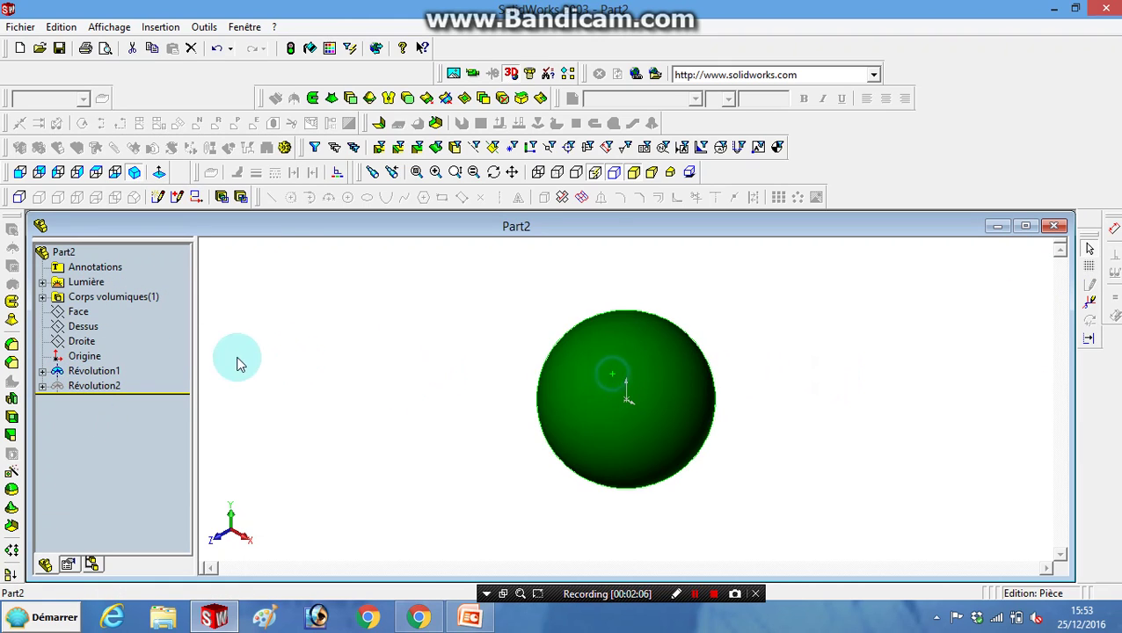
{"action": "left_click", "coordinate": [83, 355]}
{"action": "left_click", "coordinate": [82, 345]}
{"action": "left_click", "coordinate": [84, 328]}
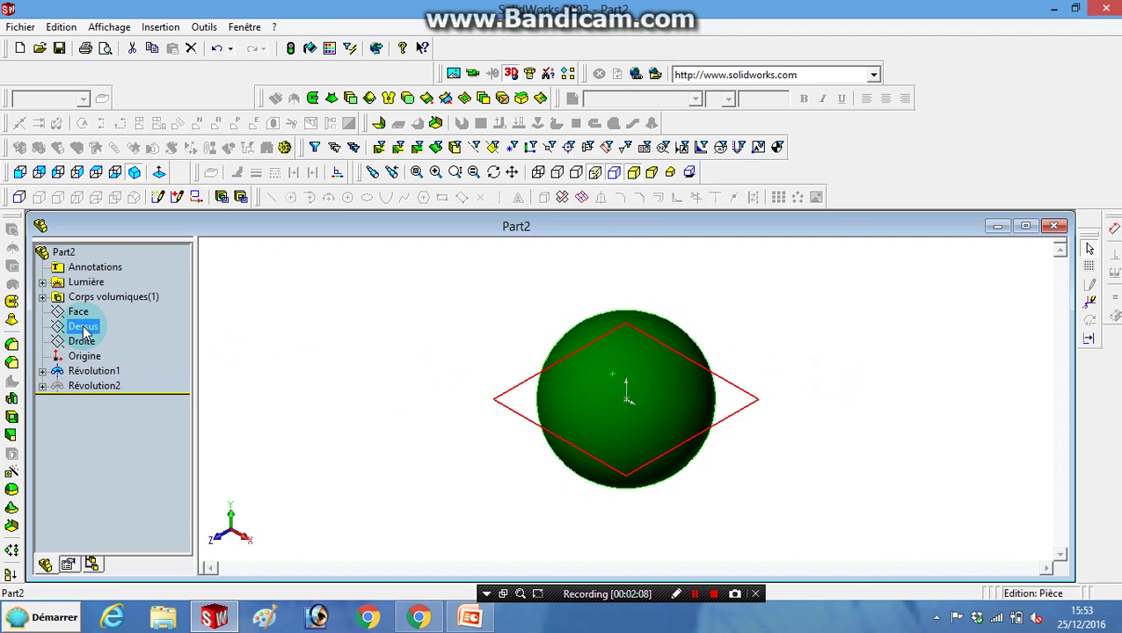
{"action": "left_click", "coordinate": [84, 328]}
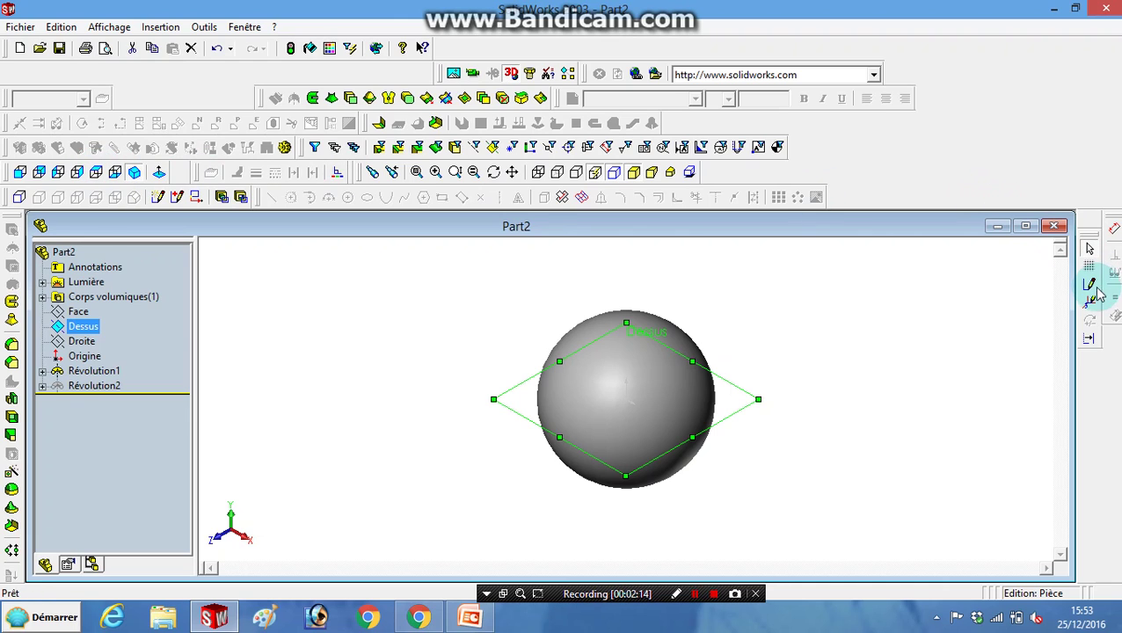
{"action": "left_click", "coordinate": [1091, 285]}
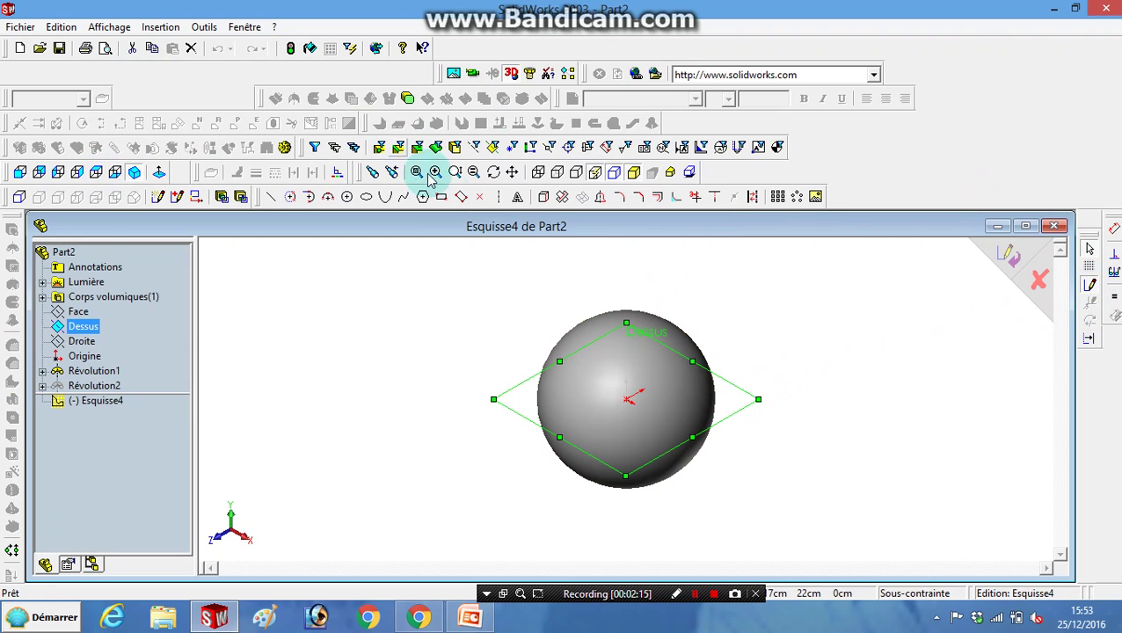
Draw a circle centred on the origin with radius 2.5 and close Esquisse4.
{"action": "left_click", "coordinate": [348, 198]}
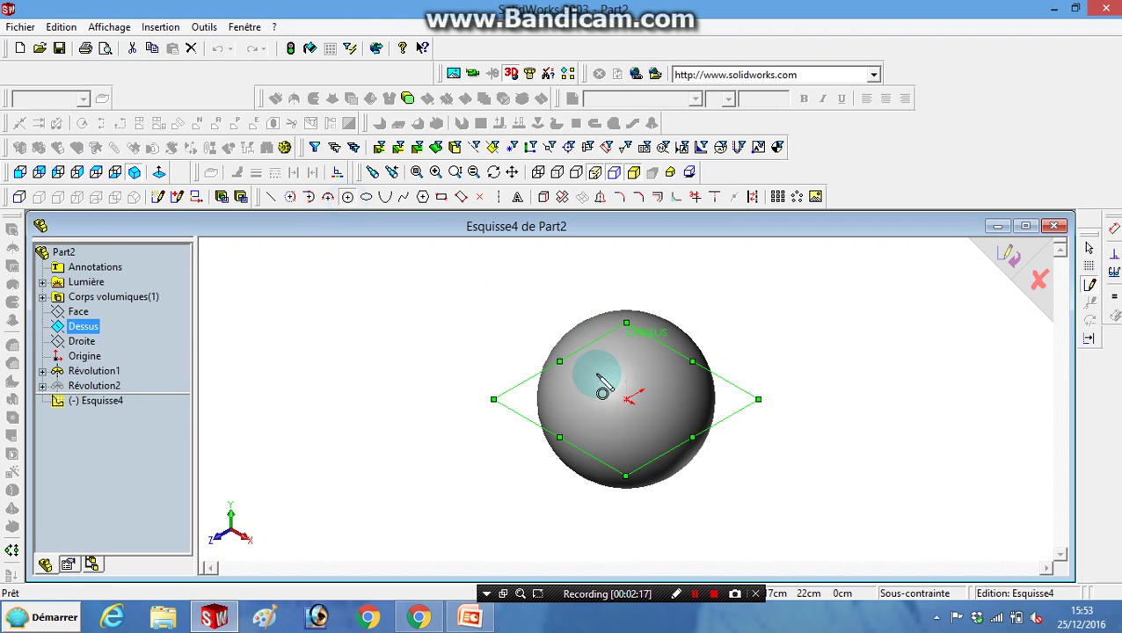
{"action": "left_click", "coordinate": [626, 399]}
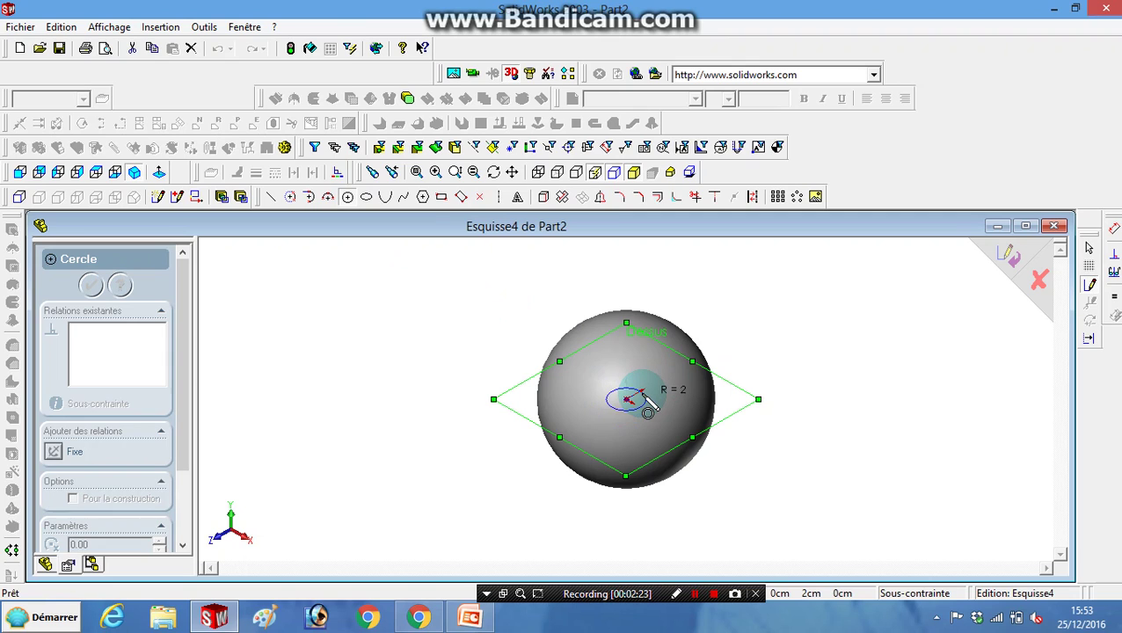
{"action": "left_click", "coordinate": [648, 410]}
{"action": "scroll", "coordinate": [75, 489], "scroll_direction": "down", "scroll_amount": 2}
{"action": "double_click", "coordinate": [79, 490]}
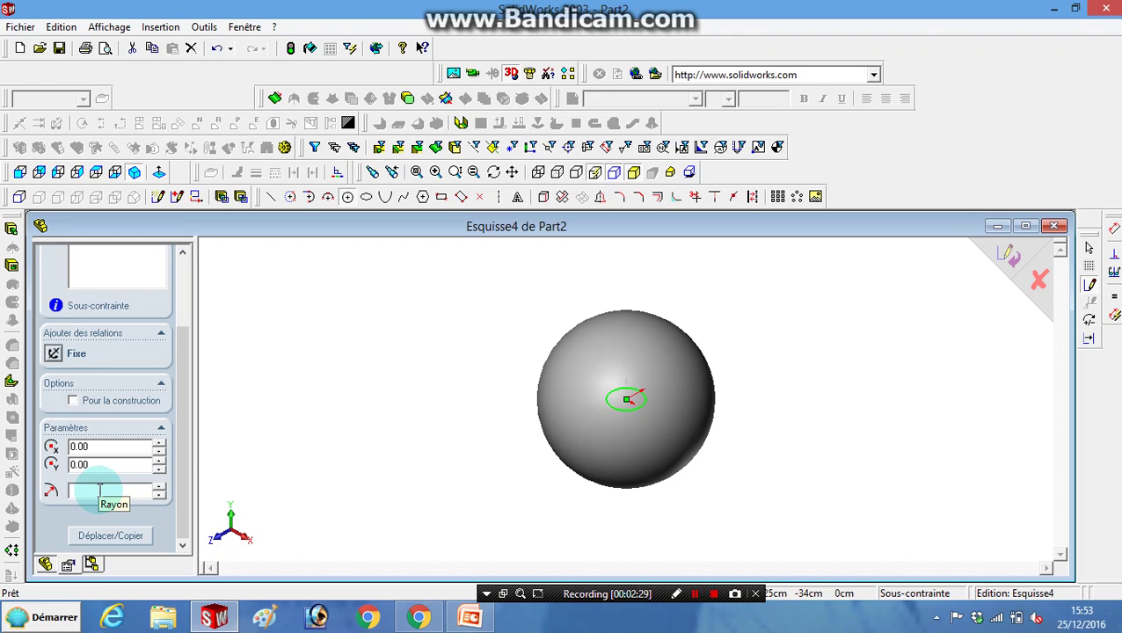
{"action": "type", "text": "2"}
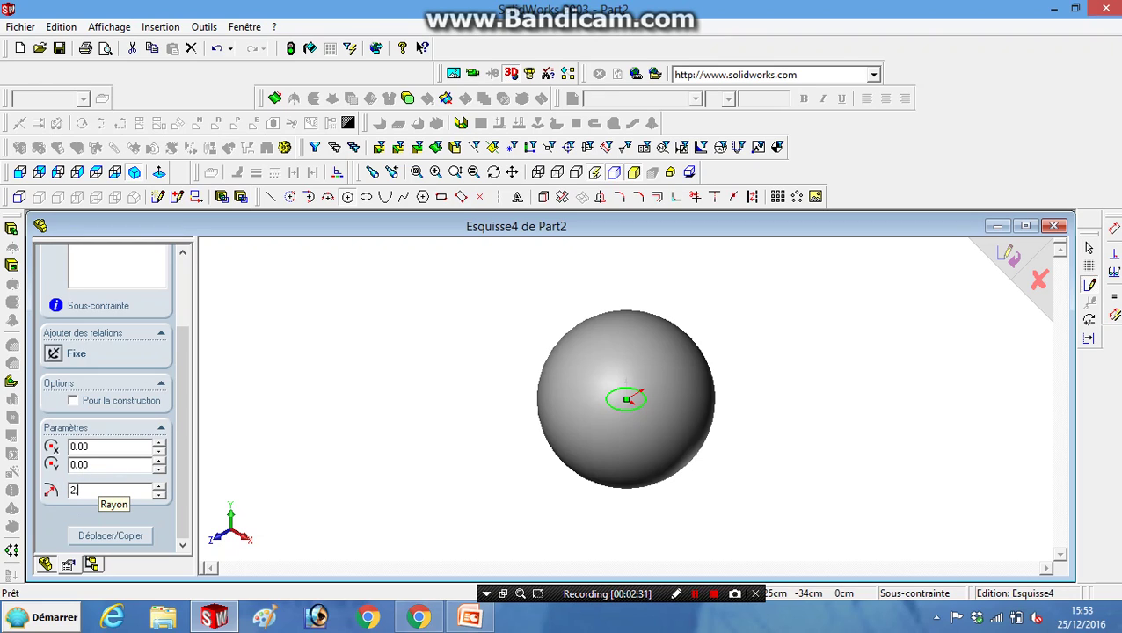
{"action": "type", "text": ".5"}
{"action": "left_click", "coordinate": [99, 490]}
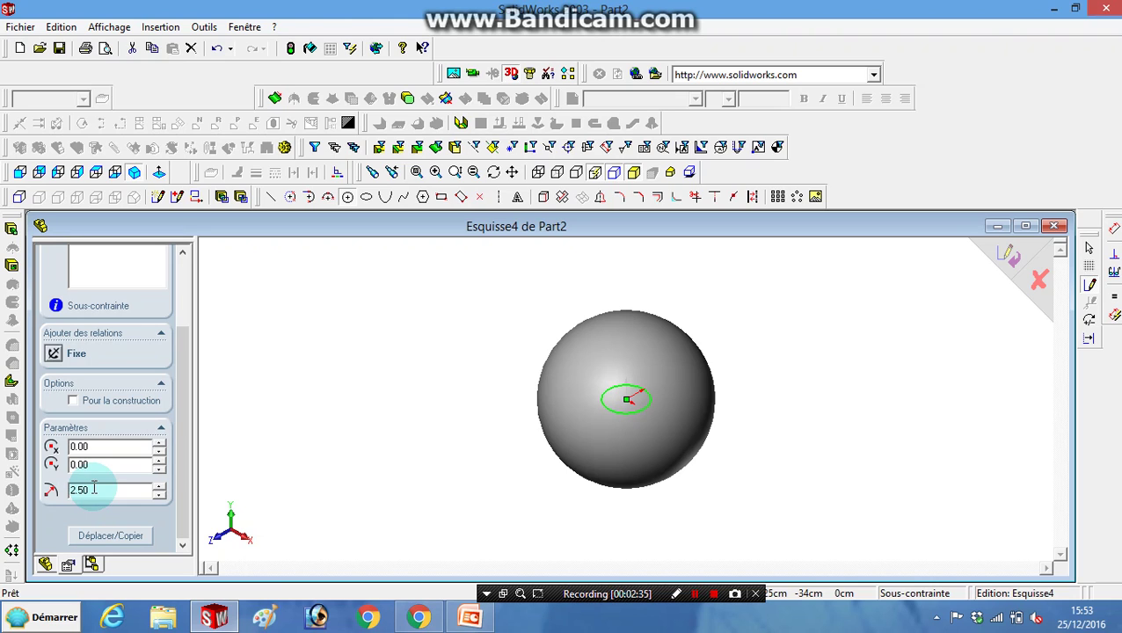
{"action": "left_click", "coordinate": [1021, 260]}
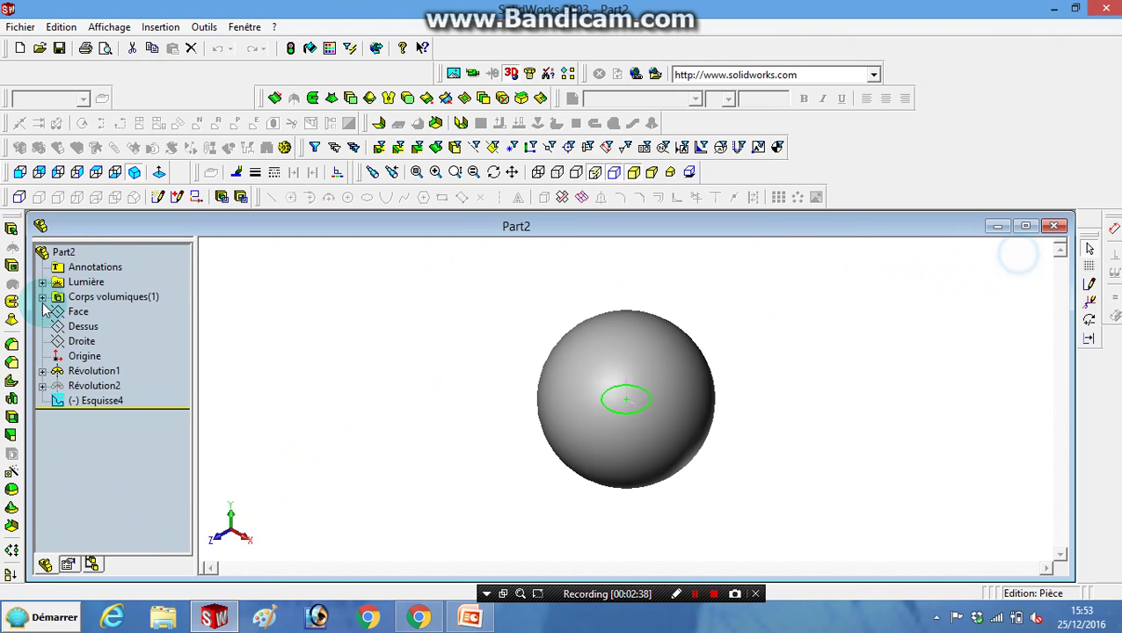
Extrude the 2.5-radius circle about 19 cm into the neck Extrusion1, then select its top face.
{"action": "left_click", "coordinate": [11, 229]}
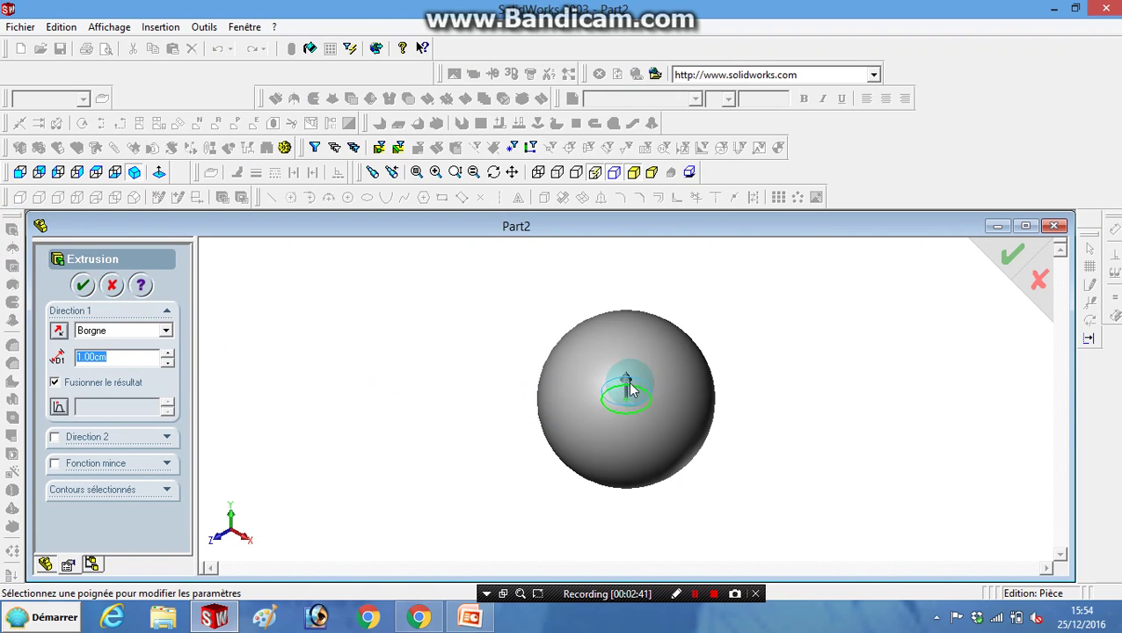
{"action": "left_click", "coordinate": [170, 354]}
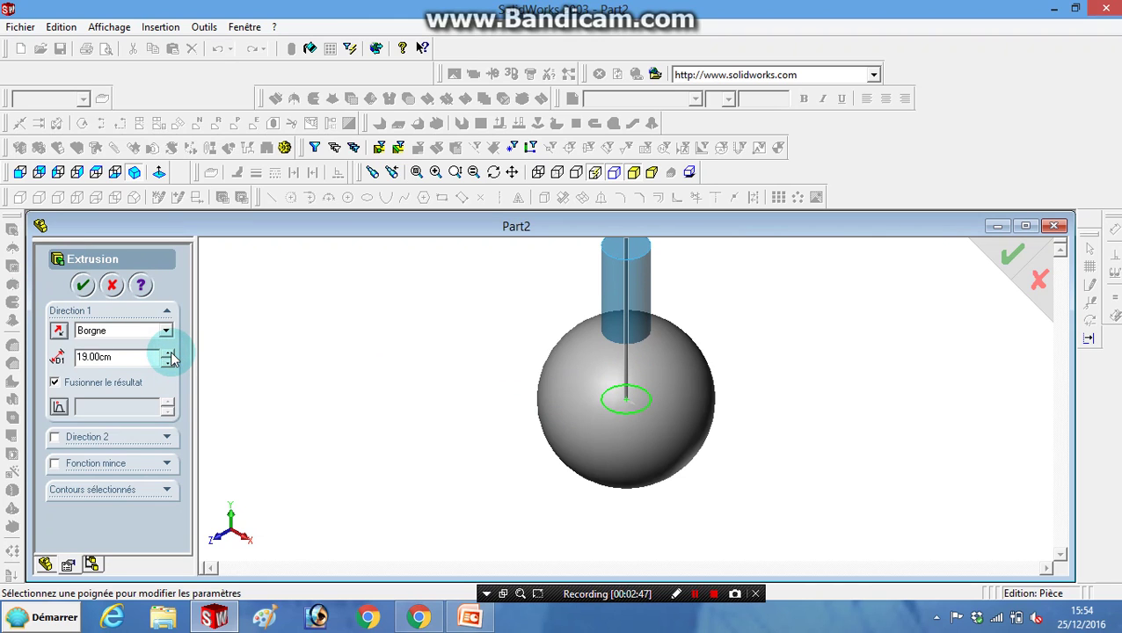
{"action": "left_click", "coordinate": [1011, 254]}
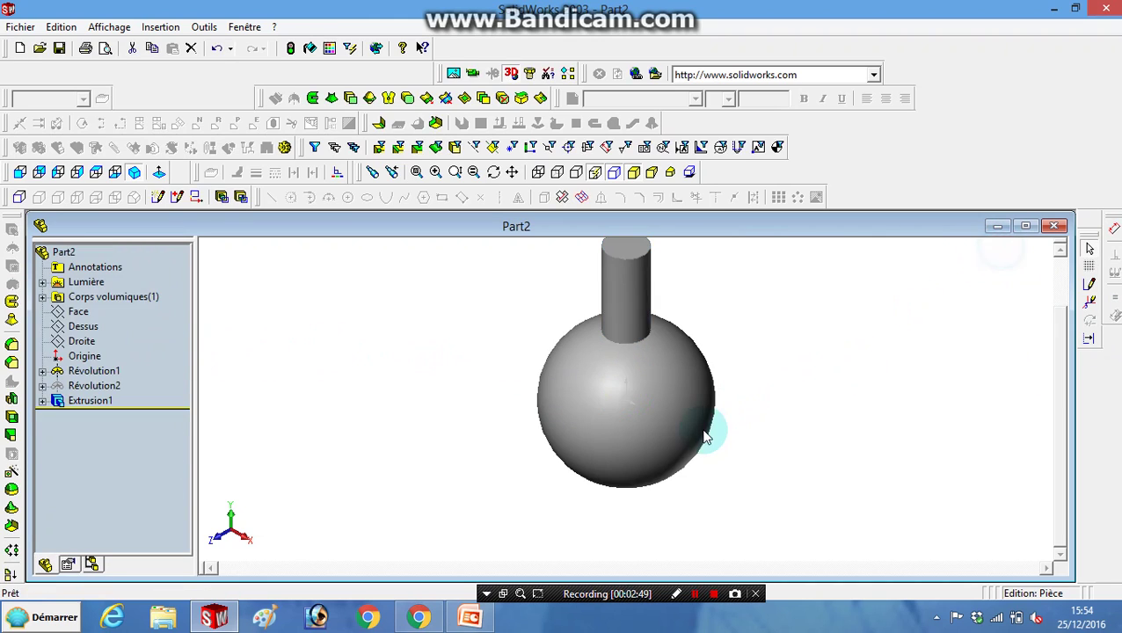
{"action": "scroll", "coordinate": [703, 435], "scroll_direction": "up", "scroll_amount": 3}
{"action": "scroll", "coordinate": [657, 338], "scroll_direction": "down", "scroll_amount": 2}
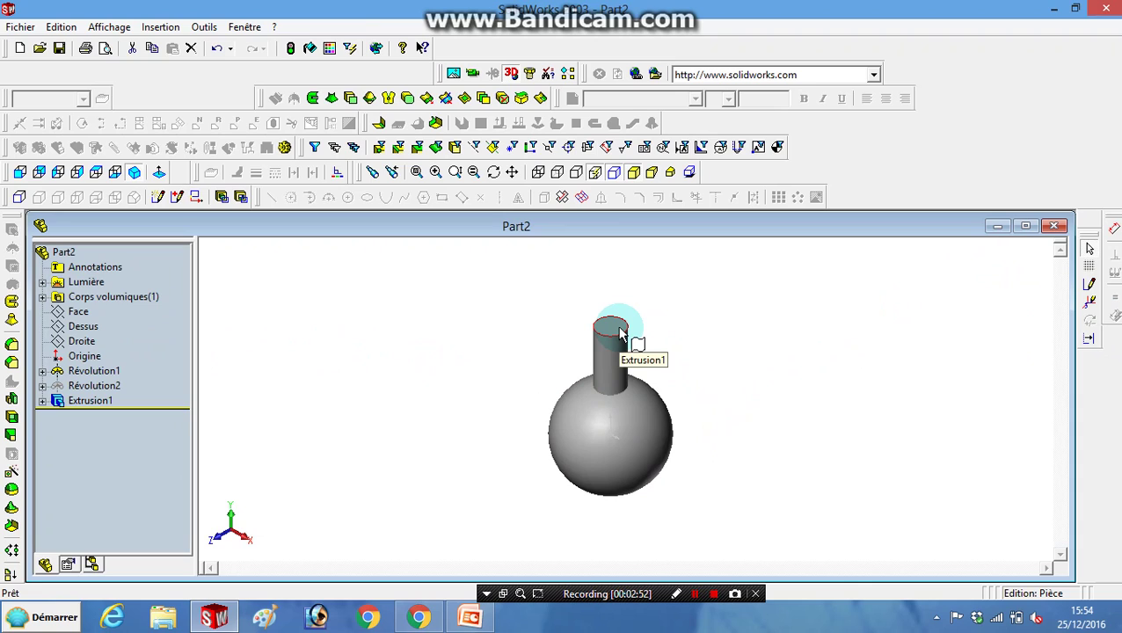
{"action": "left_click", "coordinate": [621, 333]}
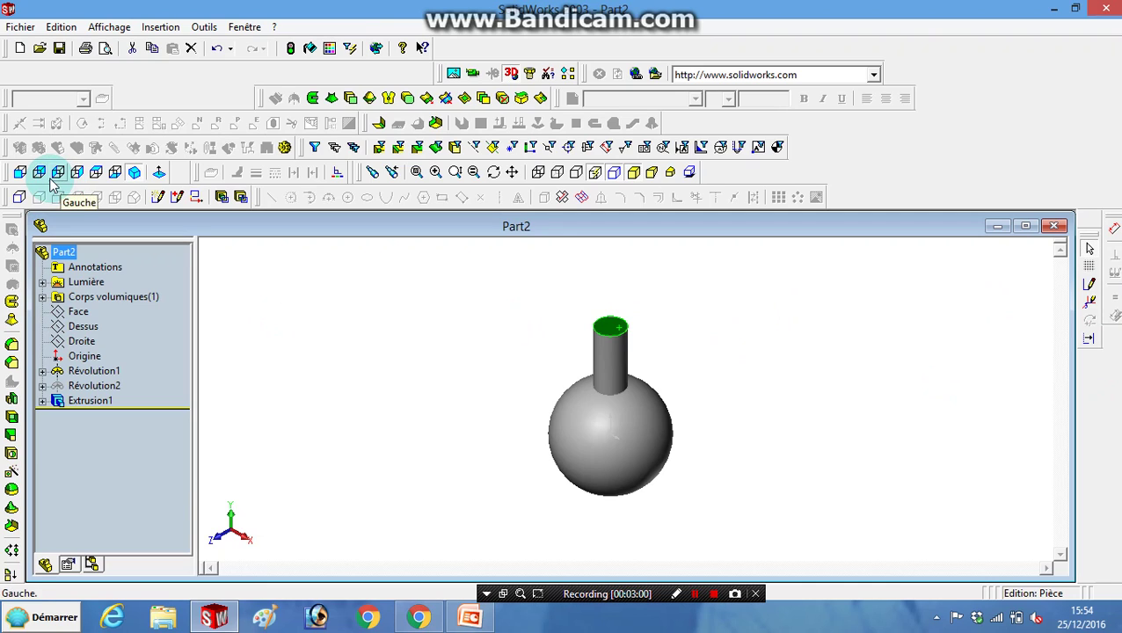
In top view, sketch a horizontal centreline edge to edge across the sphere through its centre.
{"action": "left_click", "coordinate": [99, 173]}
{"action": "left_click", "coordinate": [1088, 288]}
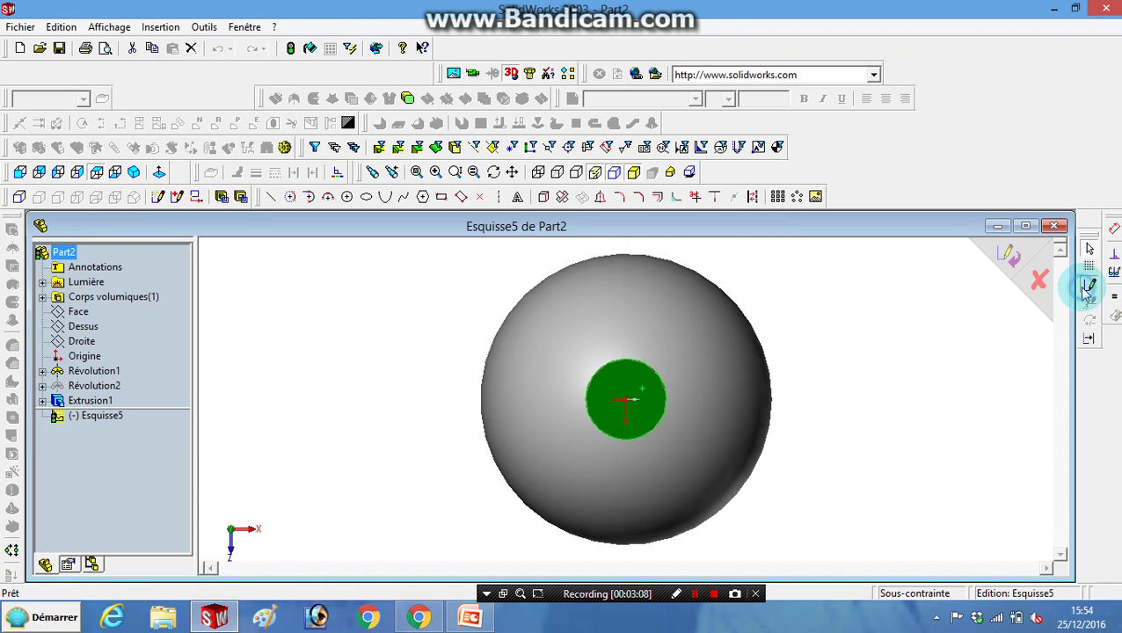
{"action": "left_click", "coordinate": [499, 197]}
{"action": "left_click", "coordinate": [623, 401]}
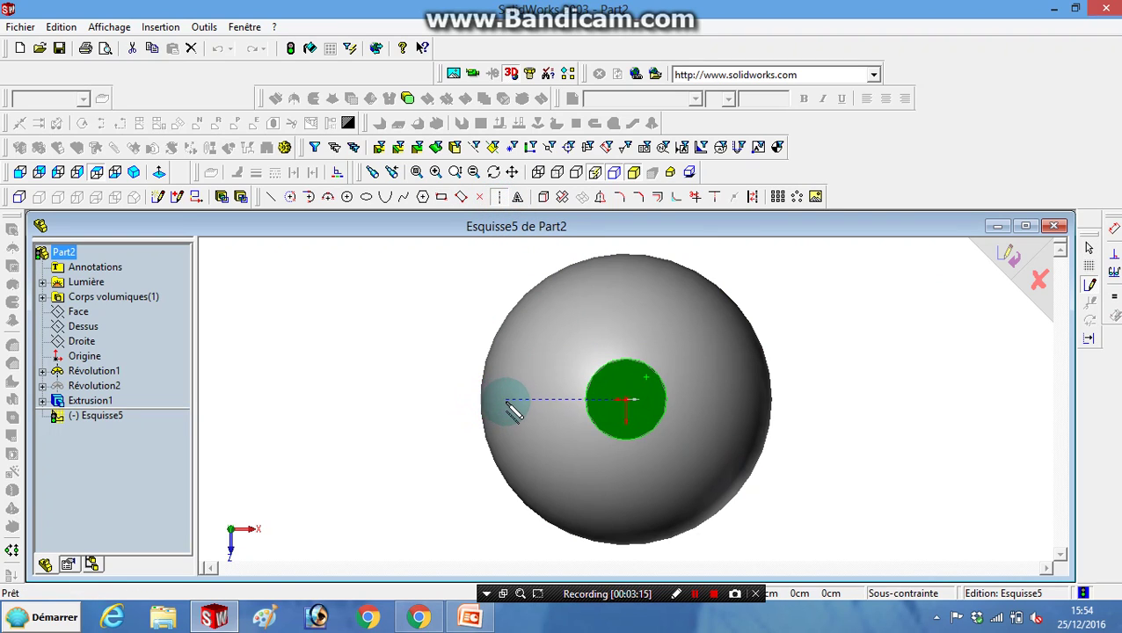
{"action": "left_click", "coordinate": [512, 401]}
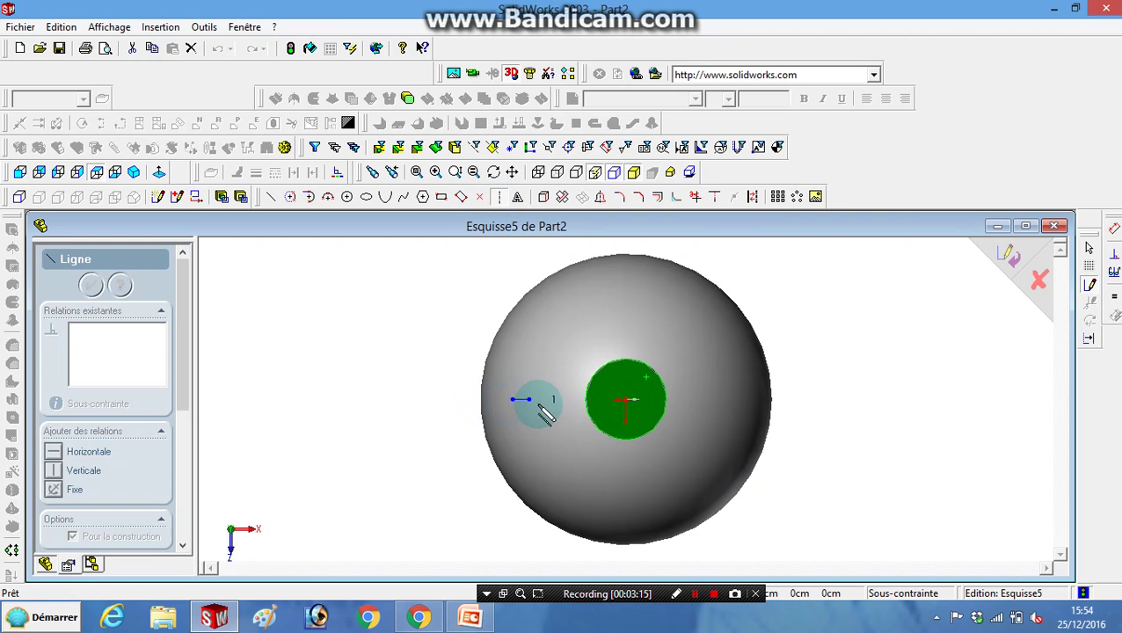
{"action": "left_click", "coordinate": [627, 400]}
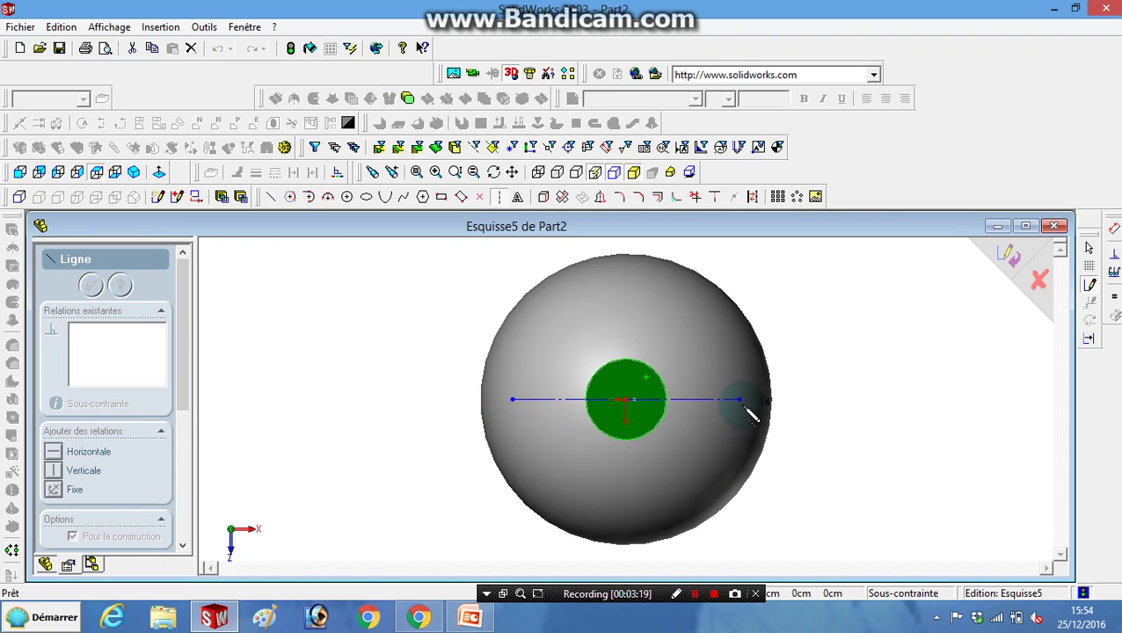
{"action": "left_click", "coordinate": [743, 405]}
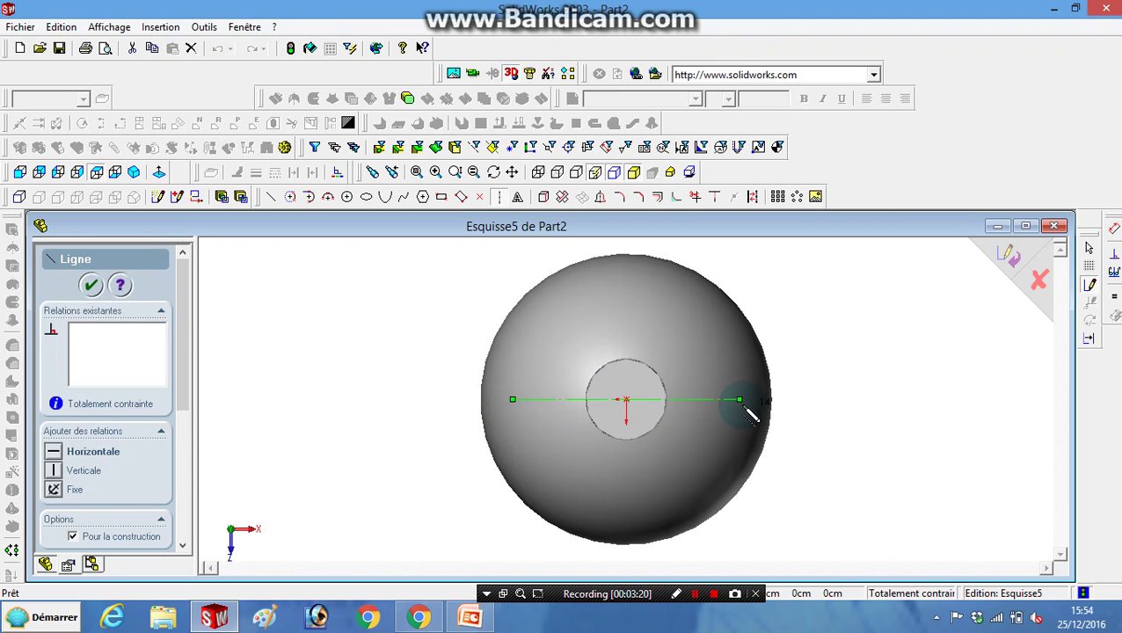
{"action": "left_click", "coordinate": [1018, 266]}
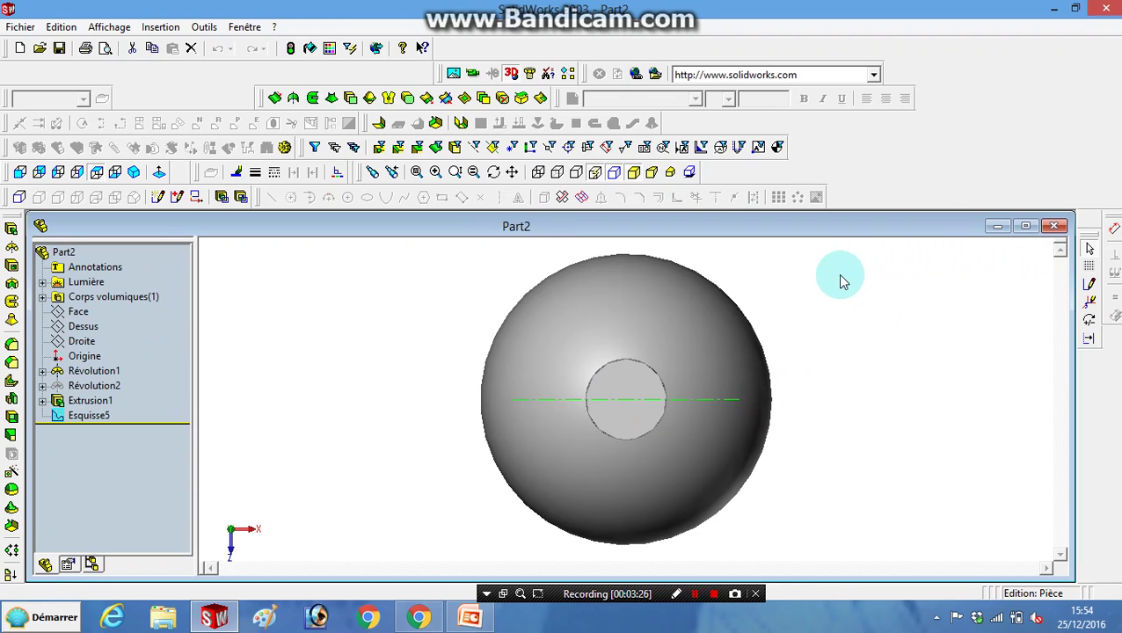
Add a centerpoint arc from the origin spanning the centreline's right to left ends in Esquisse5.
{"action": "mouse_move", "coordinate": [49, 327]}
{"action": "left_mouse_down"}
{"action": "mouse_move", "coordinate": [825, 319]}
{"action": "mouse_move", "coordinate": [1090, 277]}
{"action": "left_mouse_up"}
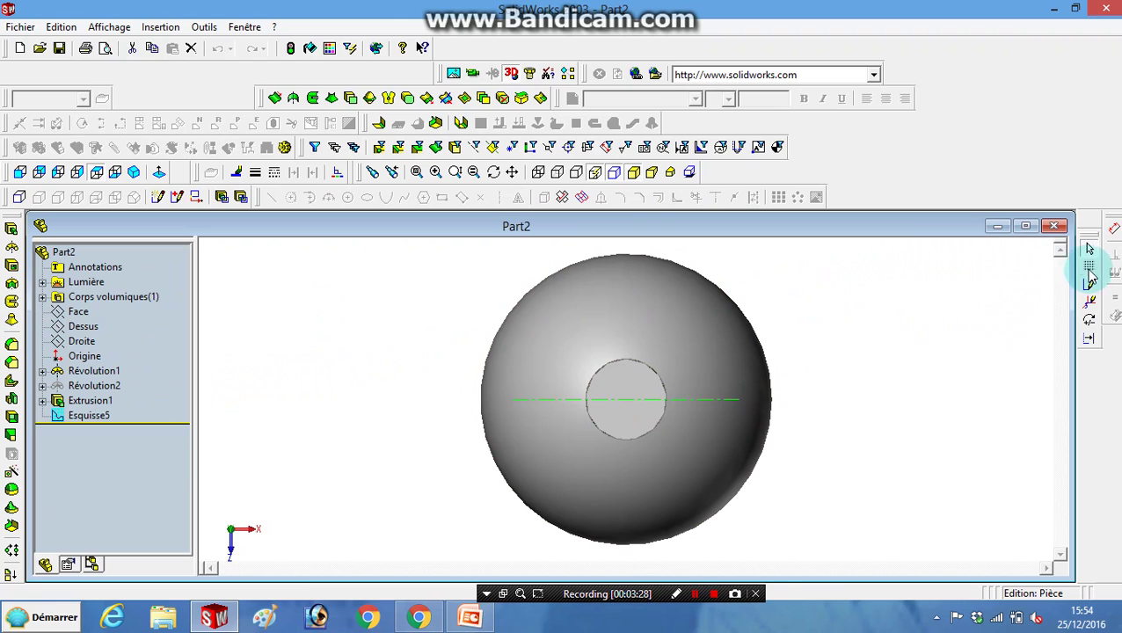
{"action": "left_click", "coordinate": [1091, 284]}
{"action": "left_click", "coordinate": [94, 370]}
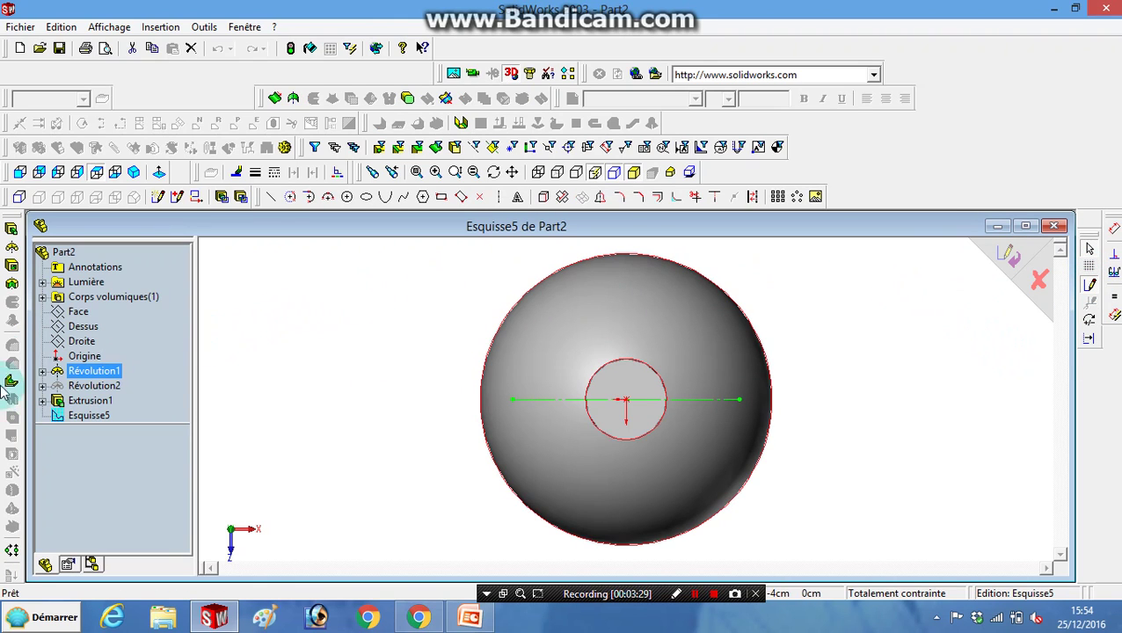
{"action": "left_click", "coordinate": [325, 278]}
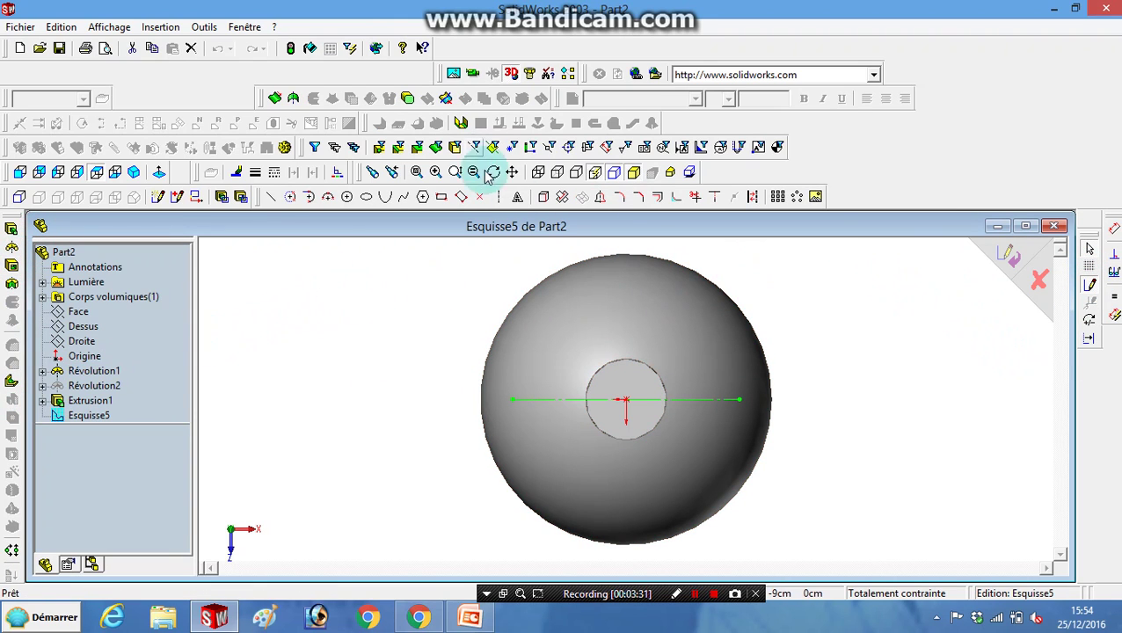
{"action": "left_click", "coordinate": [291, 196]}
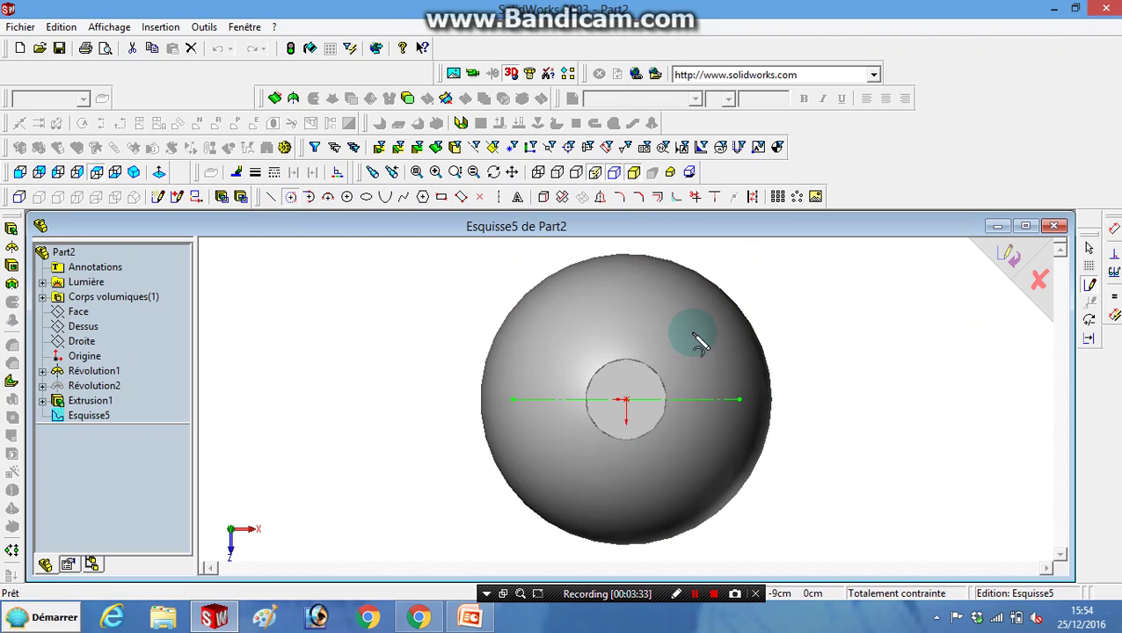
{"action": "left_click", "coordinate": [626, 401]}
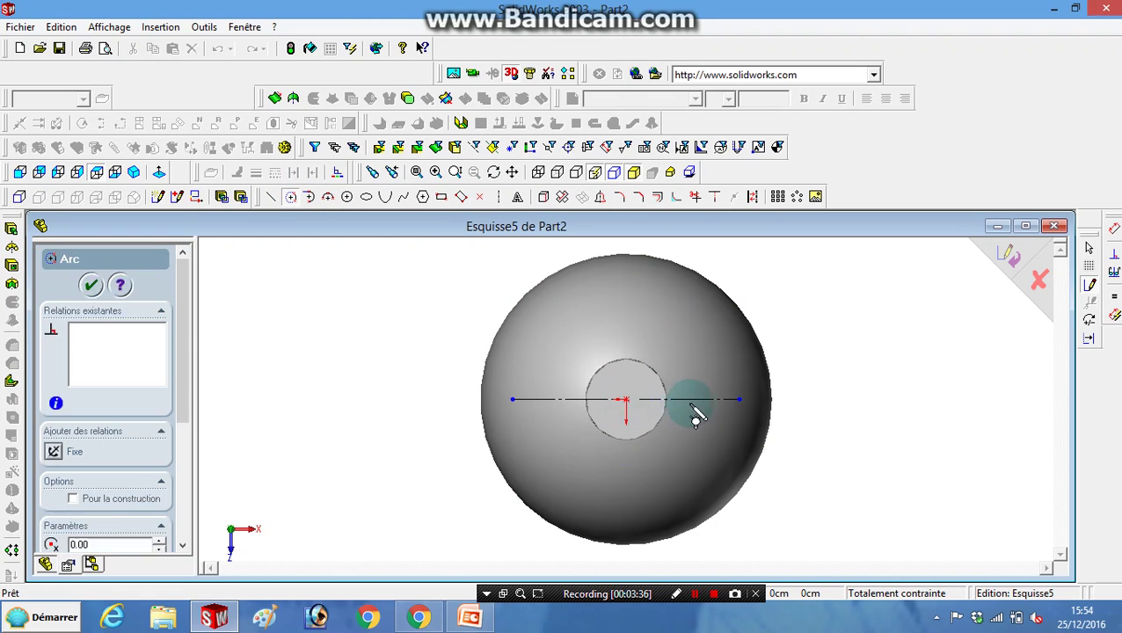
{"action": "left_click", "coordinate": [740, 401]}
{"action": "left_click", "coordinate": [512, 400]}
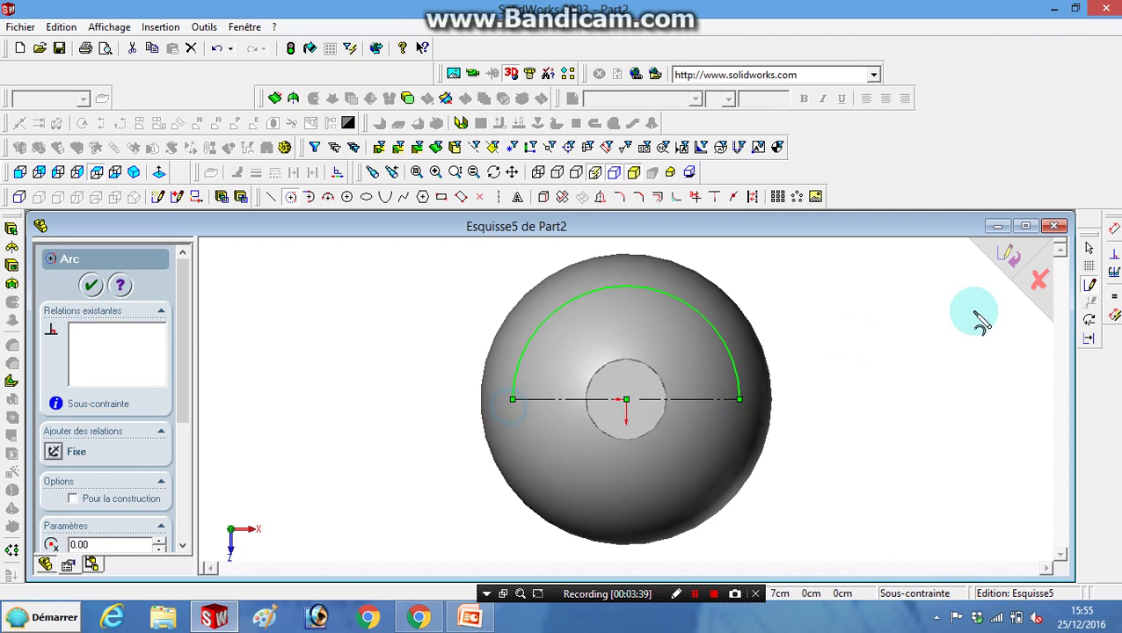
{"action": "left_click", "coordinate": [1010, 255]}
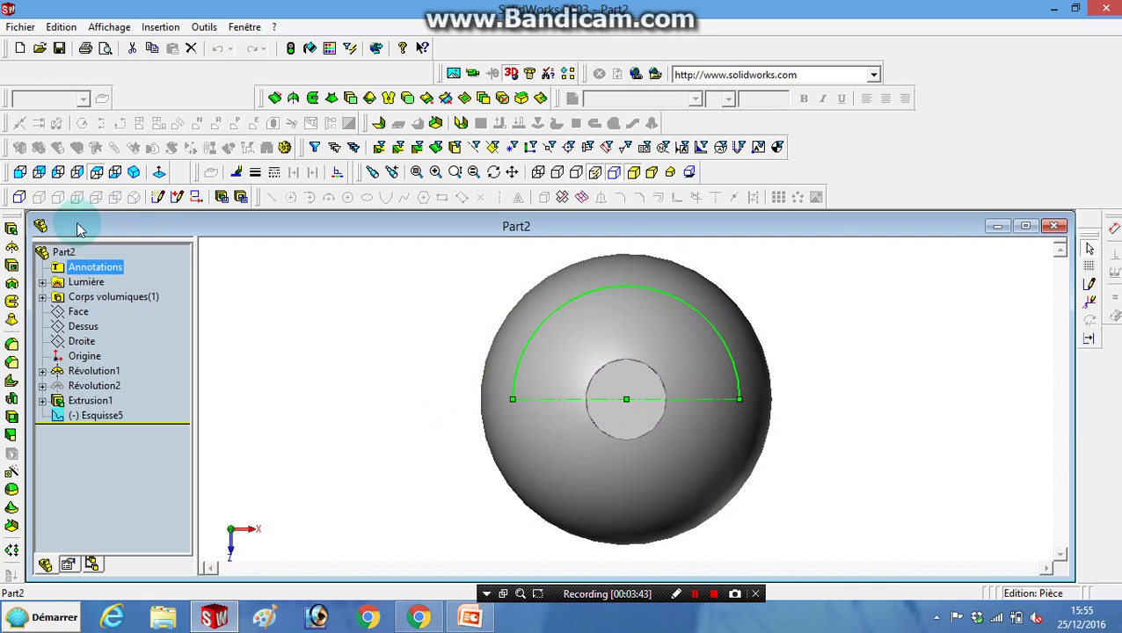
Revolve the semicircle into the second sphere Révolution3.
{"action": "left_click", "coordinate": [12, 250]}
{"action": "left_click", "coordinate": [641, 348]}
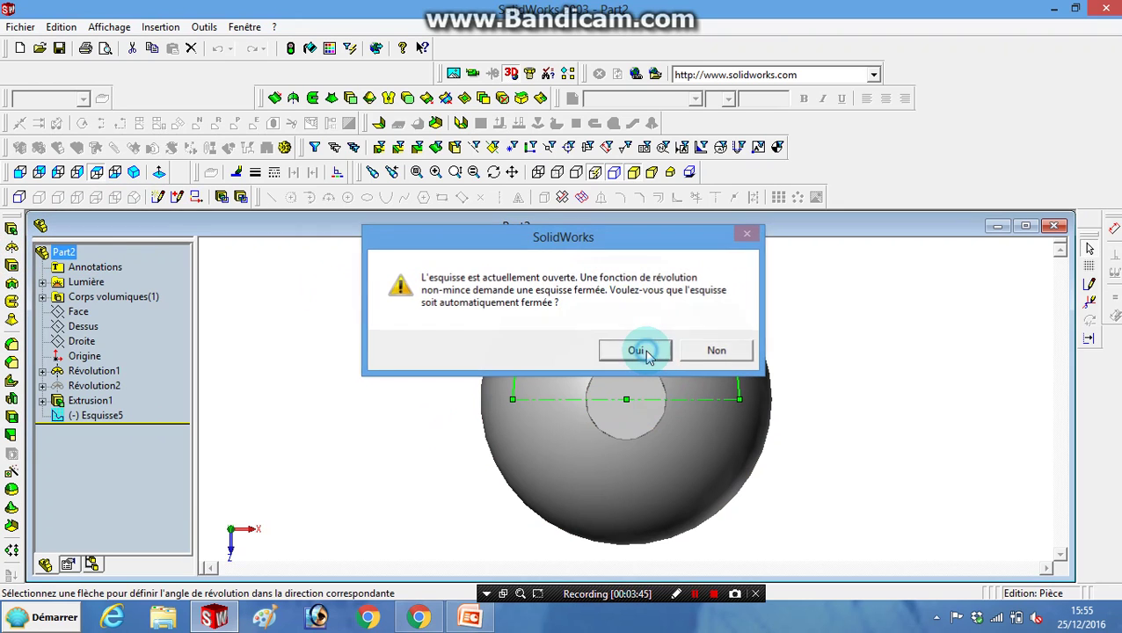
{"action": "left_click", "coordinate": [1007, 259]}
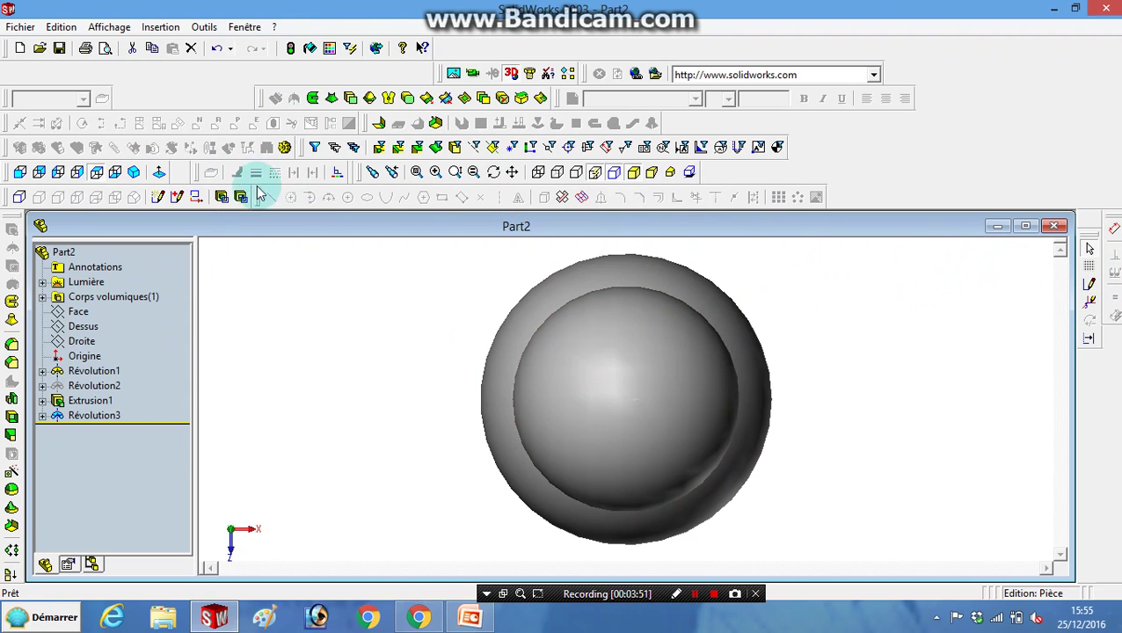
View the two-sphere model isometrically, then from the right, with the Droite plane selected.
{"action": "left_click", "coordinate": [135, 172]}
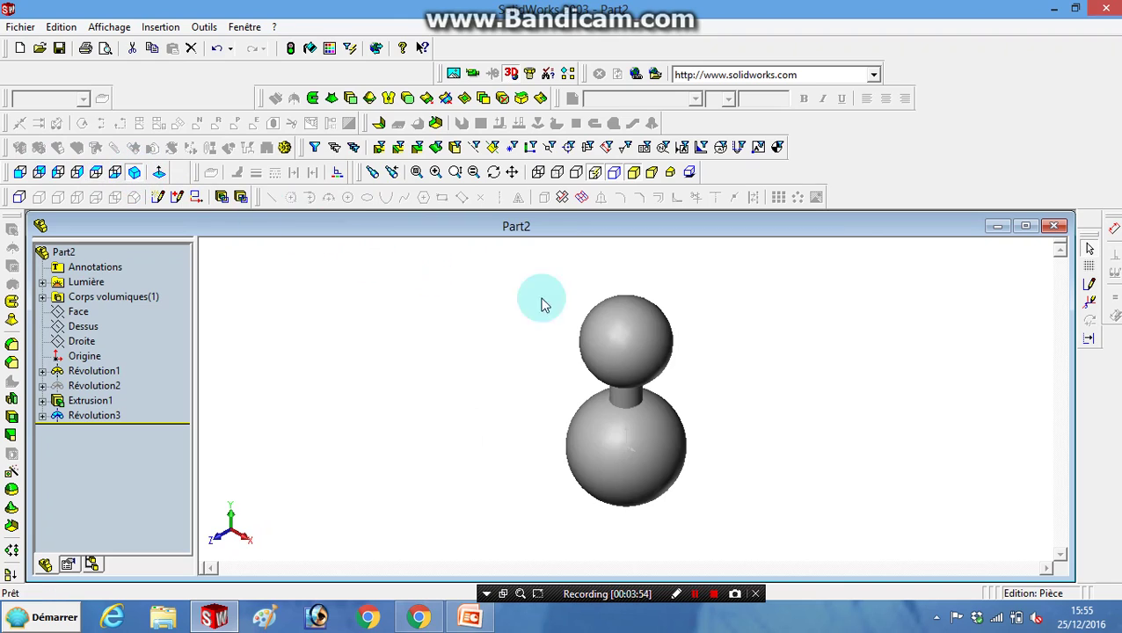
{"action": "left_click", "coordinate": [662, 471]}
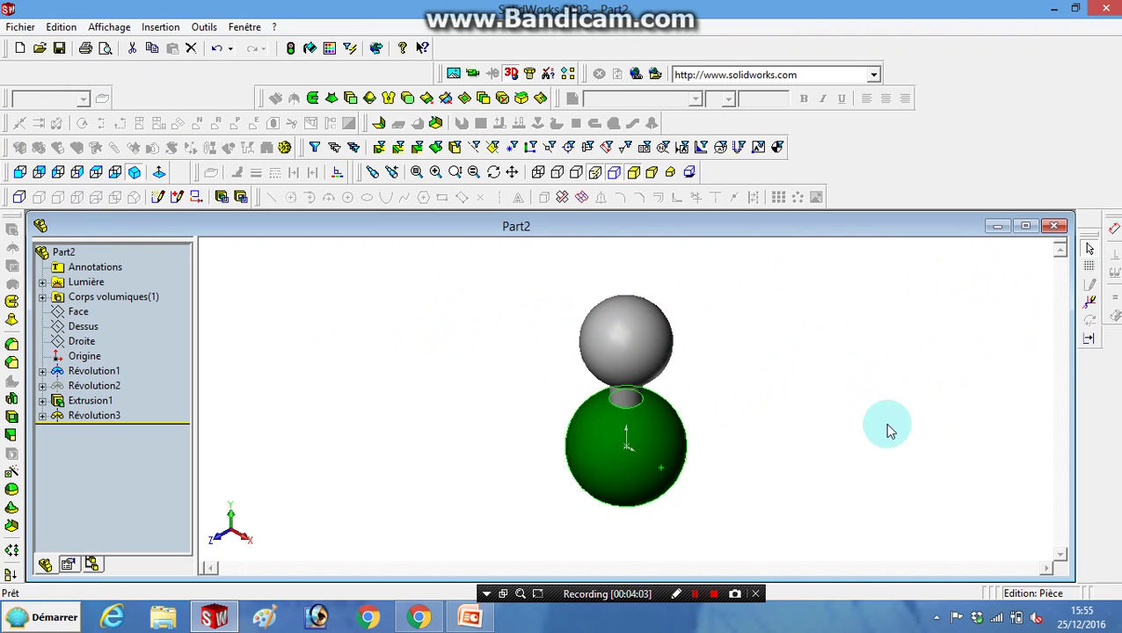
{"action": "left_click", "coordinate": [83, 341]}
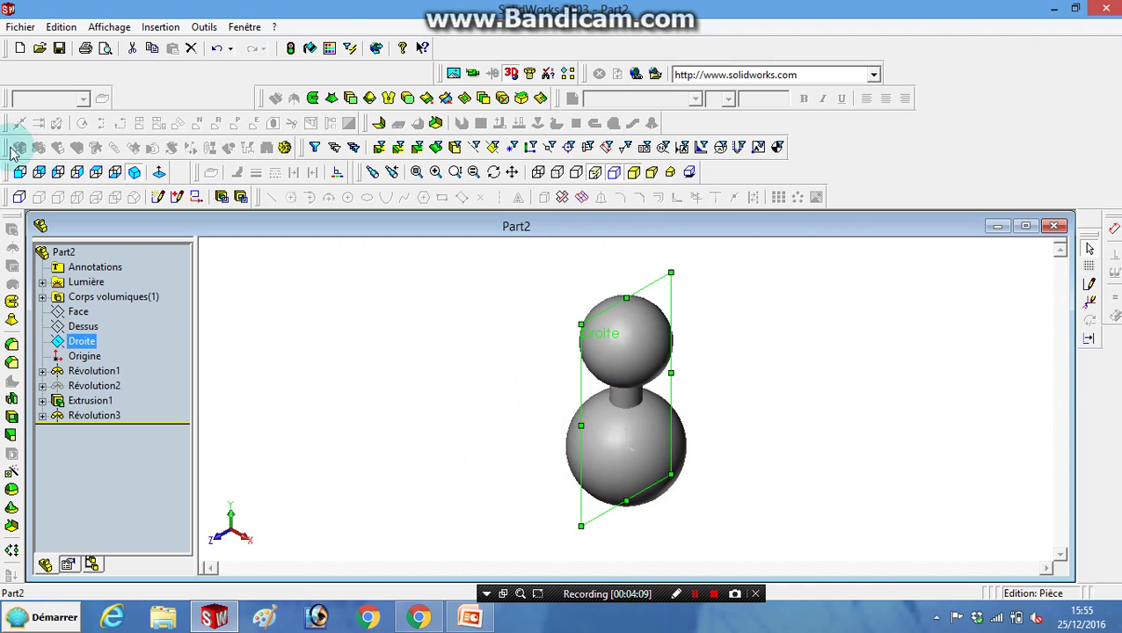
{"action": "left_click", "coordinate": [74, 178]}
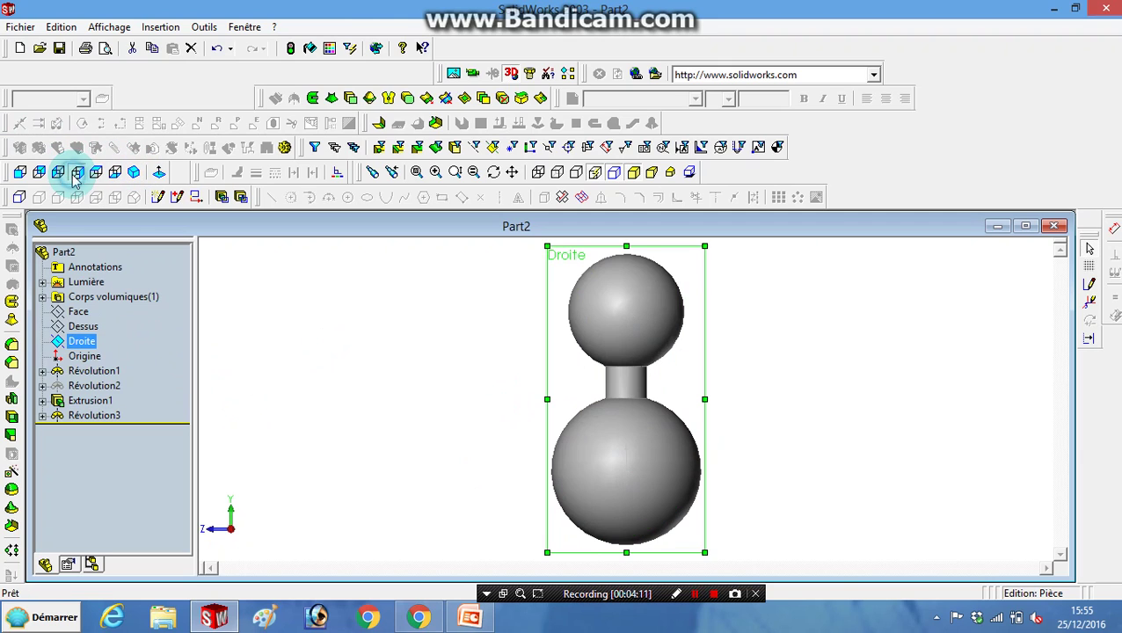
{"action": "left_click", "coordinate": [671, 477]}
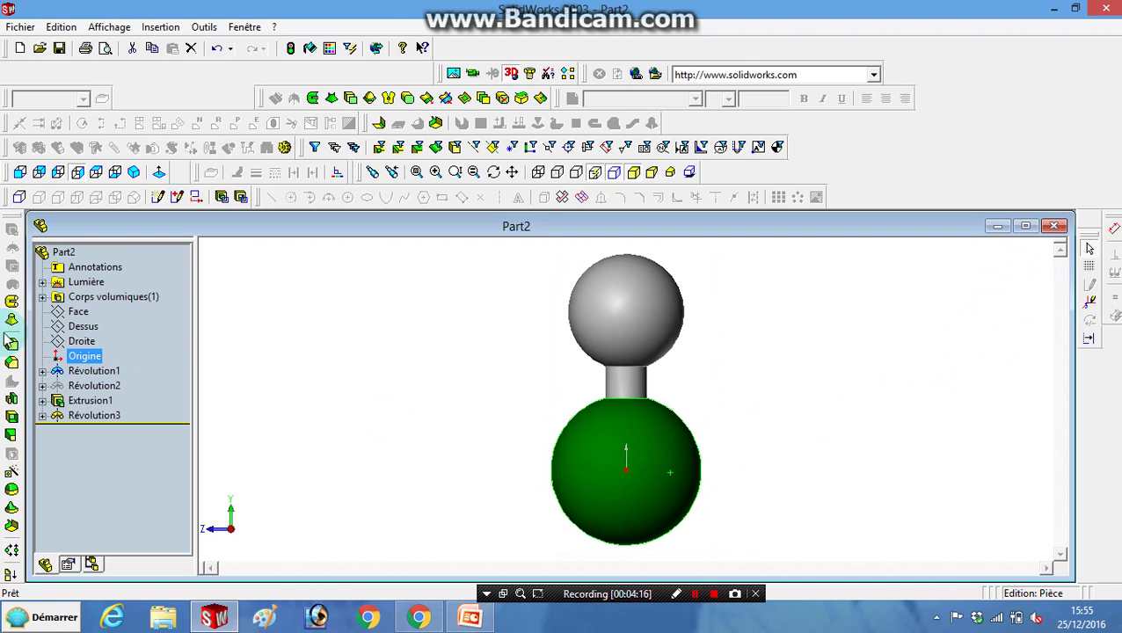
{"action": "left_click", "coordinate": [82, 341]}
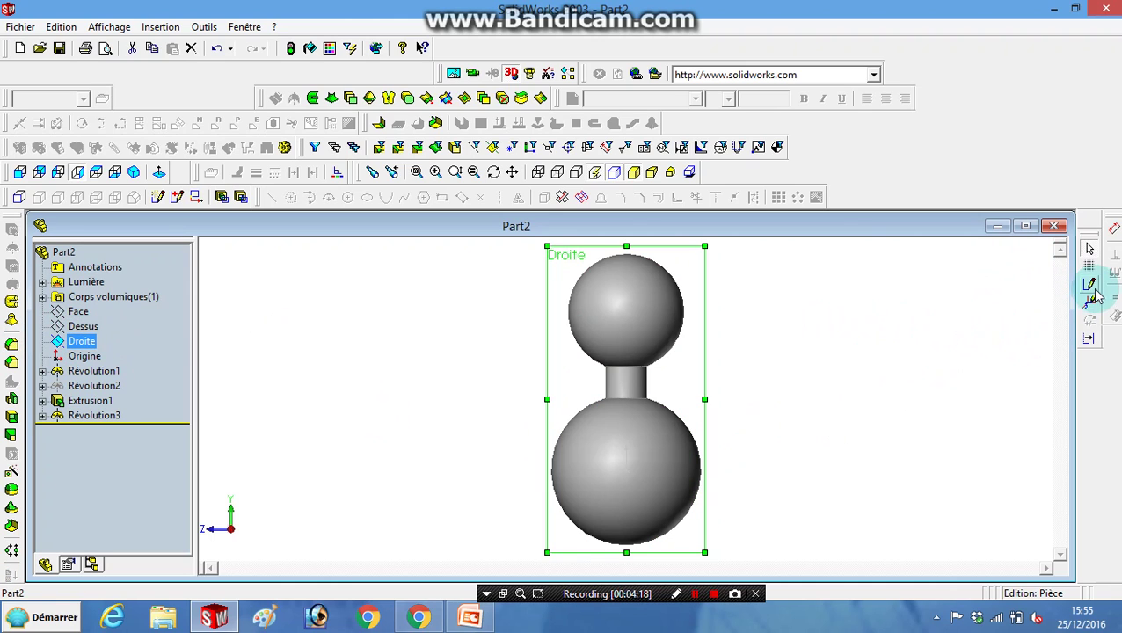
Sketch a circle of radius 2.5 centred on the origin on the Droite plane and close the sketch.
{"action": "left_click", "coordinate": [1089, 284]}
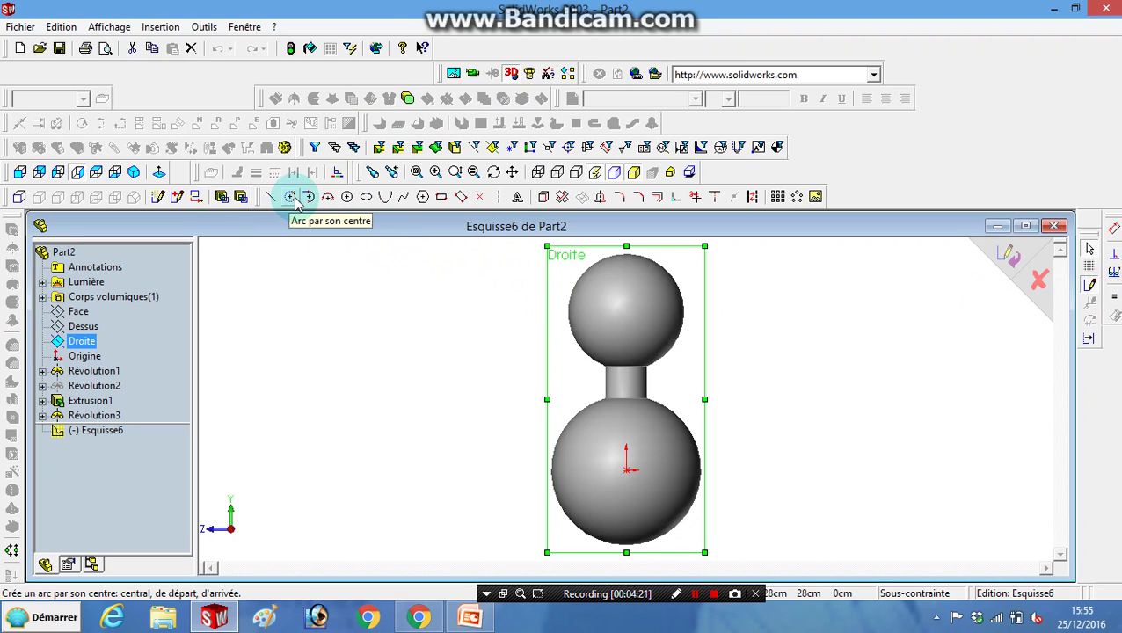
{"action": "left_click", "coordinate": [347, 197]}
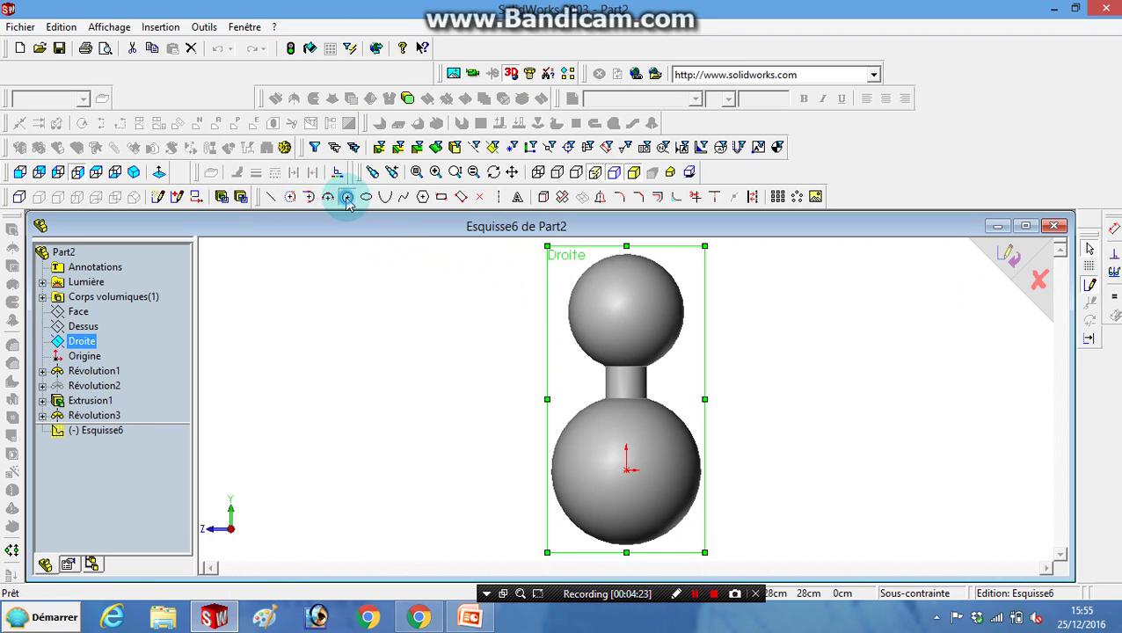
{"action": "left_click", "coordinate": [626, 471]}
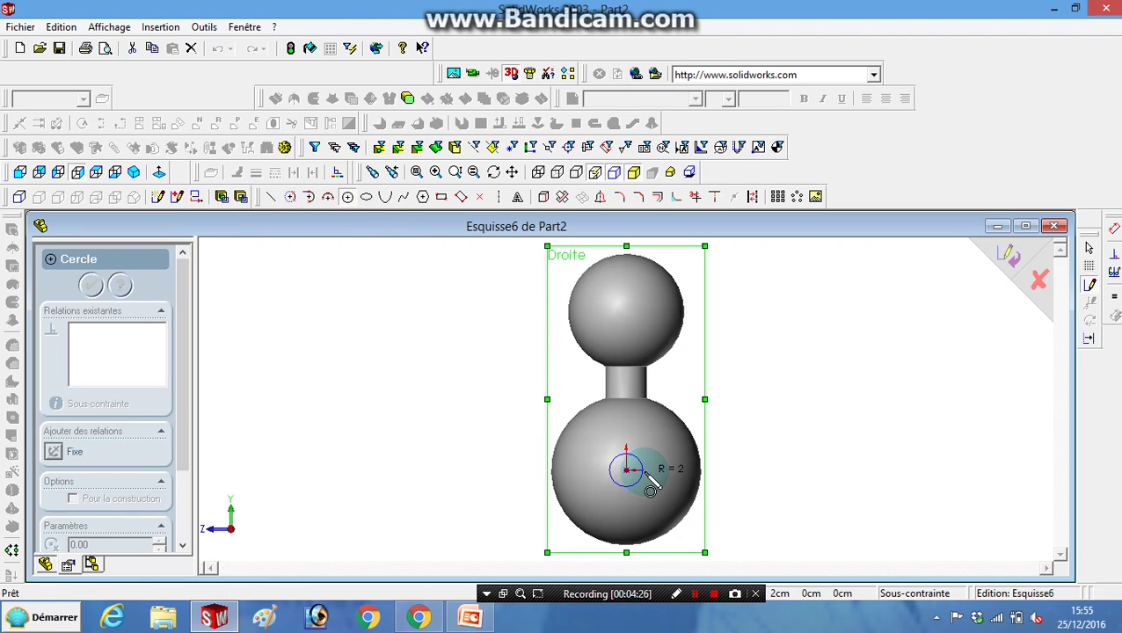
{"action": "left_click", "coordinate": [645, 483]}
{"action": "scroll", "coordinate": [183, 502], "scroll_direction": "down", "scroll_amount": 3}
{"action": "type", "text": "2.5"}
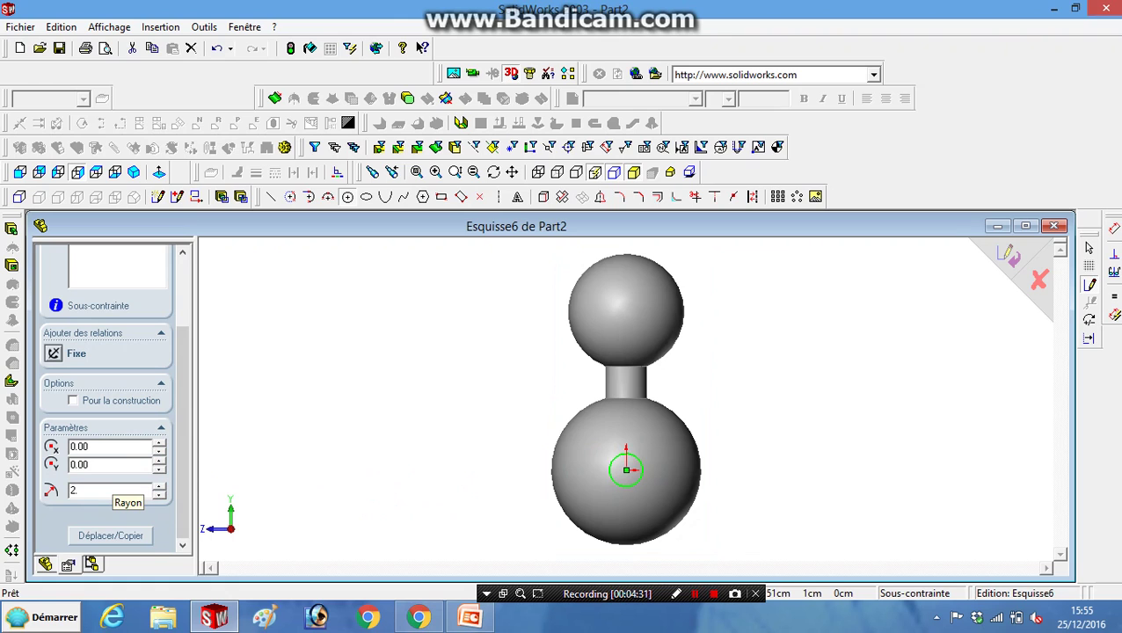
{"action": "left_click", "coordinate": [1002, 255]}
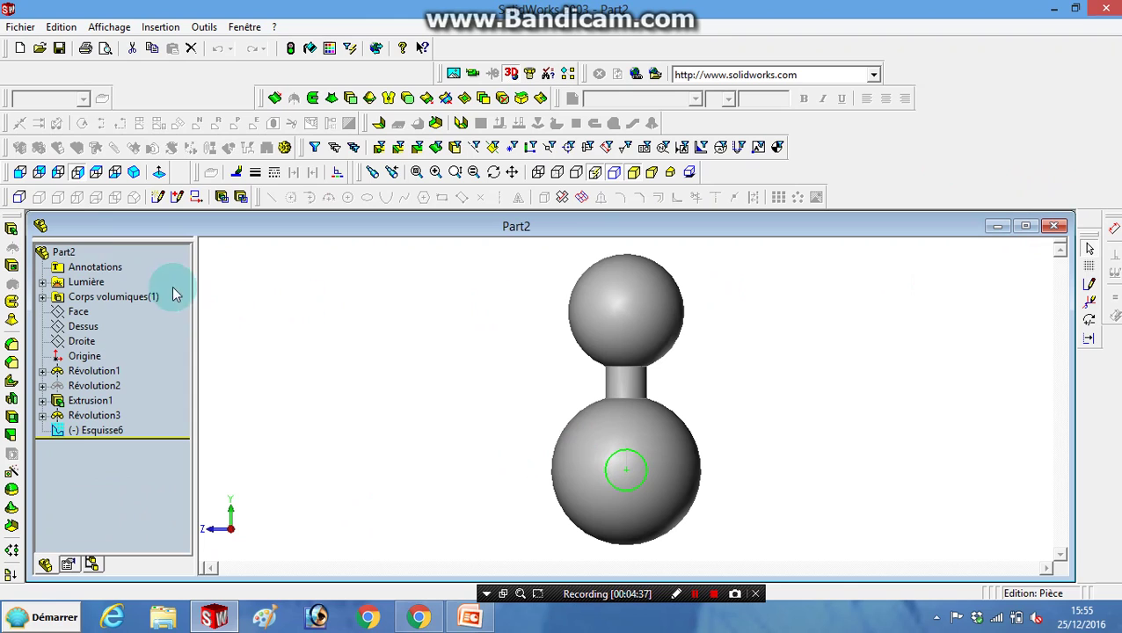
Extrude the 2.5-radius circle 19 cm blind as Extrusion2.
{"action": "left_click", "coordinate": [9, 232]}
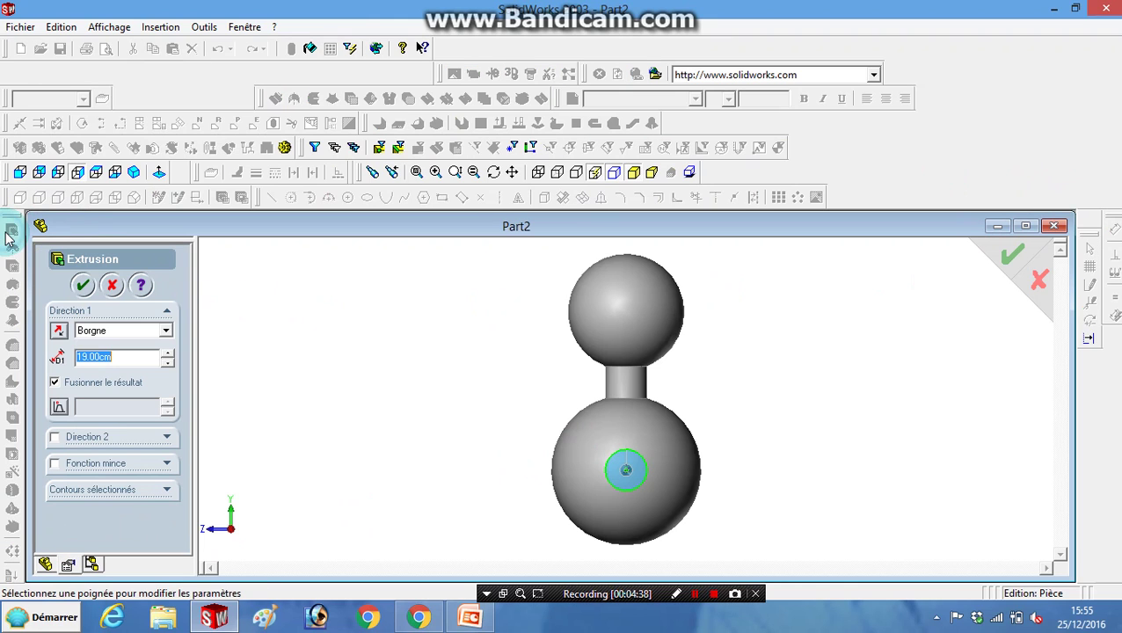
{"action": "left_click", "coordinate": [82, 284]}
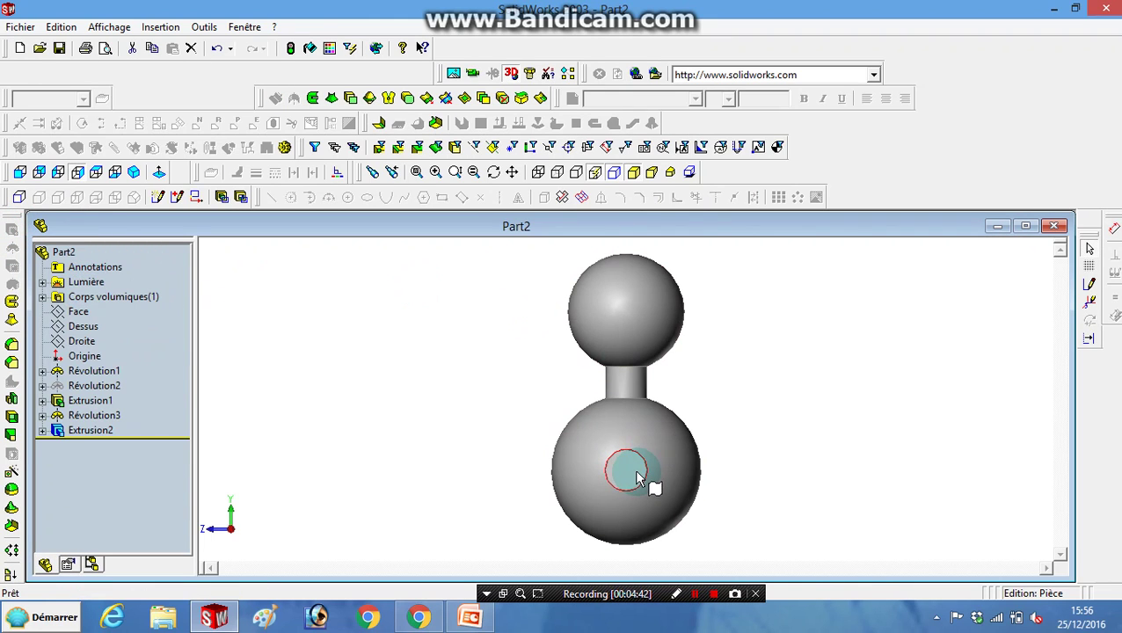
{"action": "left_click", "coordinate": [639, 478]}
Draw a trial centerline on the circular face, then discard that sketch.
{"action": "left_click", "coordinate": [1089, 285]}
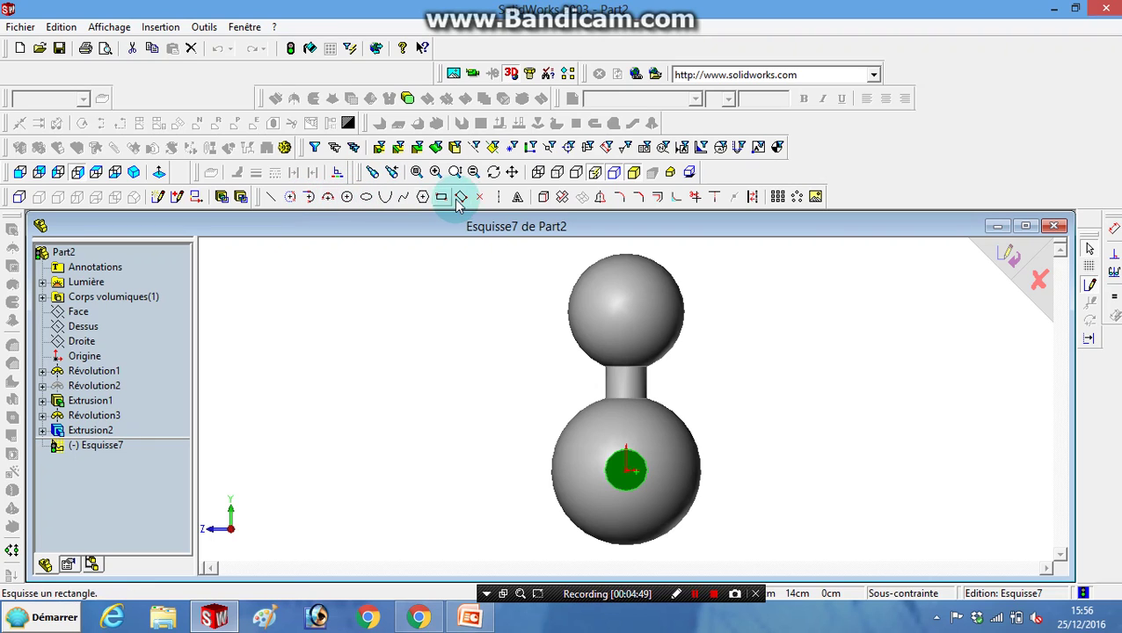
{"action": "left_click", "coordinate": [498, 196]}
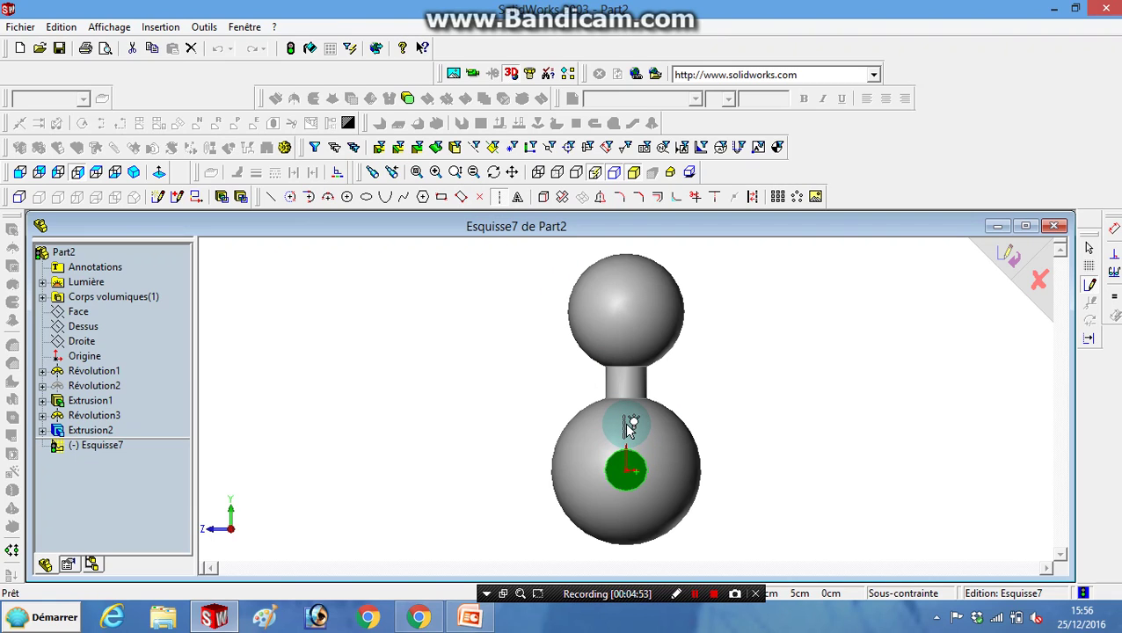
{"action": "left_click", "coordinate": [628, 437]}
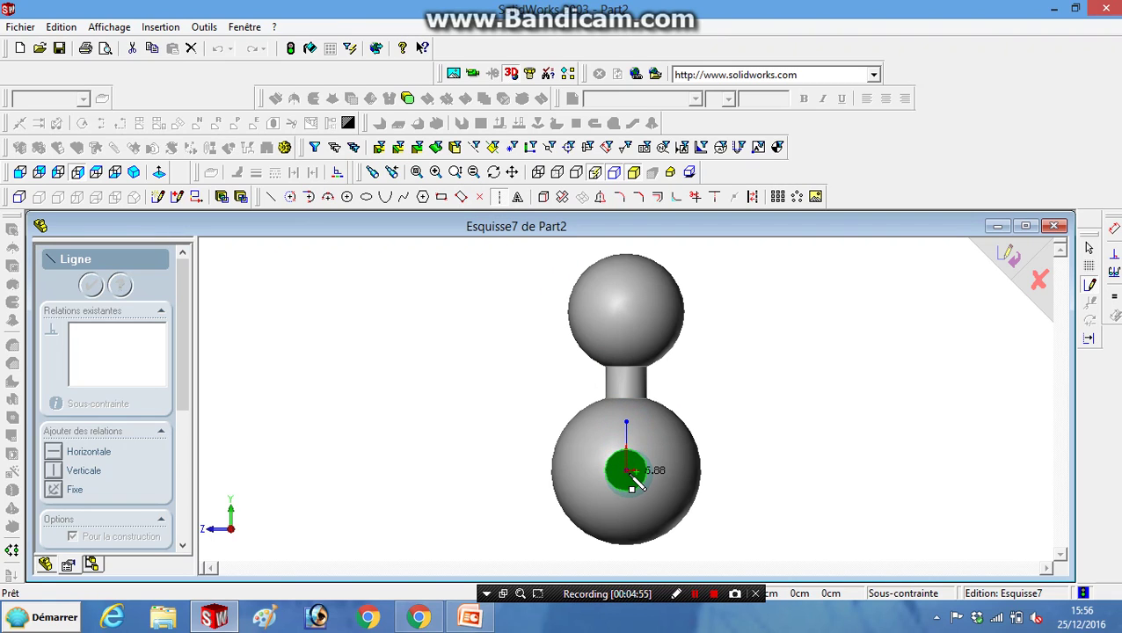
{"action": "left_click", "coordinate": [627, 471]}
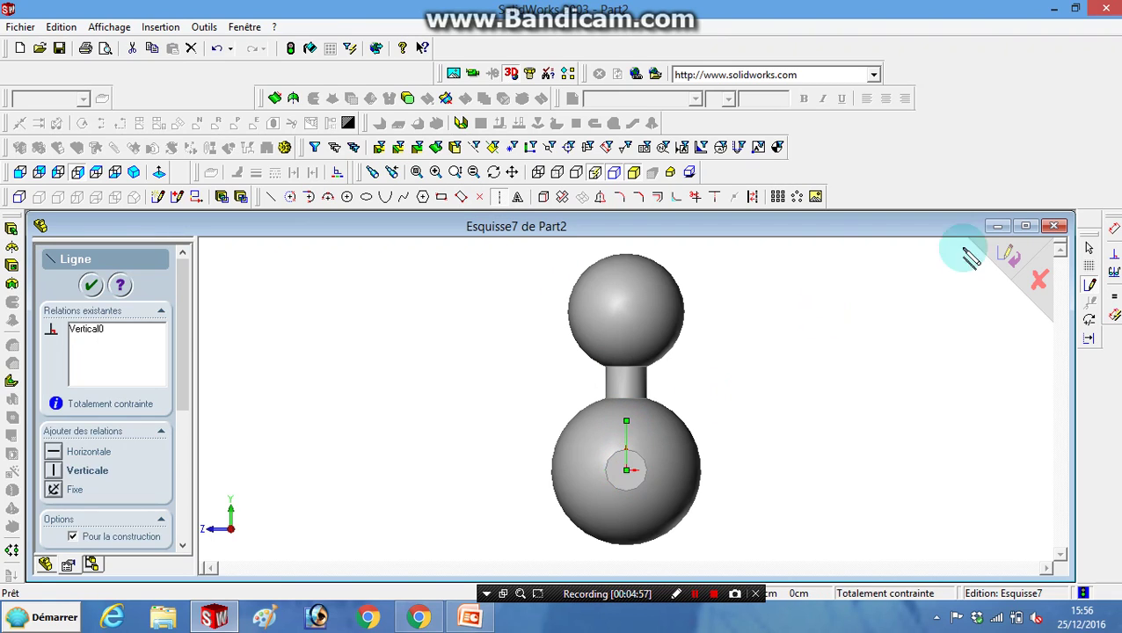
{"action": "left_click", "coordinate": [1039, 287]}
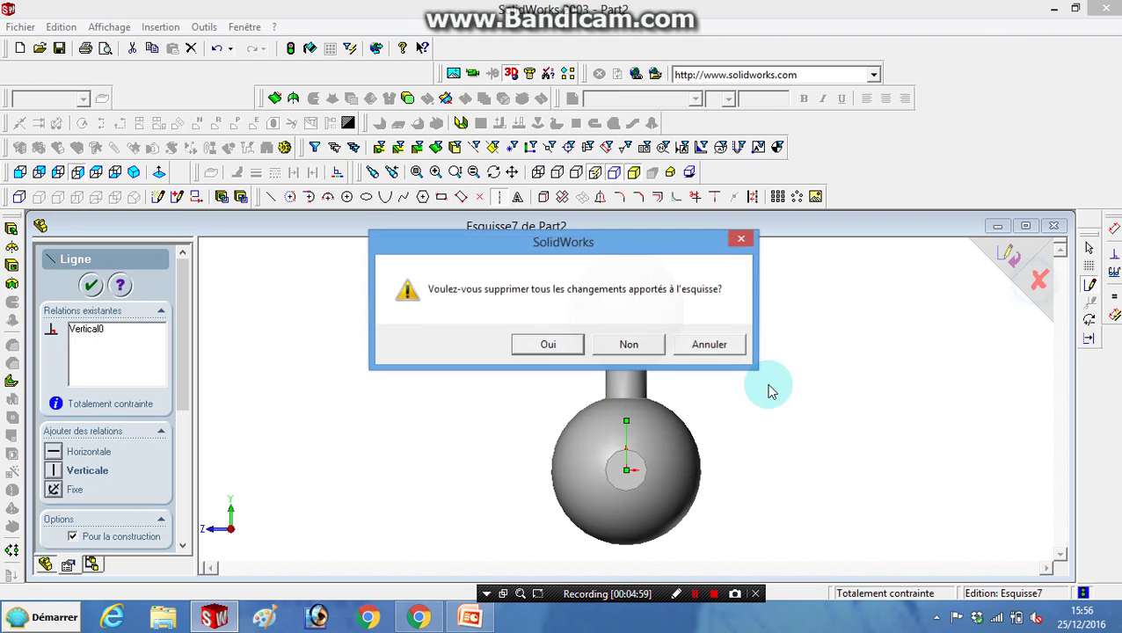
{"action": "left_click", "coordinate": [567, 343]}
{"action": "scroll", "coordinate": [626, 406], "scroll_direction": "up", "scroll_amount": 2}
{"action": "left_click", "coordinate": [607, 477]}
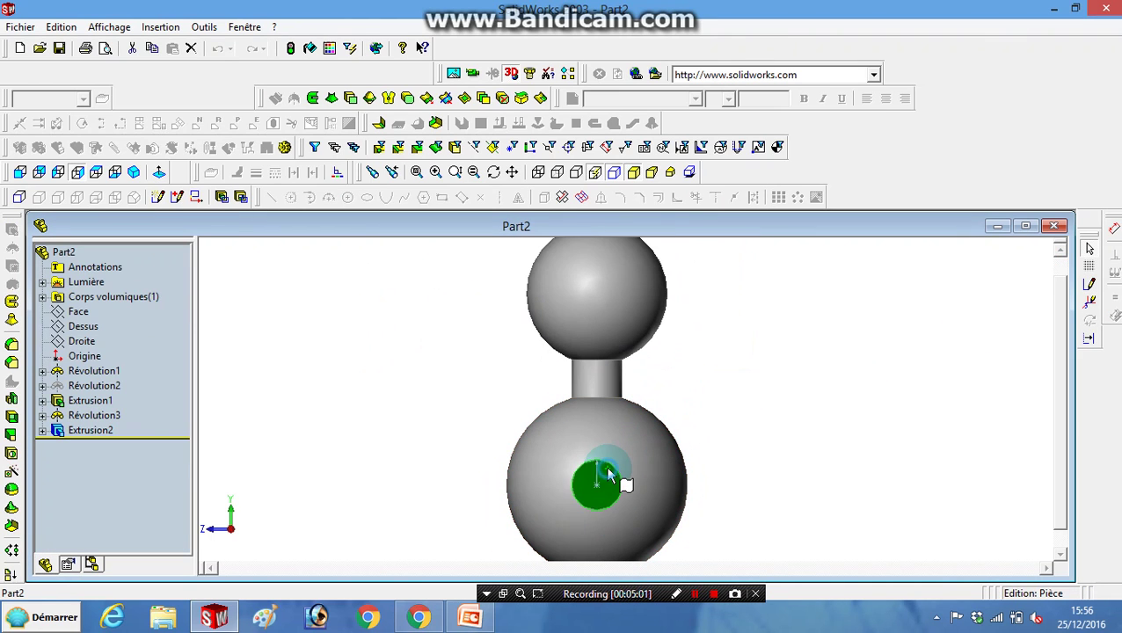
{"action": "scroll", "coordinate": [607, 479], "scroll_direction": "down", "scroll_amount": 1}
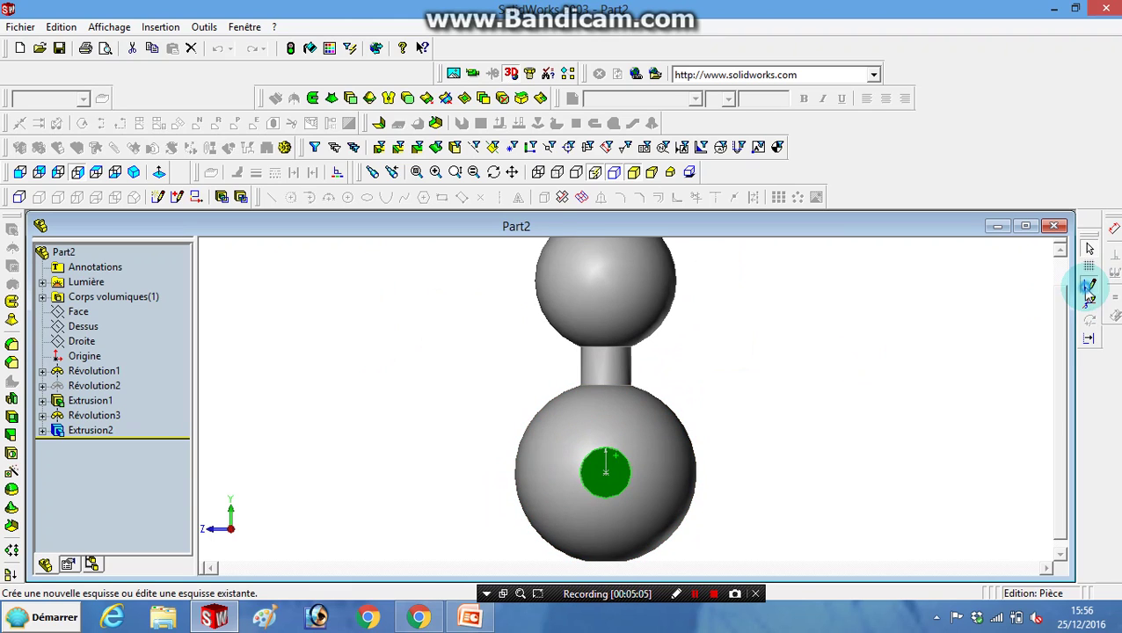
{"action": "left_click", "coordinate": [1089, 285]}
{"action": "left_click", "coordinate": [501, 198]}
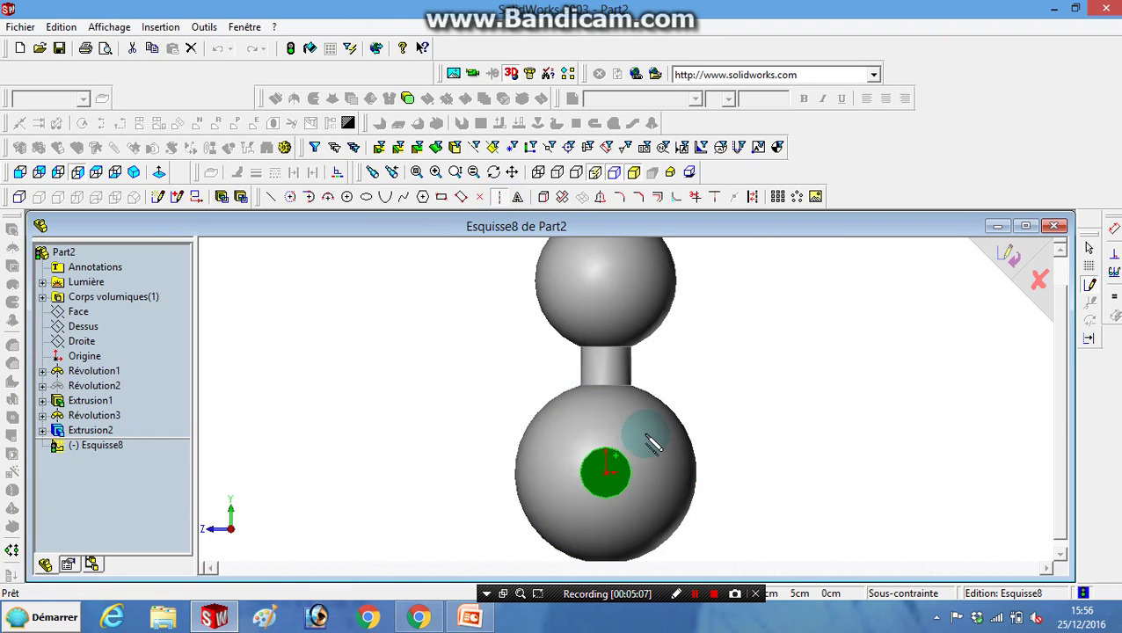
{"action": "left_click", "coordinate": [605, 406]}
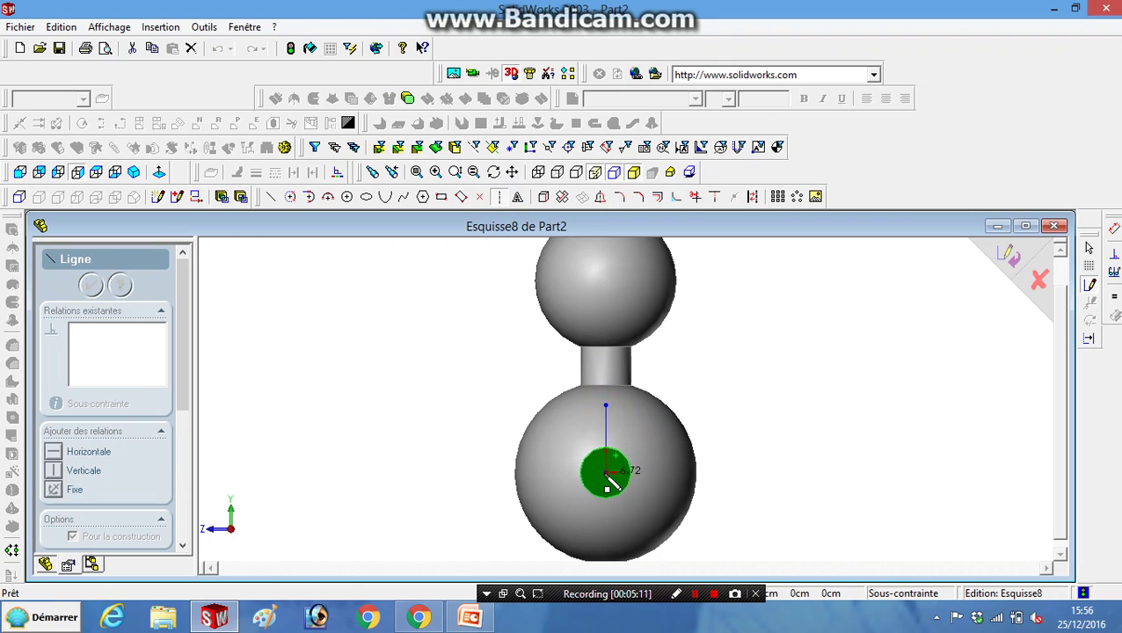
{"action": "left_click", "coordinate": [1045, 279]}
{"action": "left_click", "coordinate": [550, 345]}
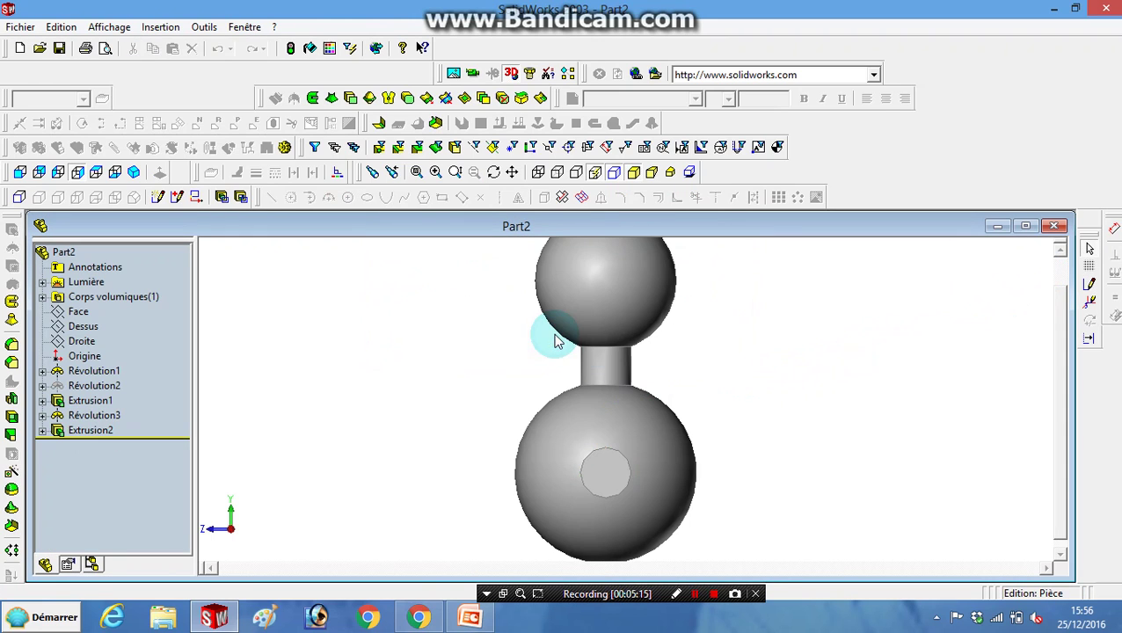
{"action": "left_click", "coordinate": [616, 464]}
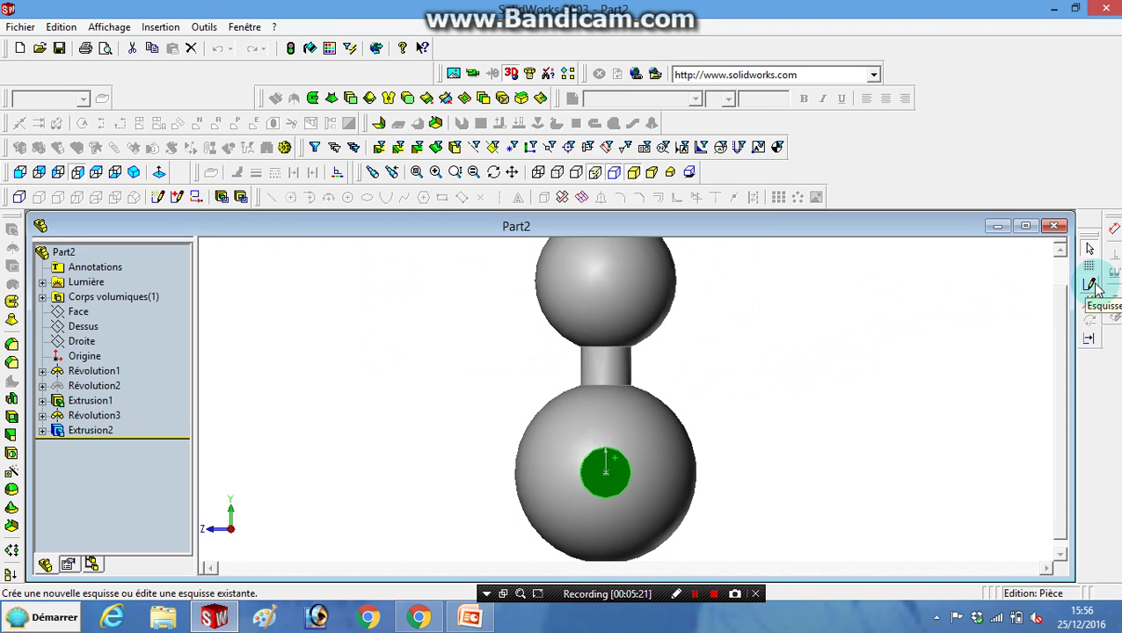
Sketch a vertical centerline through the circle, spanning the lower sphere from top to bottom.
{"action": "left_click", "coordinate": [1090, 285]}
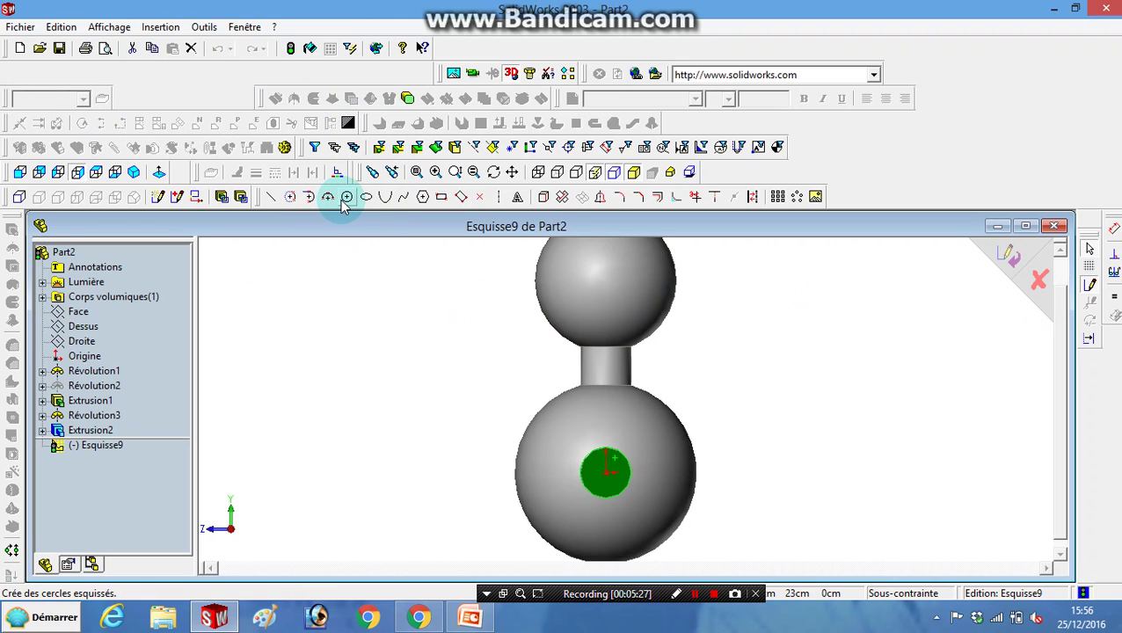
{"action": "left_click", "coordinate": [498, 199]}
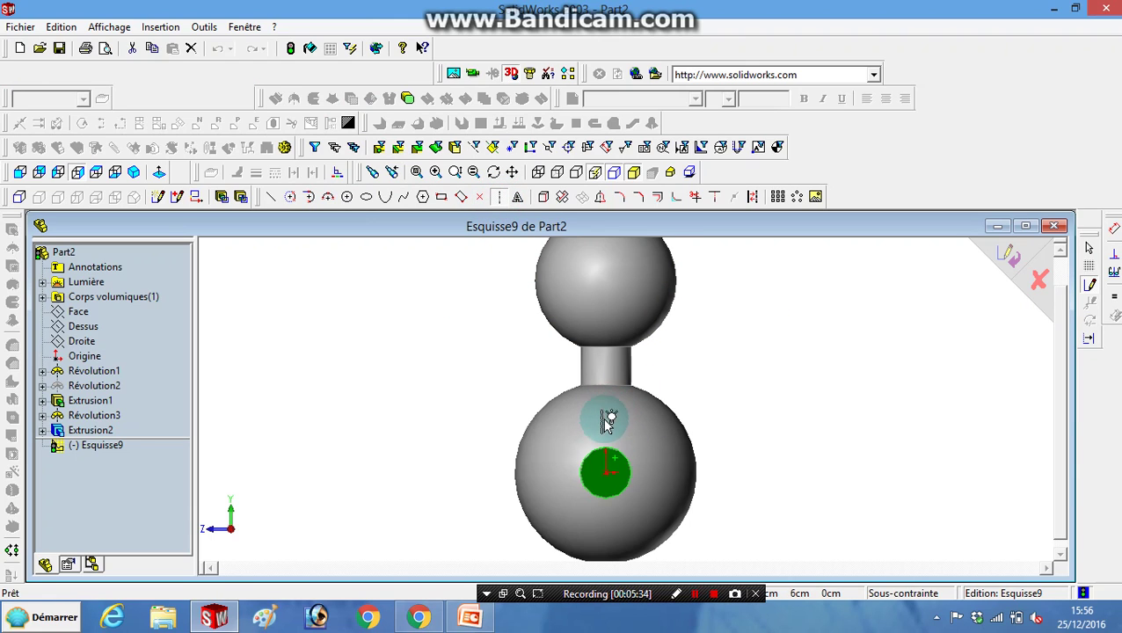
{"action": "scroll", "coordinate": [607, 420], "scroll_direction": "down", "scroll_amount": 2}
{"action": "scroll", "coordinate": [620, 406], "scroll_direction": "down", "scroll_amount": 2}
{"action": "scroll", "coordinate": [629, 395], "scroll_direction": "up", "scroll_amount": 2}
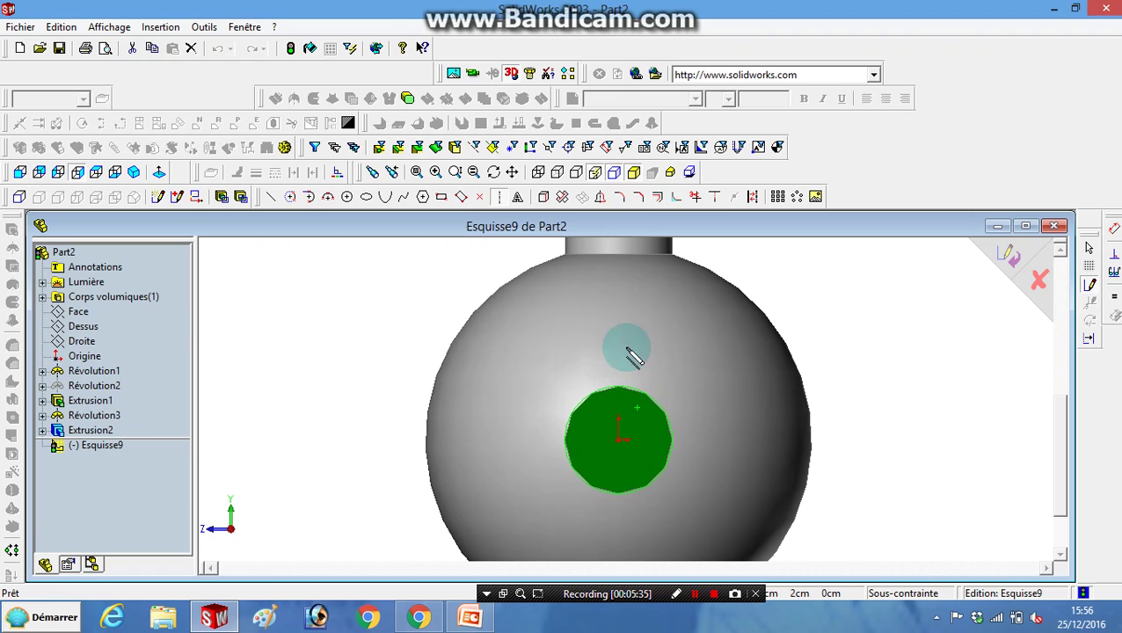
{"action": "left_click", "coordinate": [619, 283]}
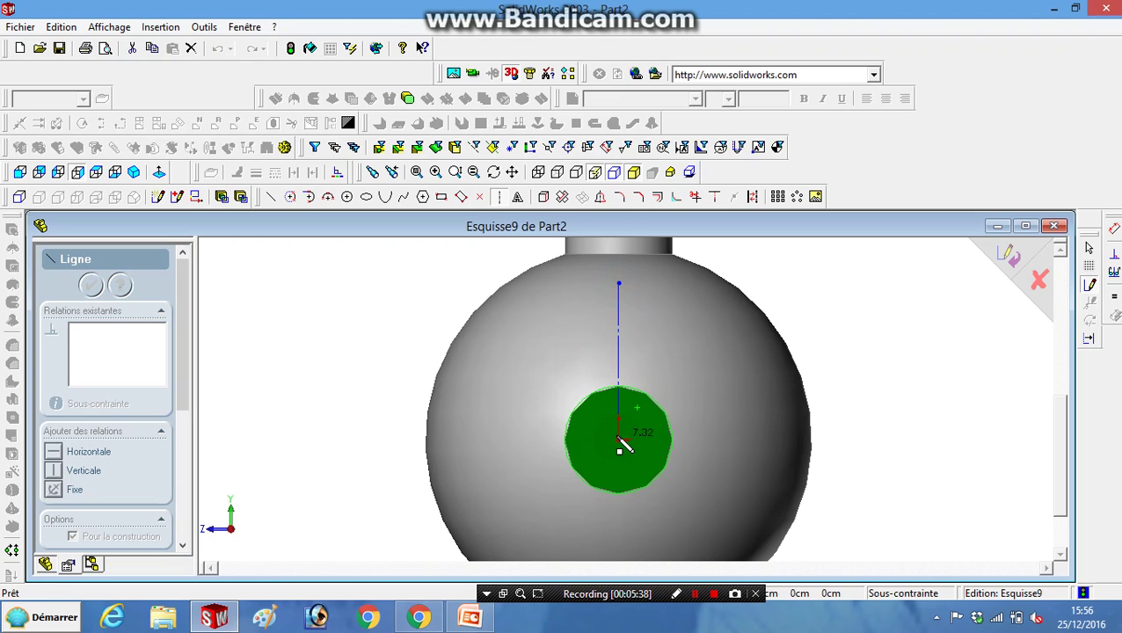
{"action": "left_click", "coordinate": [619, 490]}
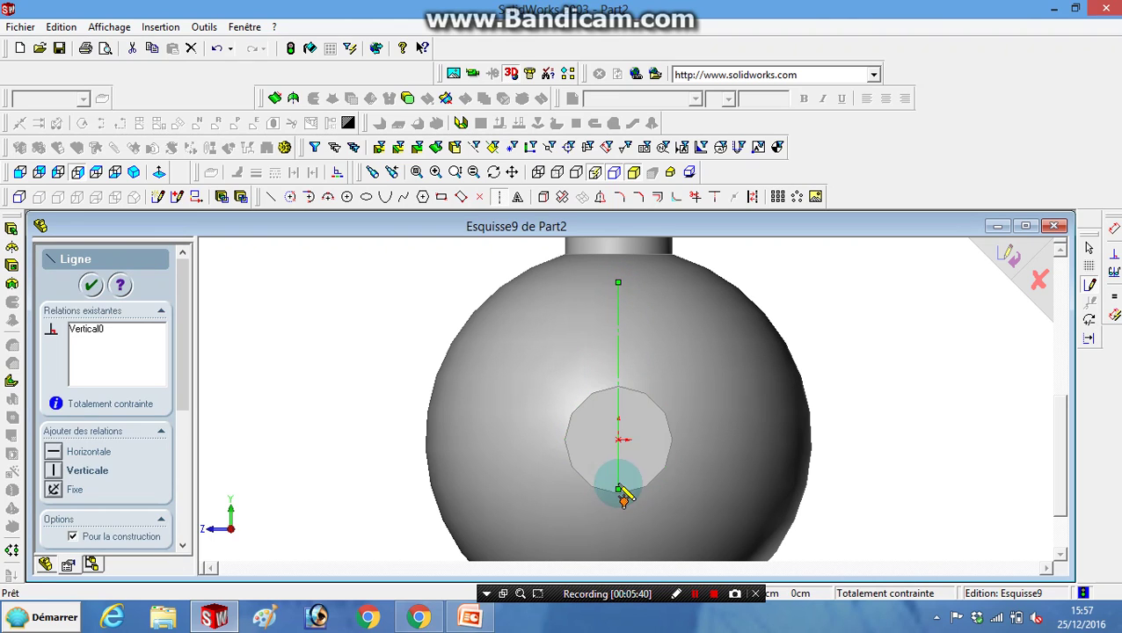
{"action": "key", "text": "ctrl+z"}
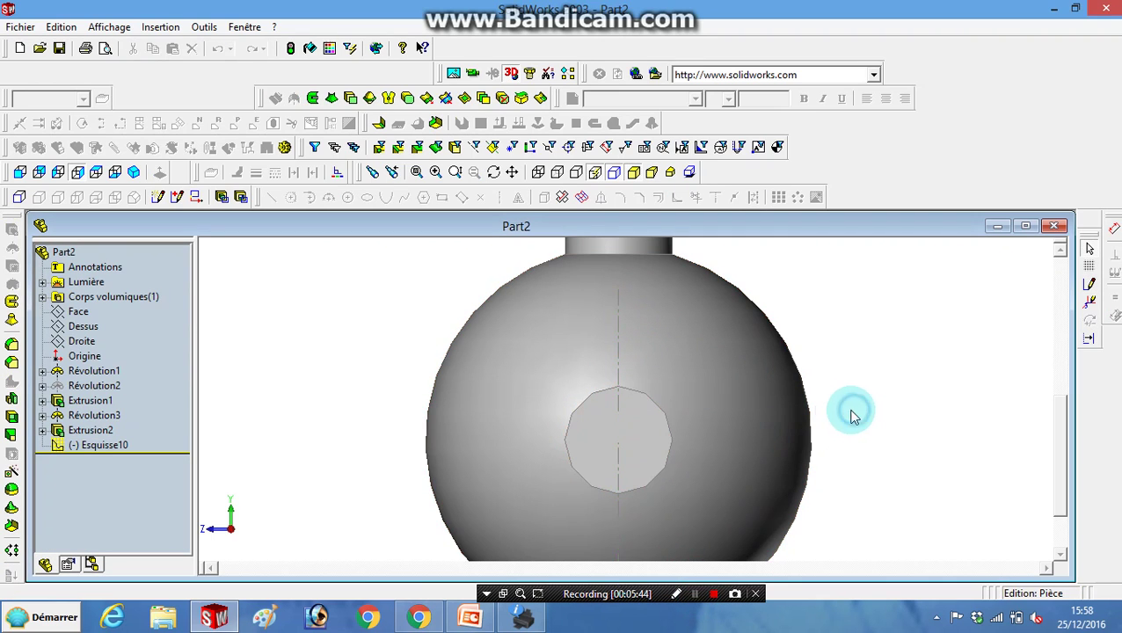
{"action": "scroll", "coordinate": [614, 401], "scroll_direction": "up", "scroll_amount": 4}
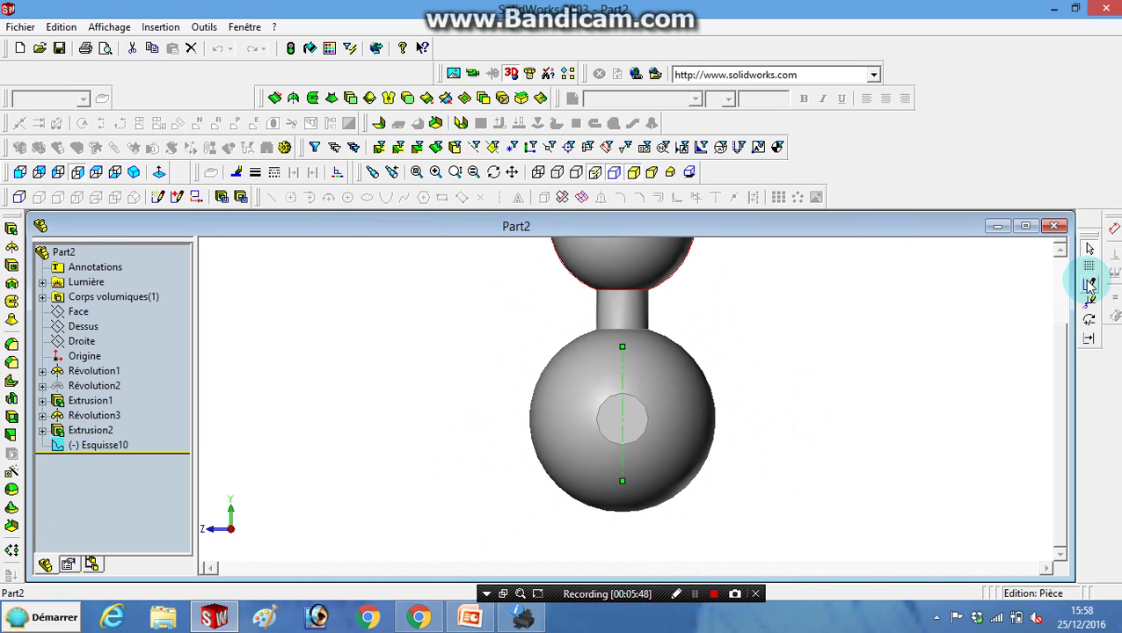
Draw a centre-point arc about the origin in a new sketch, then discard the arc sketch.
{"action": "left_click", "coordinate": [1089, 284]}
{"action": "left_click", "coordinate": [291, 199]}
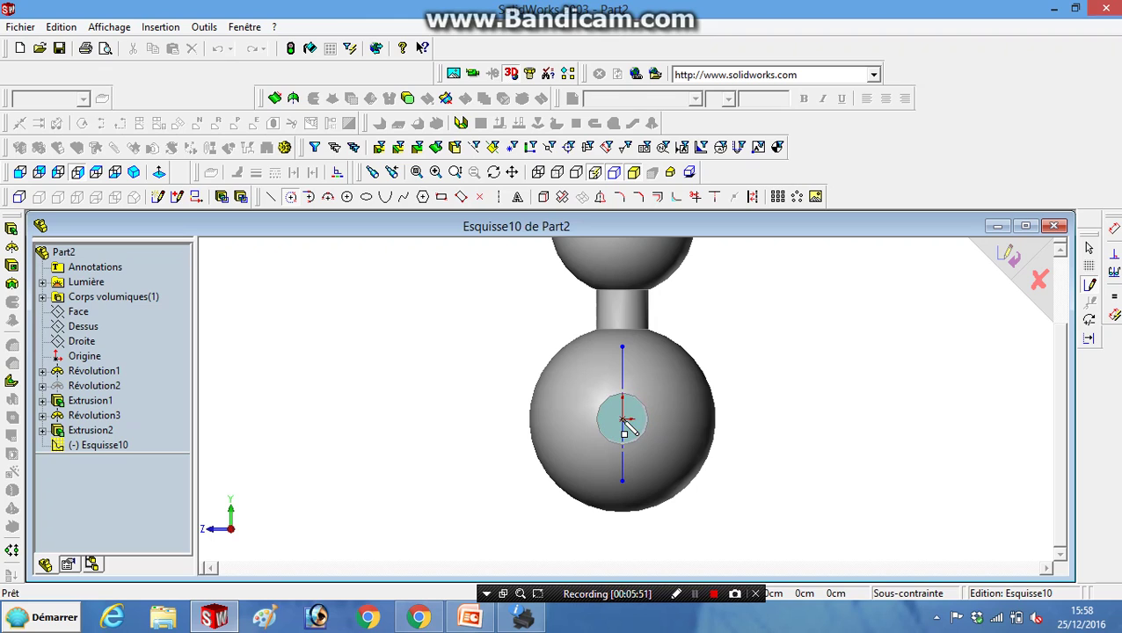
{"action": "left_click", "coordinate": [623, 420]}
{"action": "left_click", "coordinate": [624, 349]}
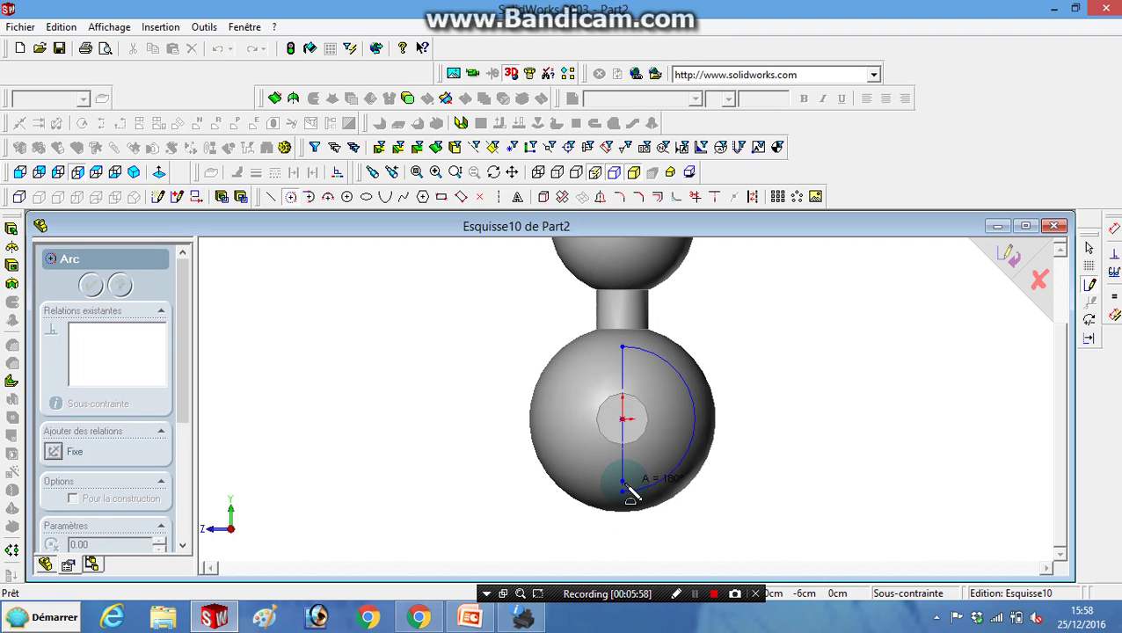
{"action": "left_click", "coordinate": [623, 490]}
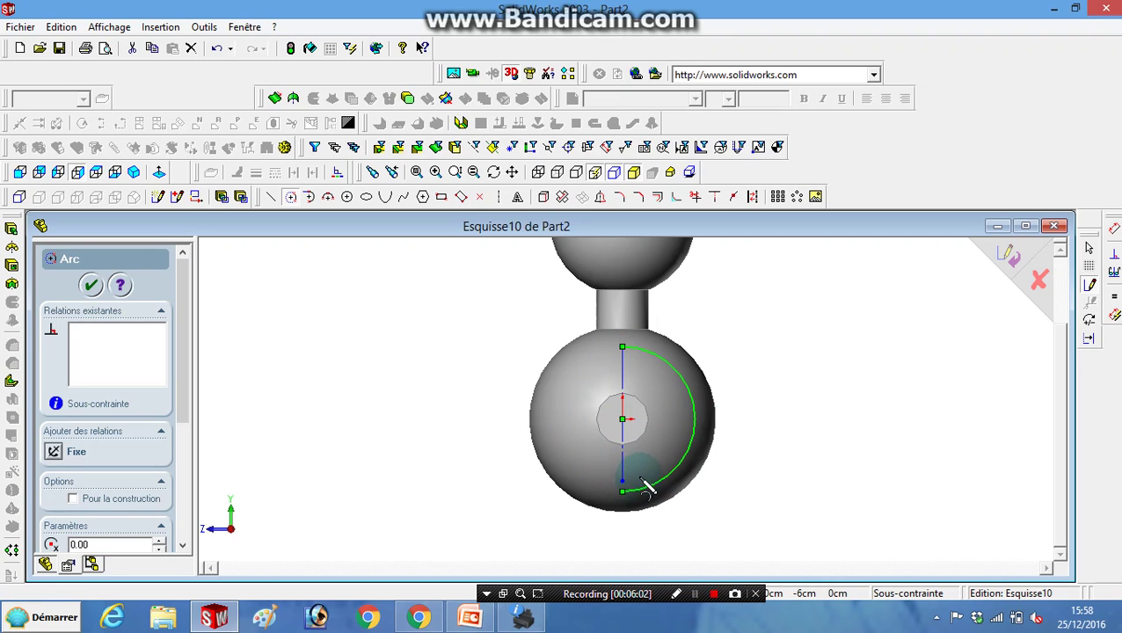
{"action": "left_click", "coordinate": [1039, 280]}
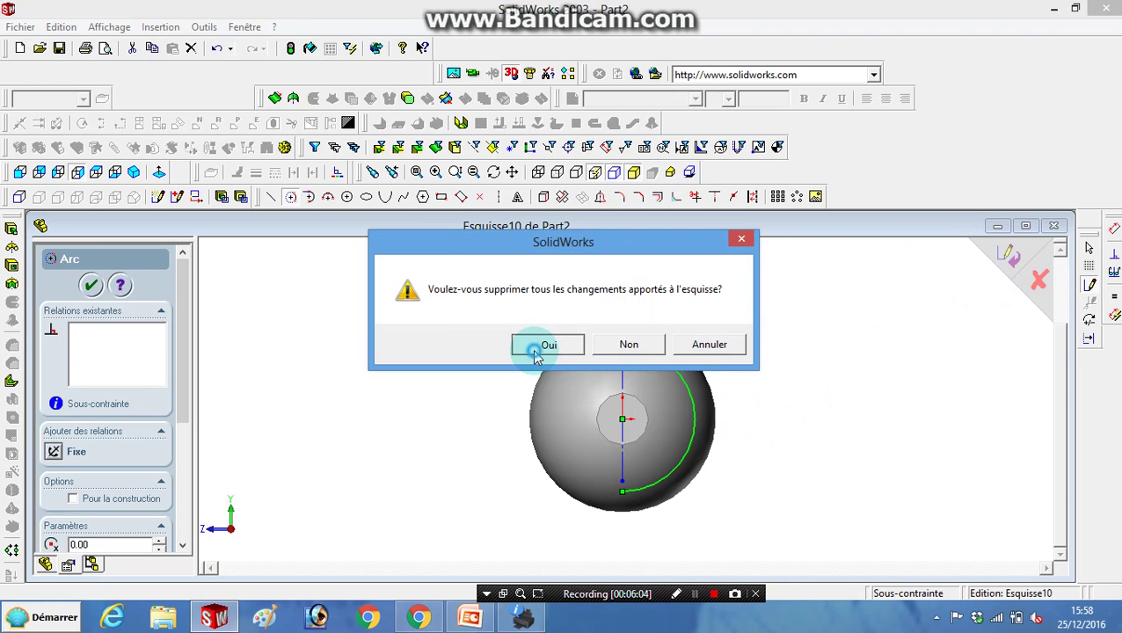
{"action": "left_click", "coordinate": [536, 350]}
{"action": "left_click", "coordinate": [694, 595]}
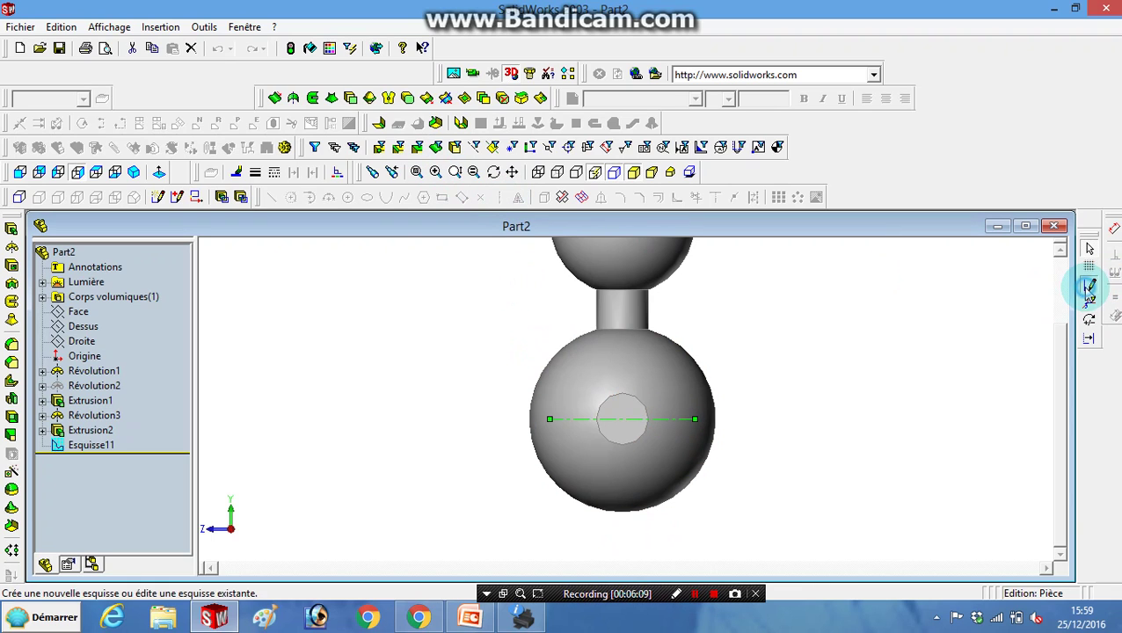
Sketch a 180° semicircle across the centreline's ends about the sphere centre, and start revolving it.
{"action": "left_click", "coordinate": [1090, 288]}
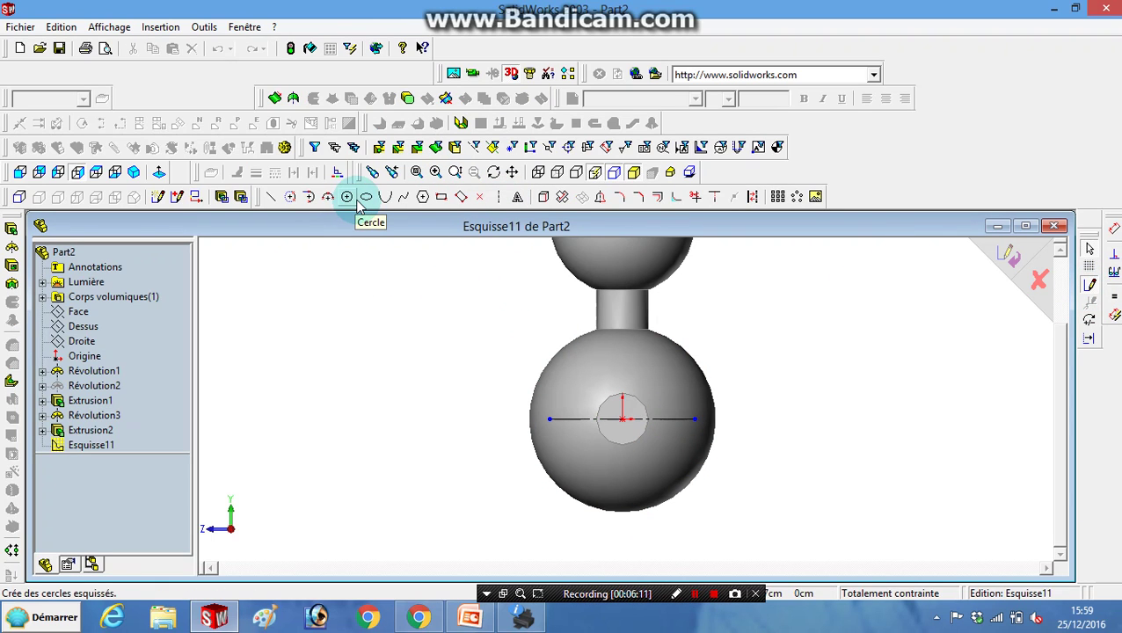
{"action": "left_click", "coordinate": [290, 197]}
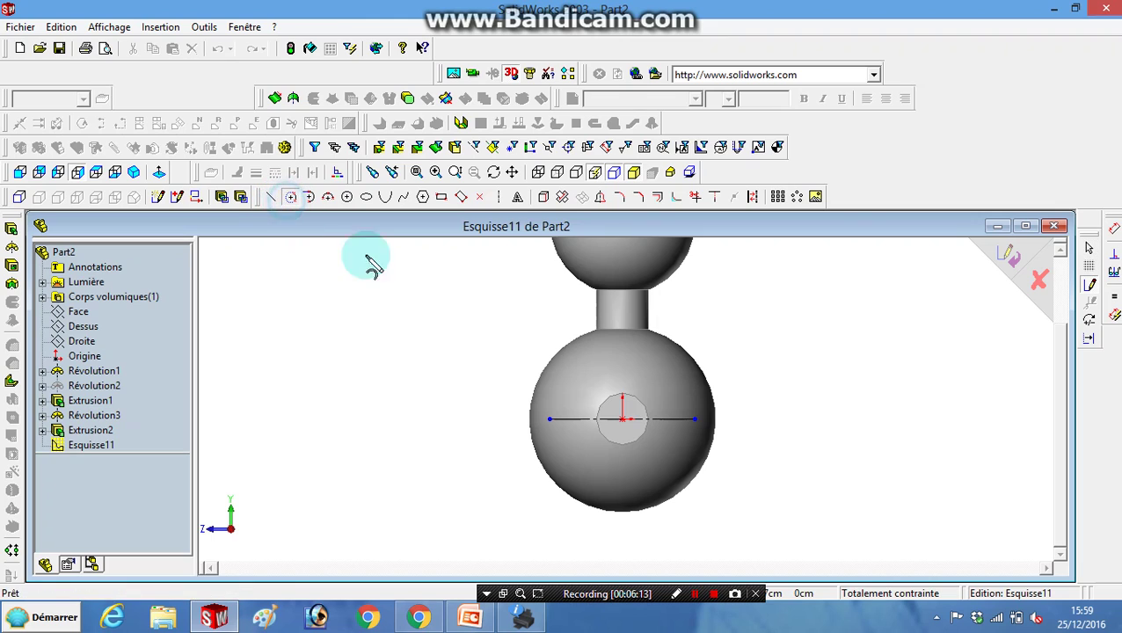
{"action": "left_click", "coordinate": [624, 421]}
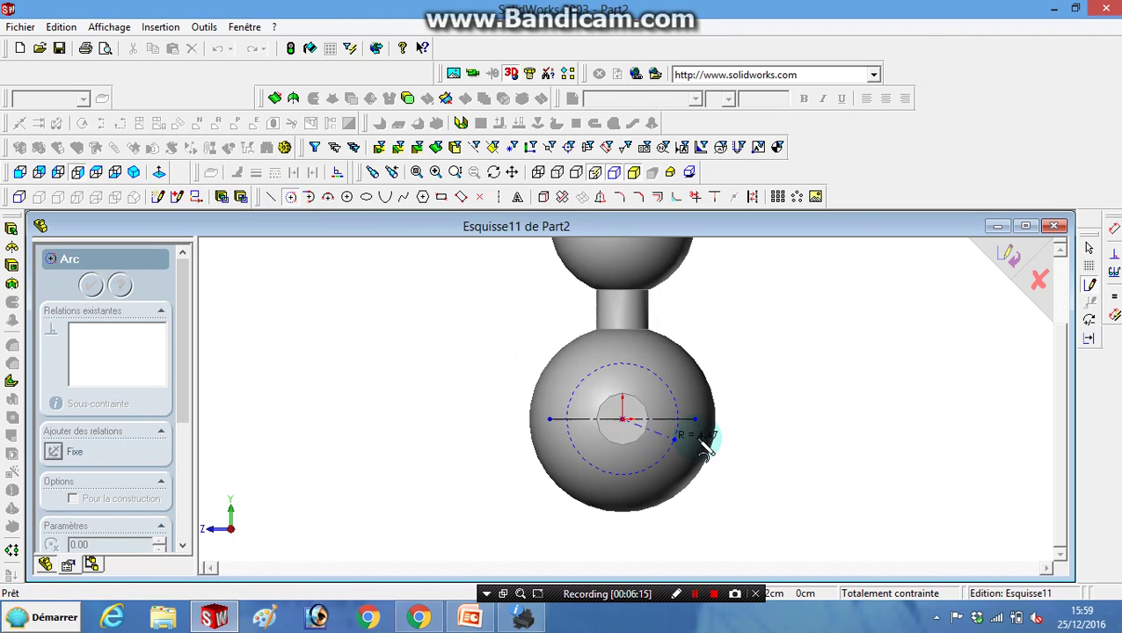
{"action": "left_click", "coordinate": [695, 420]}
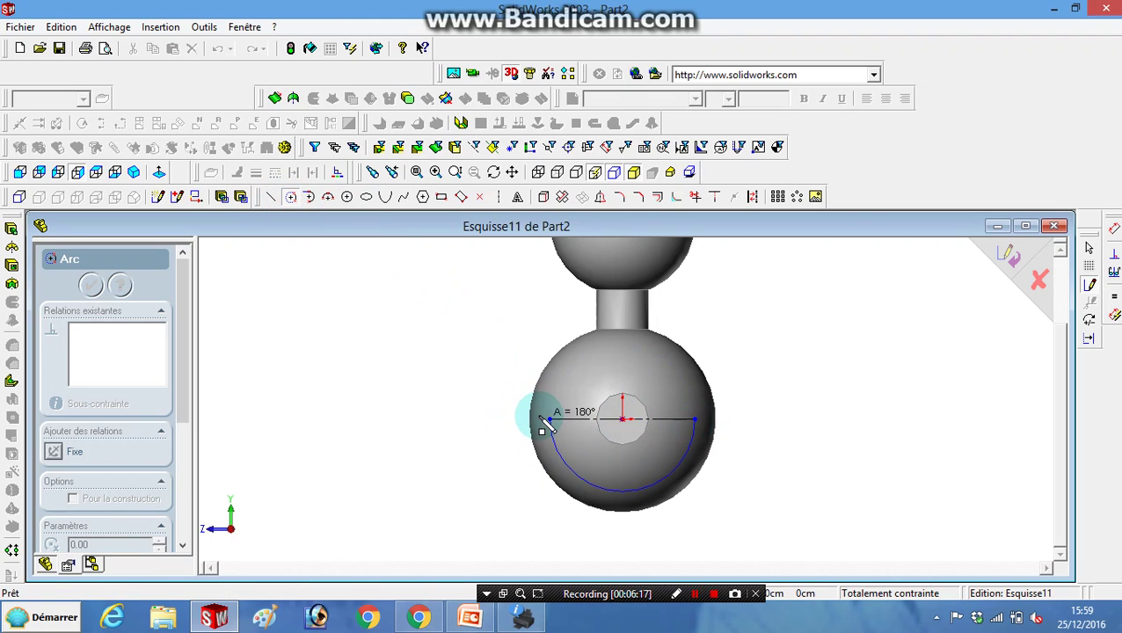
{"action": "left_click", "coordinate": [550, 420]}
{"action": "left_click", "coordinate": [1009, 255]}
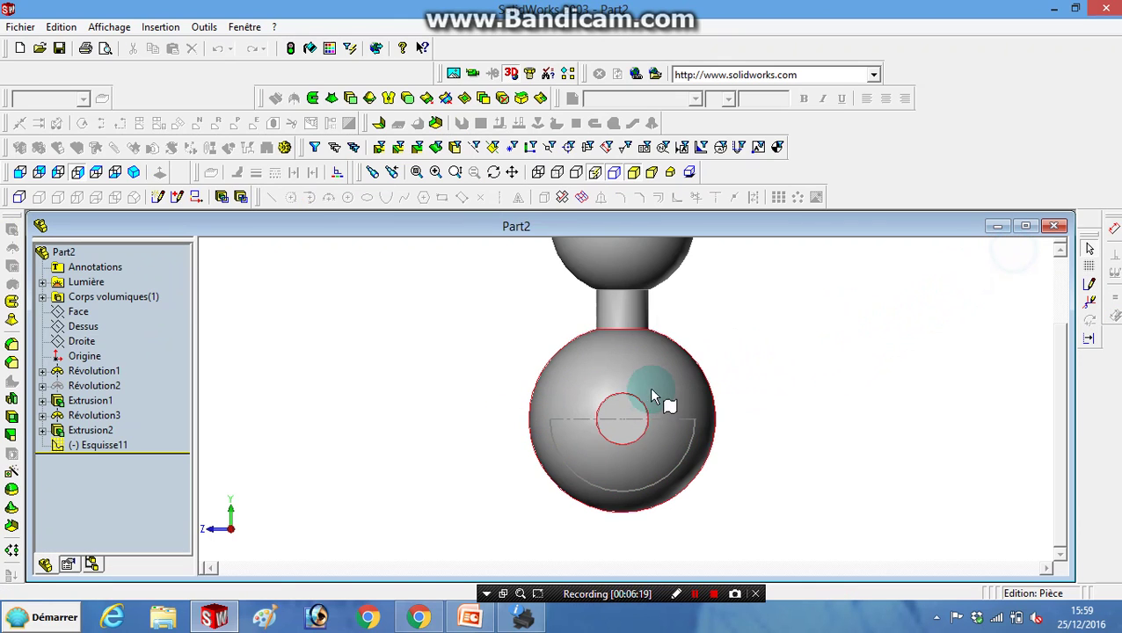
{"action": "left_click", "coordinate": [694, 444]}
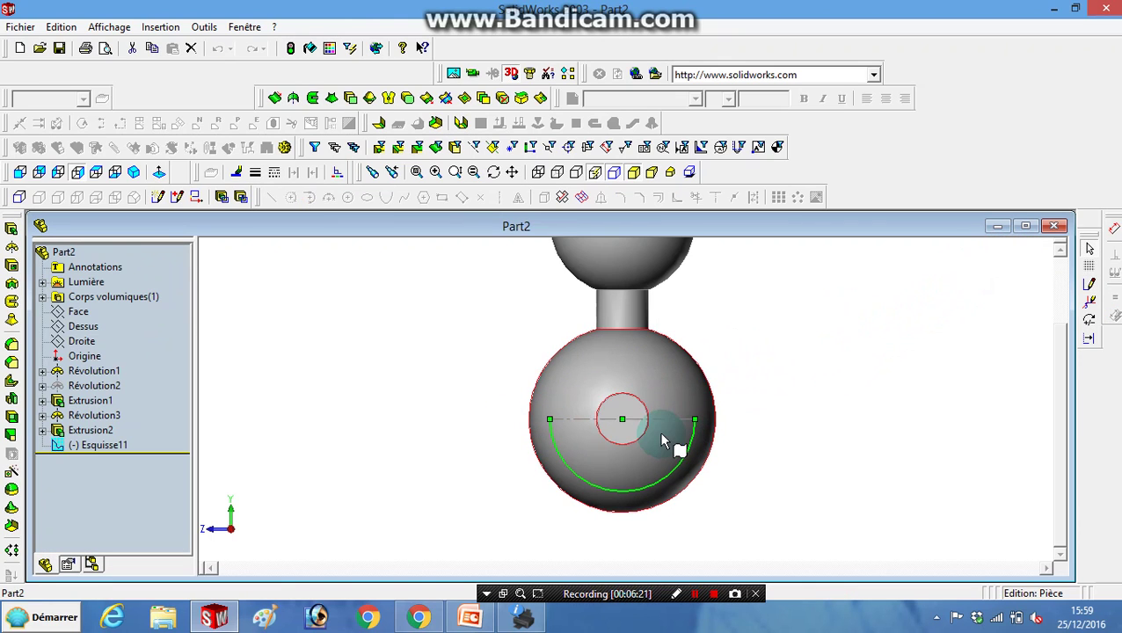
{"action": "left_click", "coordinate": [11, 249]}
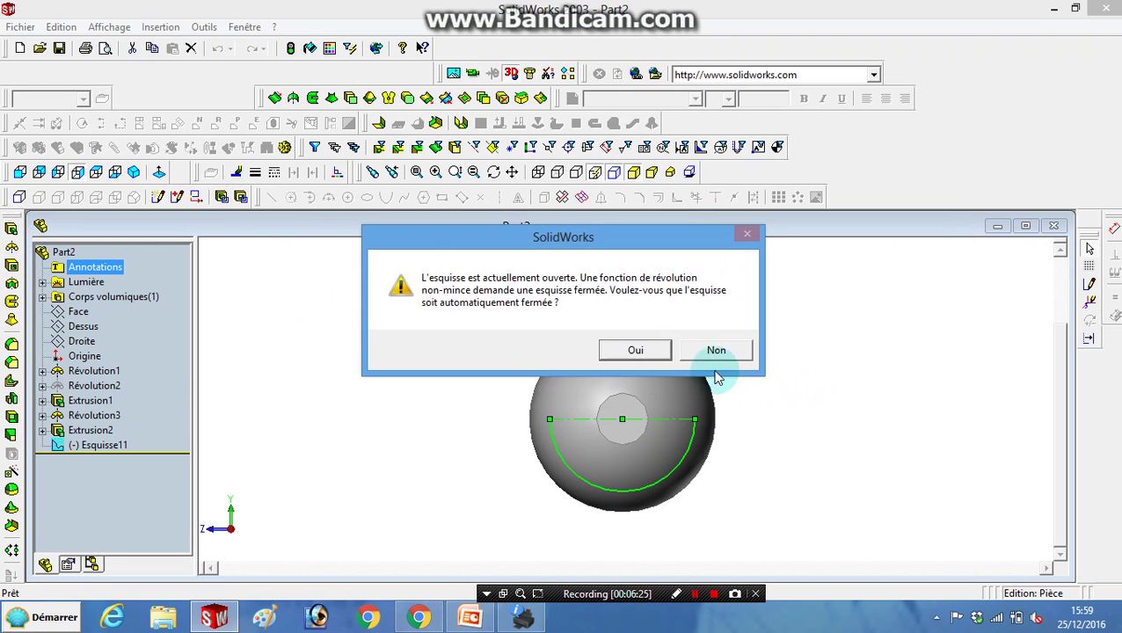
Revolve the semicircle into sphere Révolution4 and show the molecule in isometric view.
{"action": "left_click", "coordinate": [631, 350]}
{"action": "left_click", "coordinate": [1012, 259]}
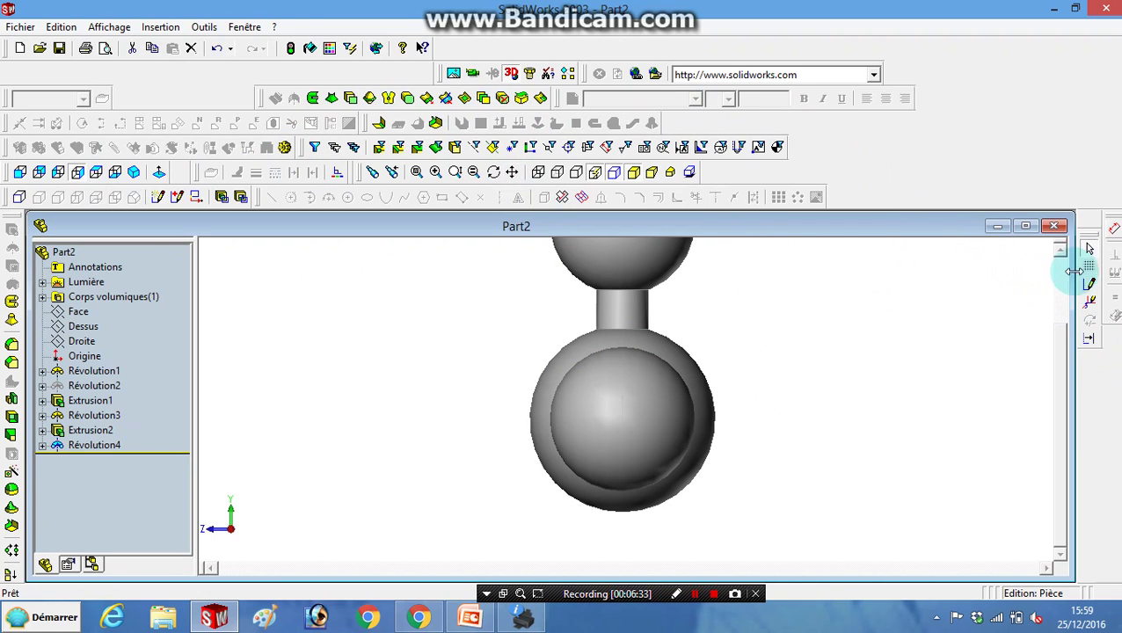
{"action": "left_click", "coordinate": [132, 173]}
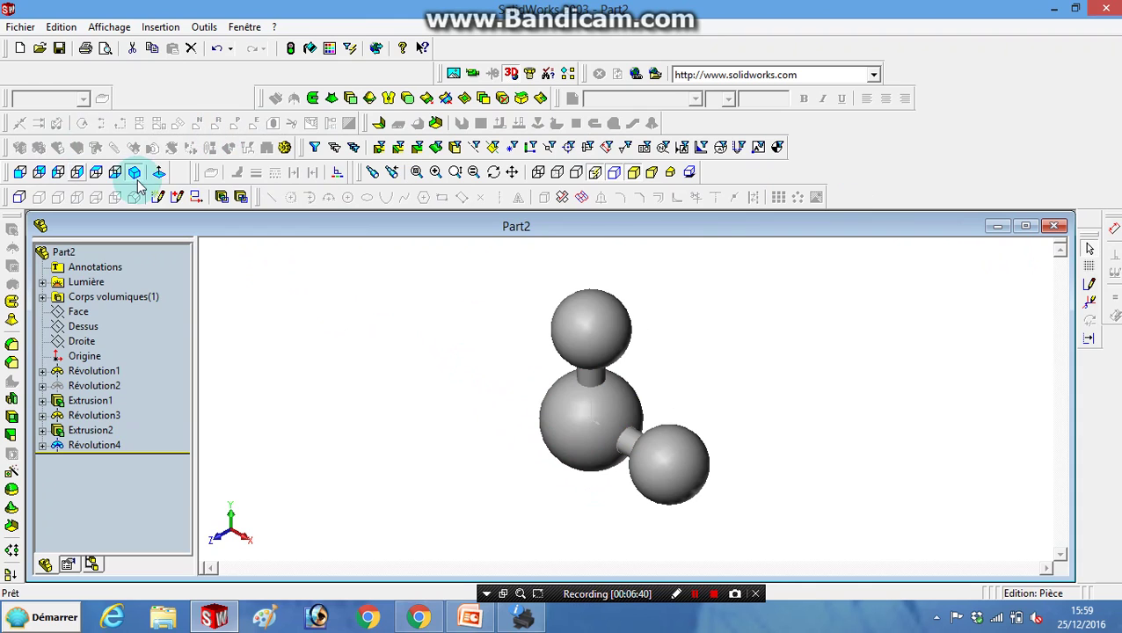
Orbit the molecule to a new 3D angle and select the top sphere.
{"action": "left_click", "coordinate": [494, 172]}
{"action": "mouse_move", "coordinate": [490, 327]}
{"action": "left_mouse_down"}
{"action": "mouse_move", "coordinate": [556, 288]}
{"action": "mouse_move", "coordinate": [589, 318]}
{"action": "mouse_move", "coordinate": [484, 321]}
{"action": "mouse_move", "coordinate": [516, 260]}
{"action": "mouse_move", "coordinate": [541, 246]}
{"action": "left_mouse_up"}
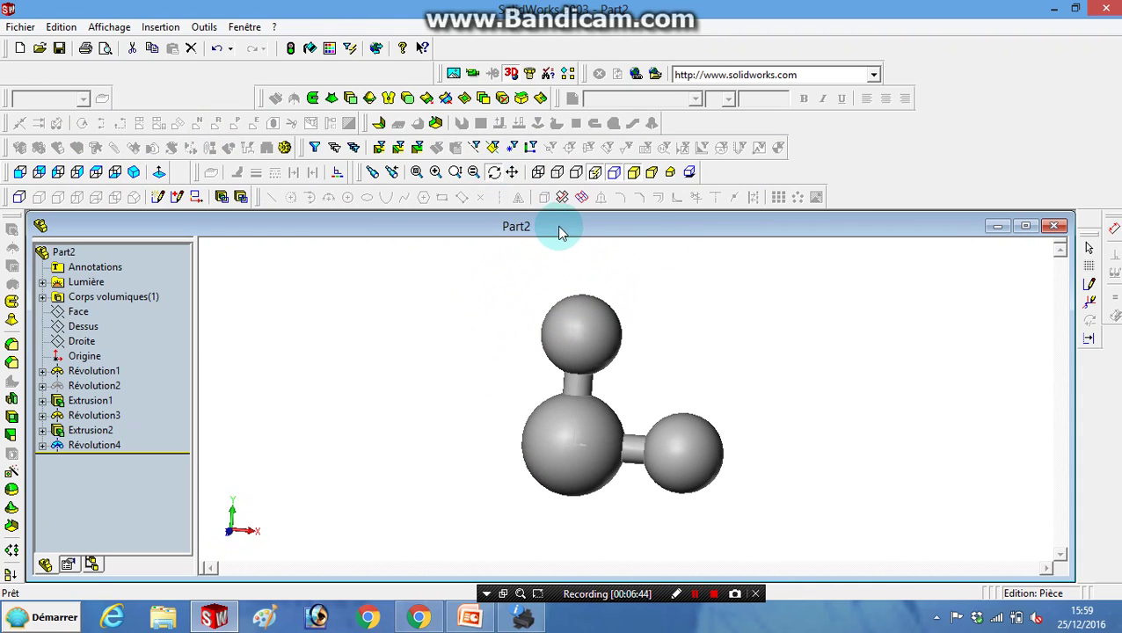
{"action": "left_click", "coordinate": [499, 173]}
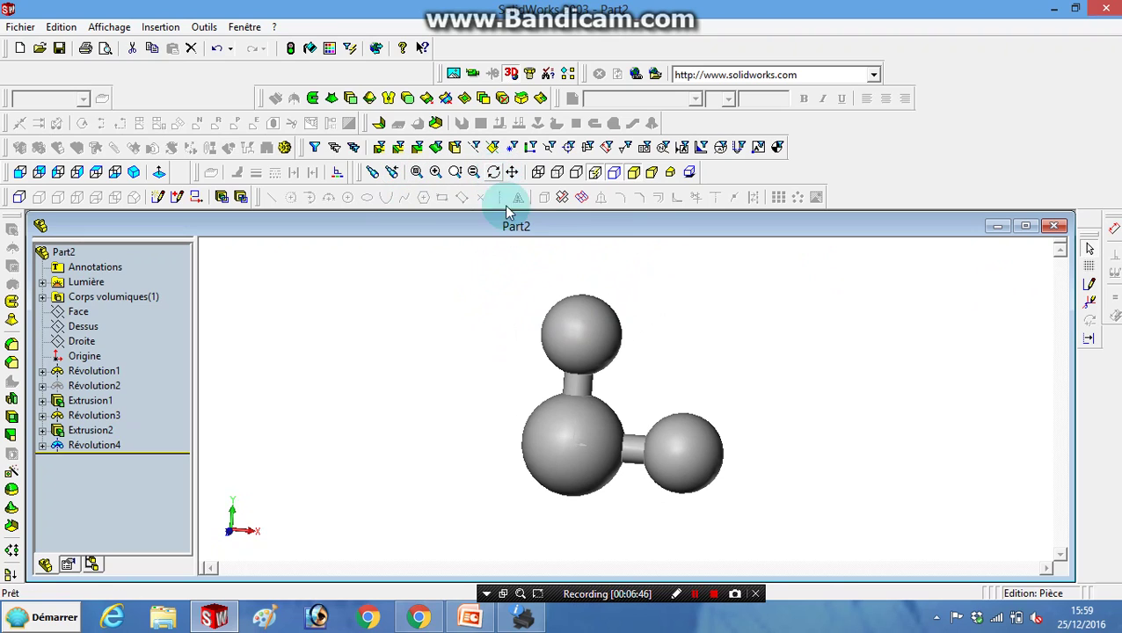
{"action": "left_click", "coordinate": [547, 335]}
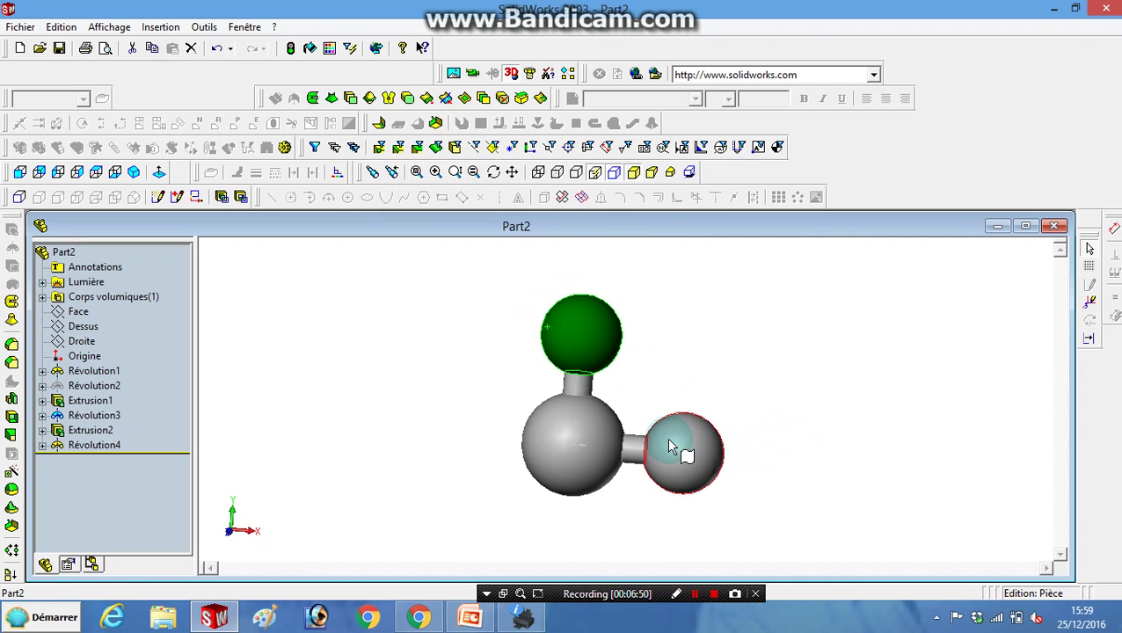
Colour the top and right outer spheres red.
{"action": "left_click", "coordinate": [339, 51]}
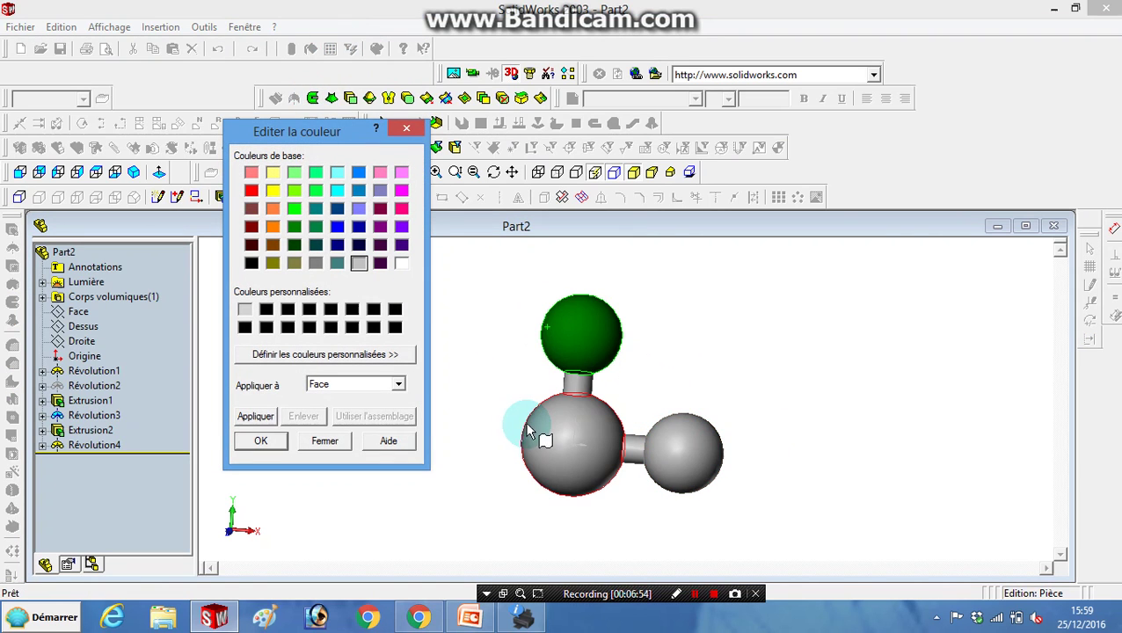
{"action": "left_click", "coordinate": [252, 192]}
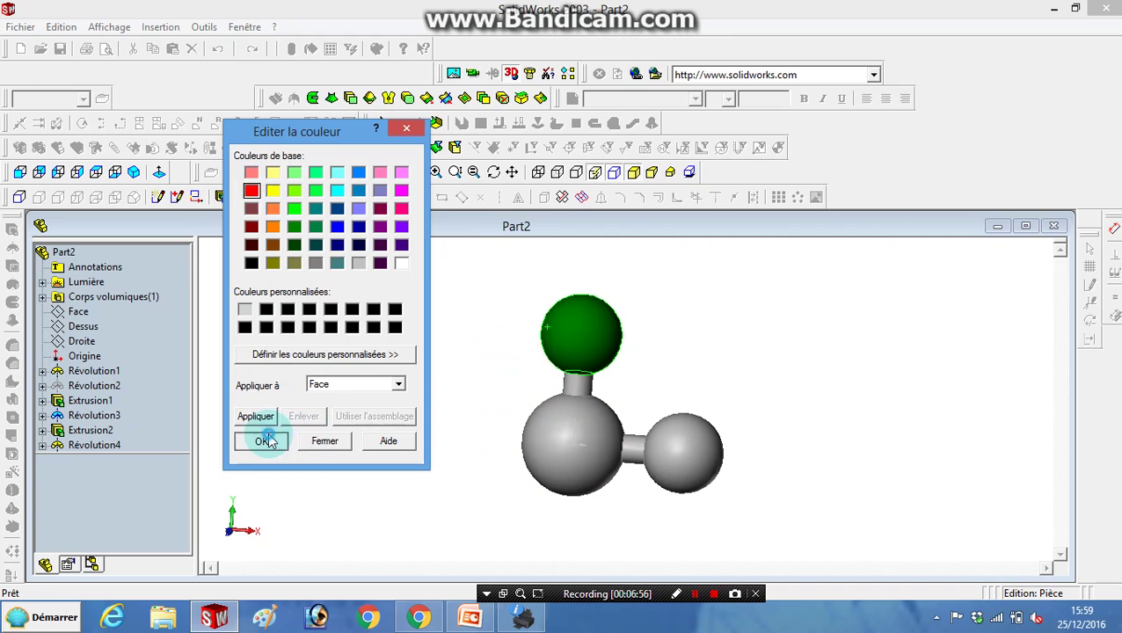
{"action": "left_click", "coordinate": [266, 440]}
{"action": "left_click", "coordinate": [690, 466]}
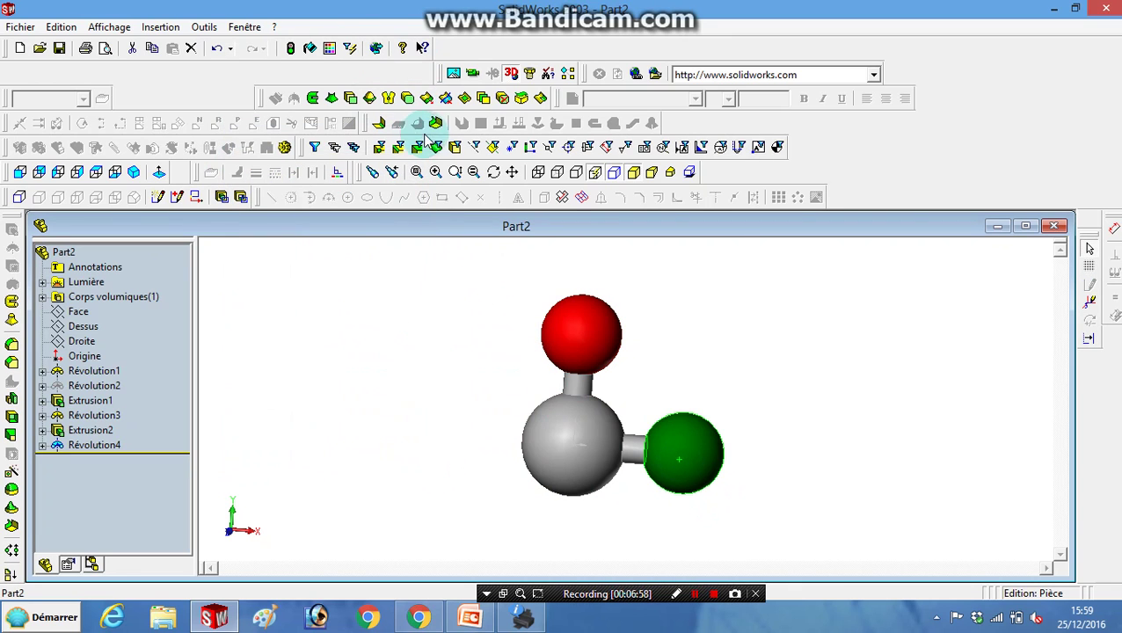
{"action": "left_click", "coordinate": [329, 49]}
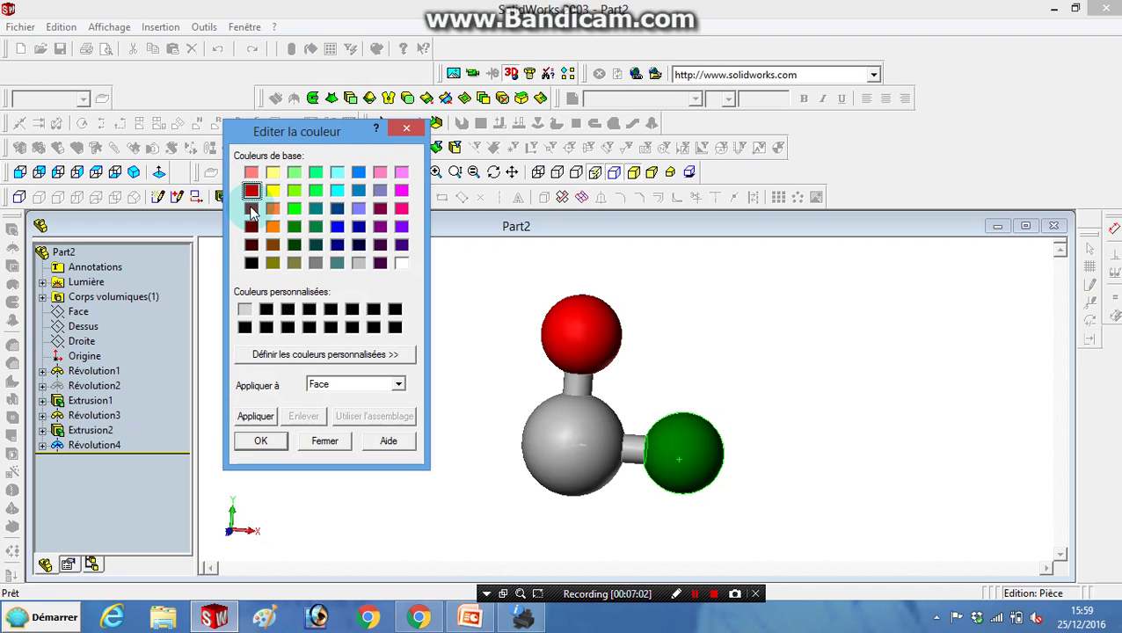
{"action": "left_click", "coordinate": [260, 440]}
Colour the central sphere black.
{"action": "left_click", "coordinate": [564, 446]}
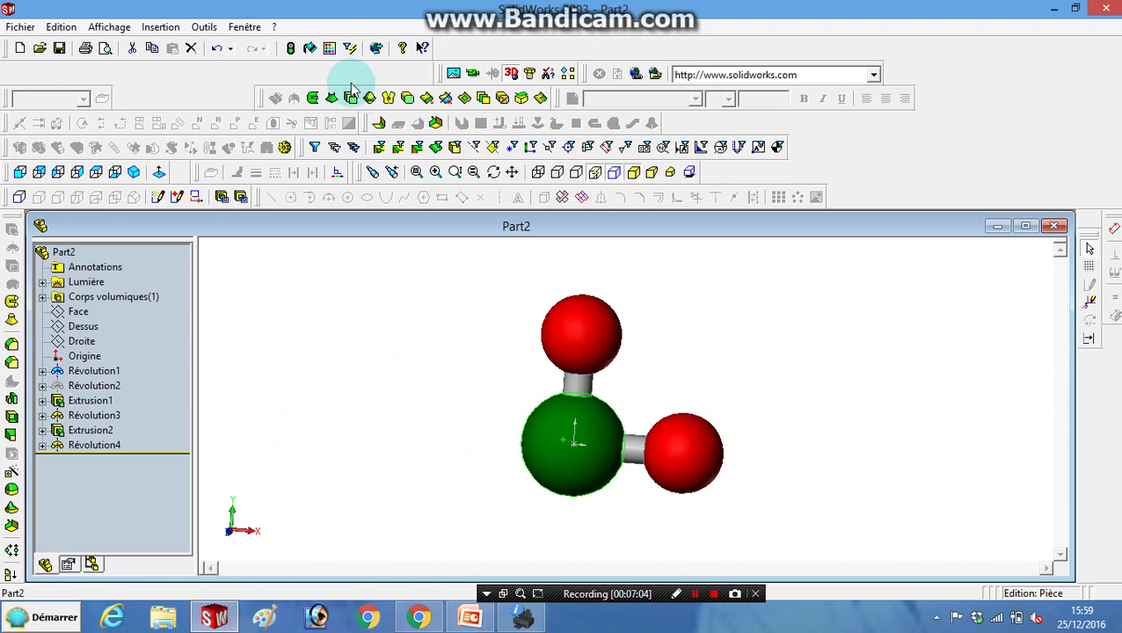
{"action": "left_click", "coordinate": [329, 48]}
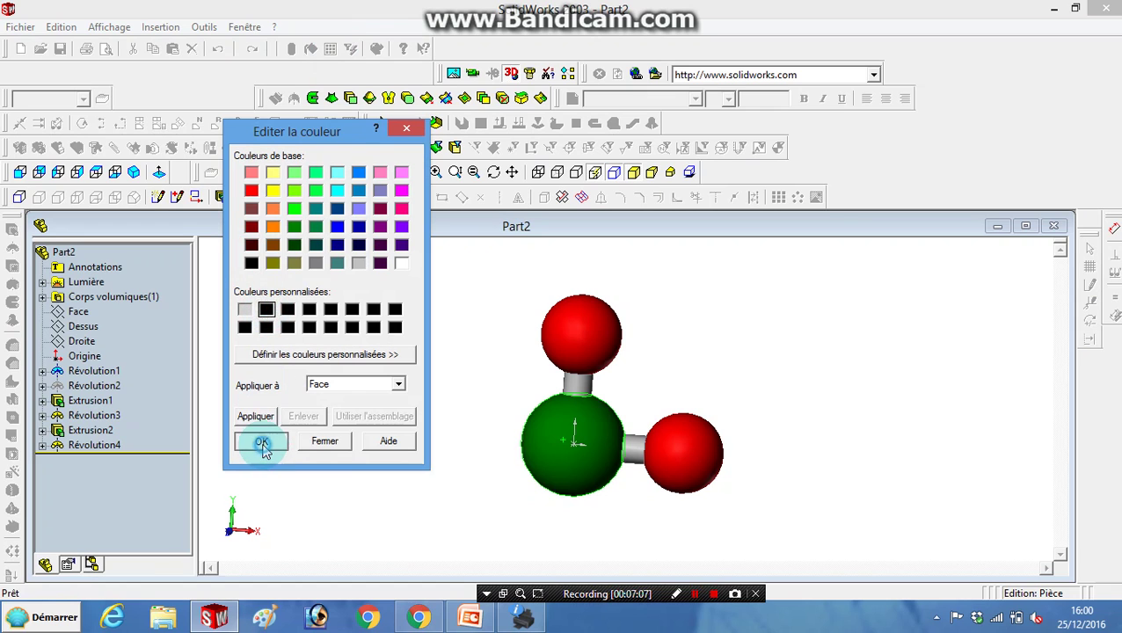
{"action": "left_click", "coordinate": [262, 444]}
{"action": "left_click", "coordinate": [781, 325]}
Inspect the neck's colour settings and leave the neck grey.
{"action": "left_click", "coordinate": [639, 452]}
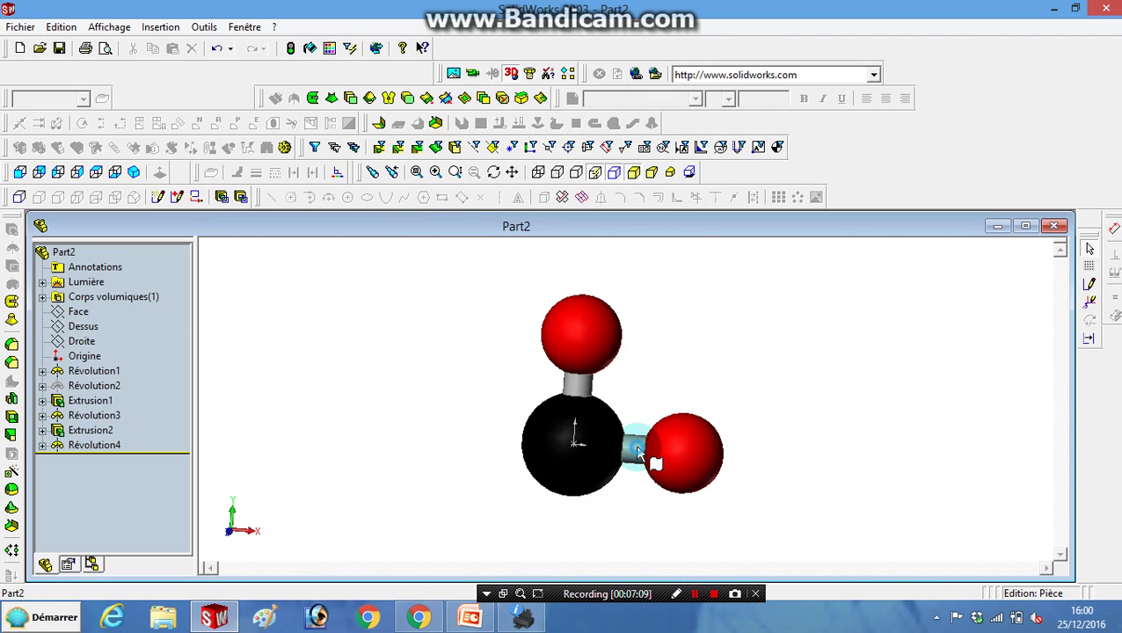
{"action": "left_click", "coordinate": [331, 49]}
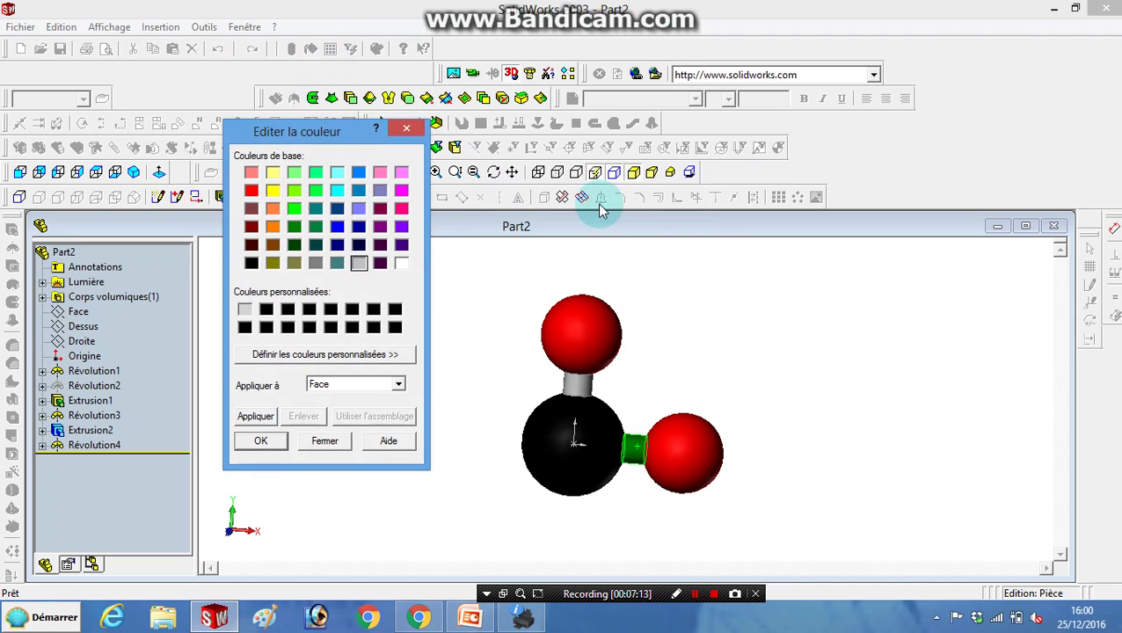
{"action": "left_click", "coordinate": [709, 288]}
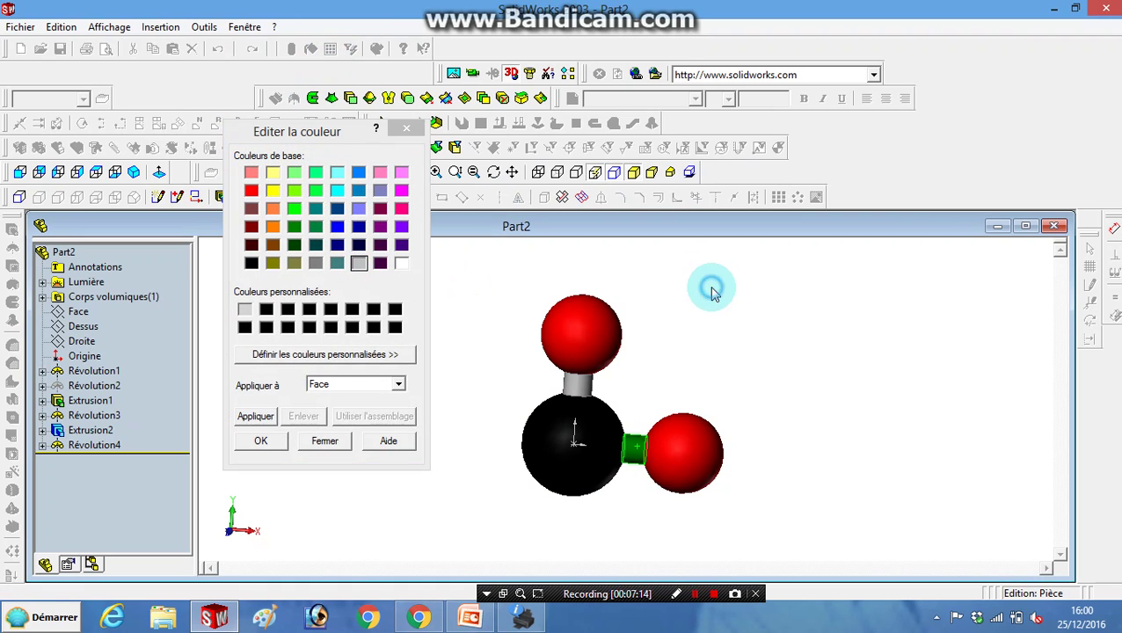
{"action": "left_click", "coordinate": [324, 441]}
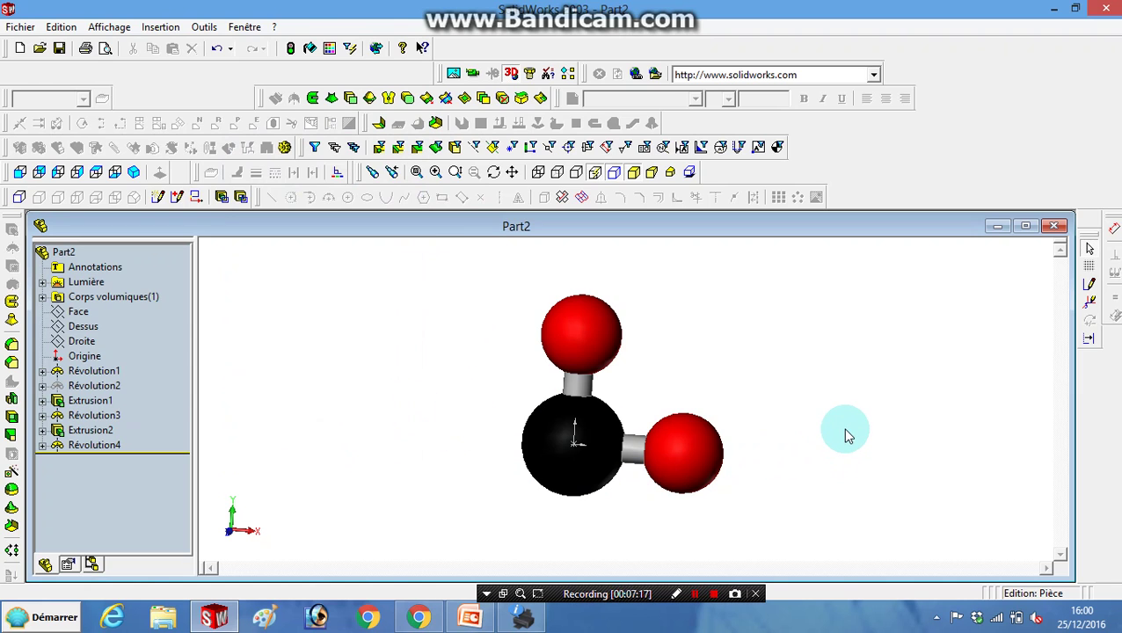
Zoom the coloured molecule to fit and orbit it to a tilted 3D angle.
{"action": "key", "text": "f"}
{"action": "left_click", "coordinate": [494, 173]}
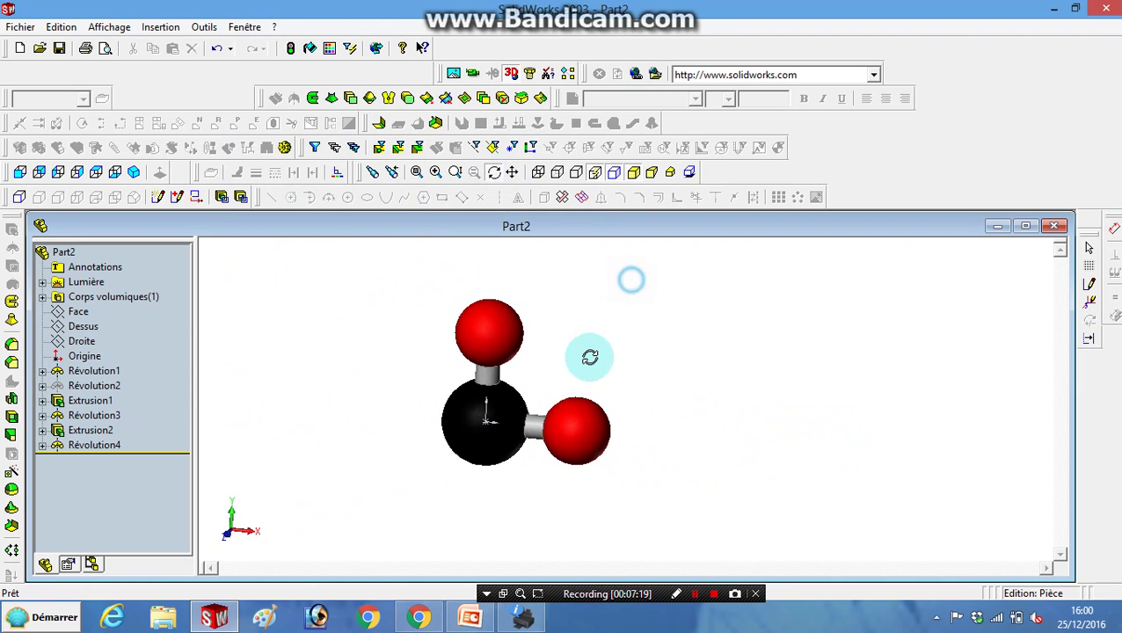
{"action": "mouse_move", "coordinate": [588, 358]}
{"action": "left_mouse_down"}
{"action": "mouse_move", "coordinate": [254, 396]}
{"action": "mouse_move", "coordinate": [198, 183]}
{"action": "mouse_move", "coordinate": [353, 478]}
{"action": "mouse_move", "coordinate": [576, 253]}
{"action": "mouse_move", "coordinate": [546, 175]}
{"action": "mouse_move", "coordinate": [509, 220]}
{"action": "mouse_move", "coordinate": [626, 339]}
{"action": "mouse_move", "coordinate": [661, 305]}
{"action": "mouse_move", "coordinate": [919, 263]}
{"action": "left_mouse_up"}
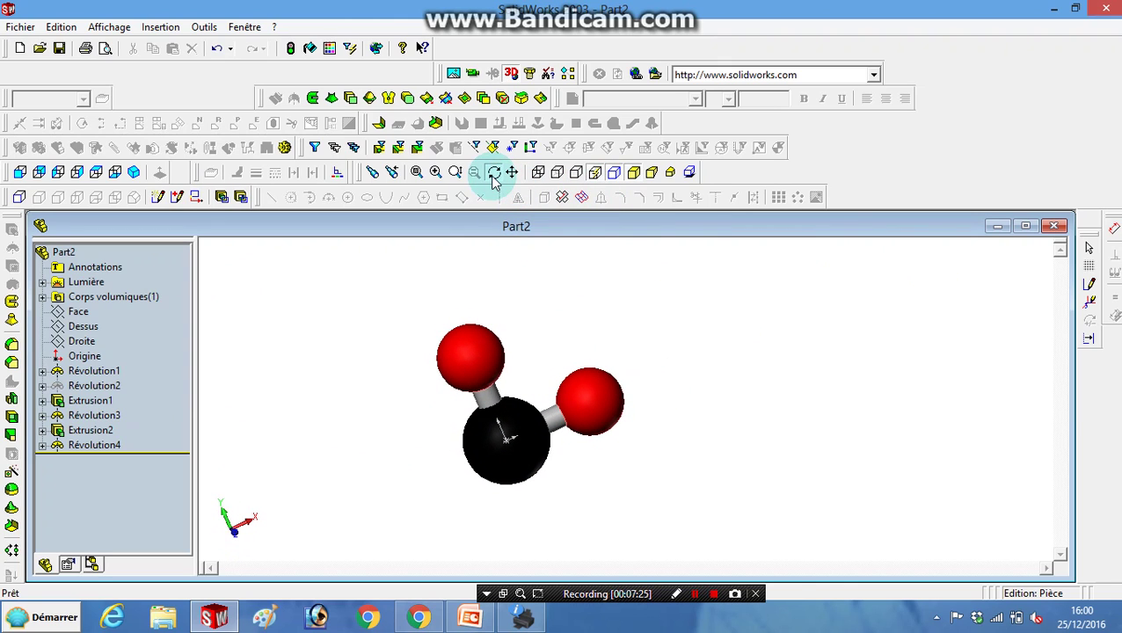